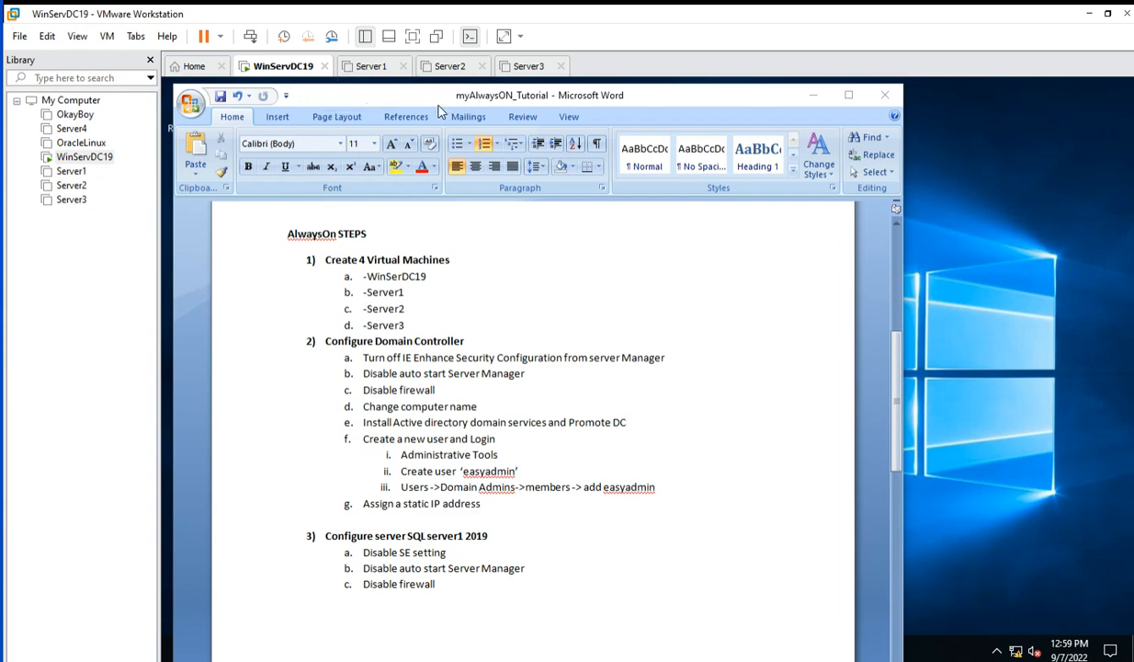
Highlight the Create 4 Virtual Machines and Configure Domain Controller steps in the Word tutorial, then shift the window left.
{"action": "left_click", "coordinate": [312, 265]}
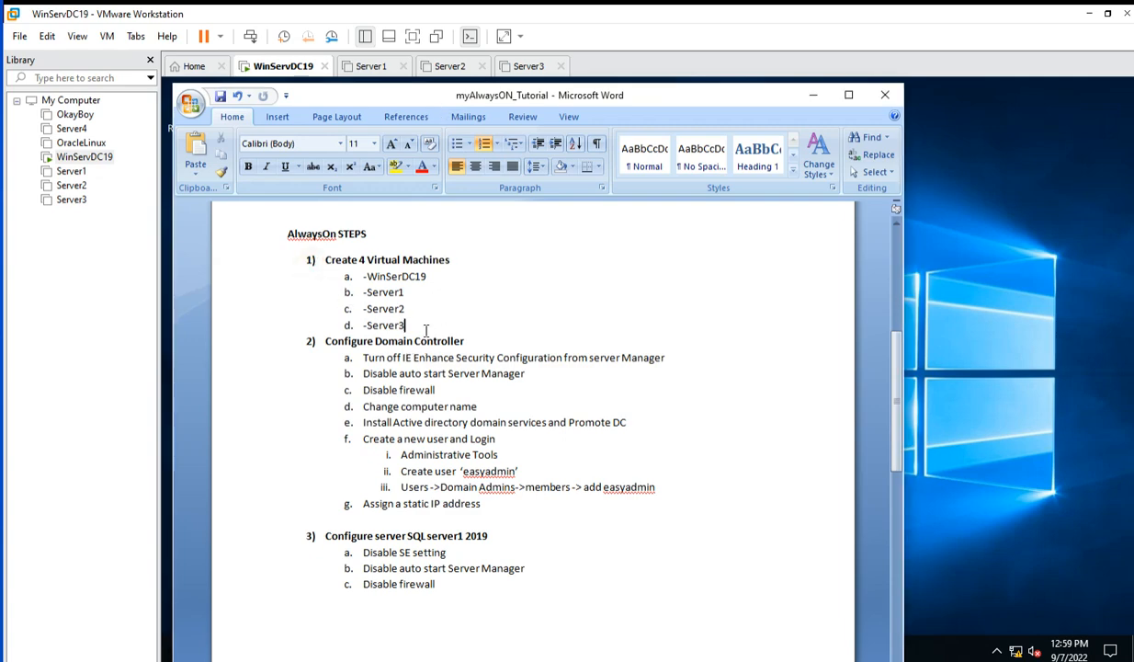
{"action": "left_click_drag", "start_coordinate": [410, 325], "coordinate": [284, 258]}
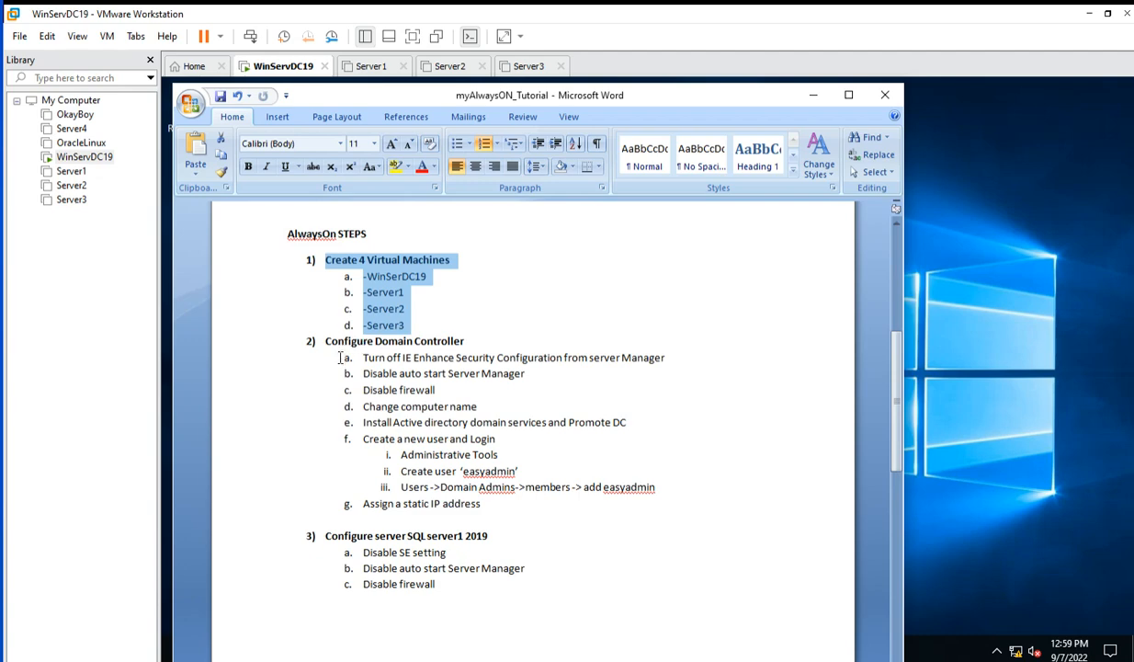
{"action": "left_click_drag", "start_coordinate": [363, 357], "coordinate": [484, 507]}
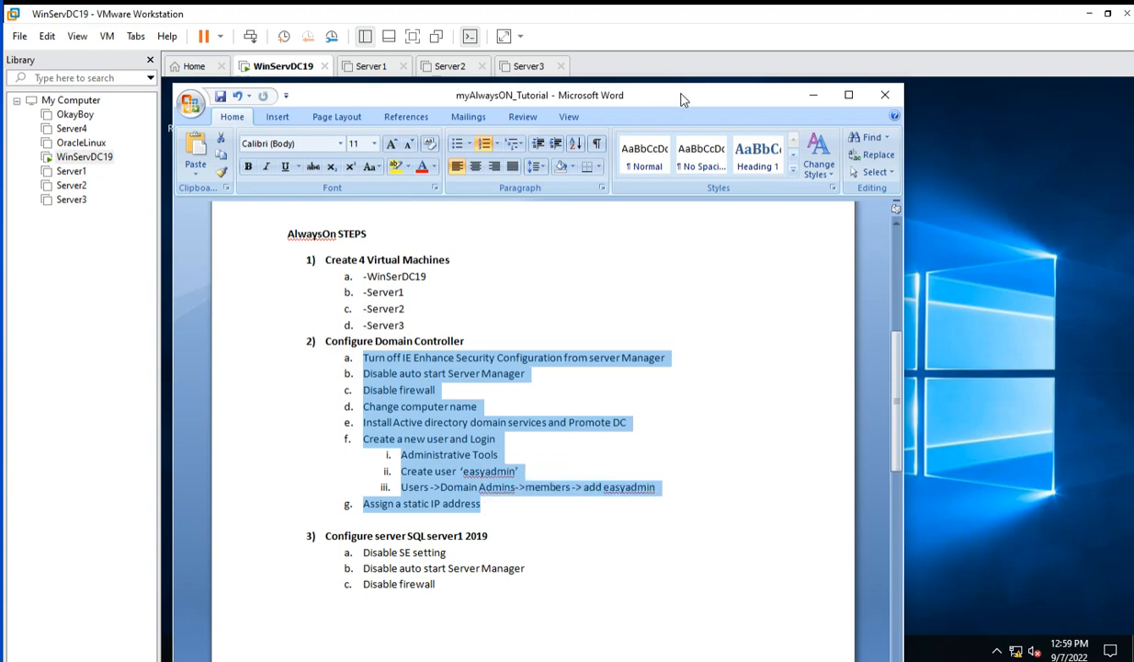
{"action": "left_click_drag", "start_coordinate": [679, 97], "coordinate": [4, 126]}
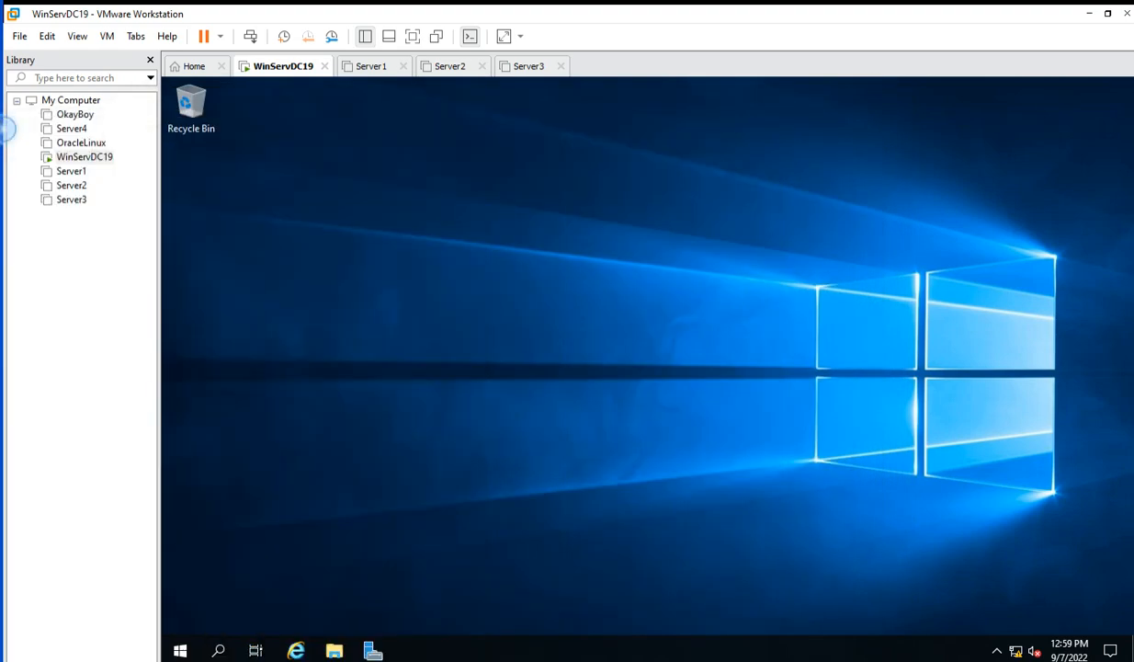
Launch Server Manager from Start and show the Local Server page.
{"action": "left_click", "coordinate": [181, 651]}
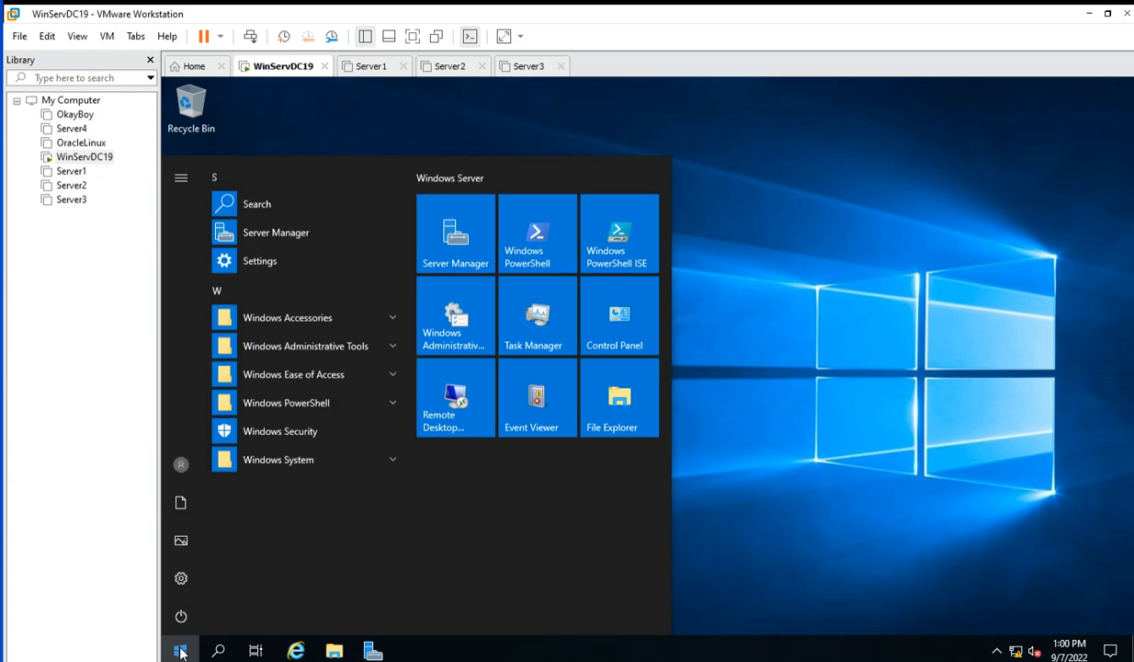
{"action": "left_click", "coordinate": [441, 231]}
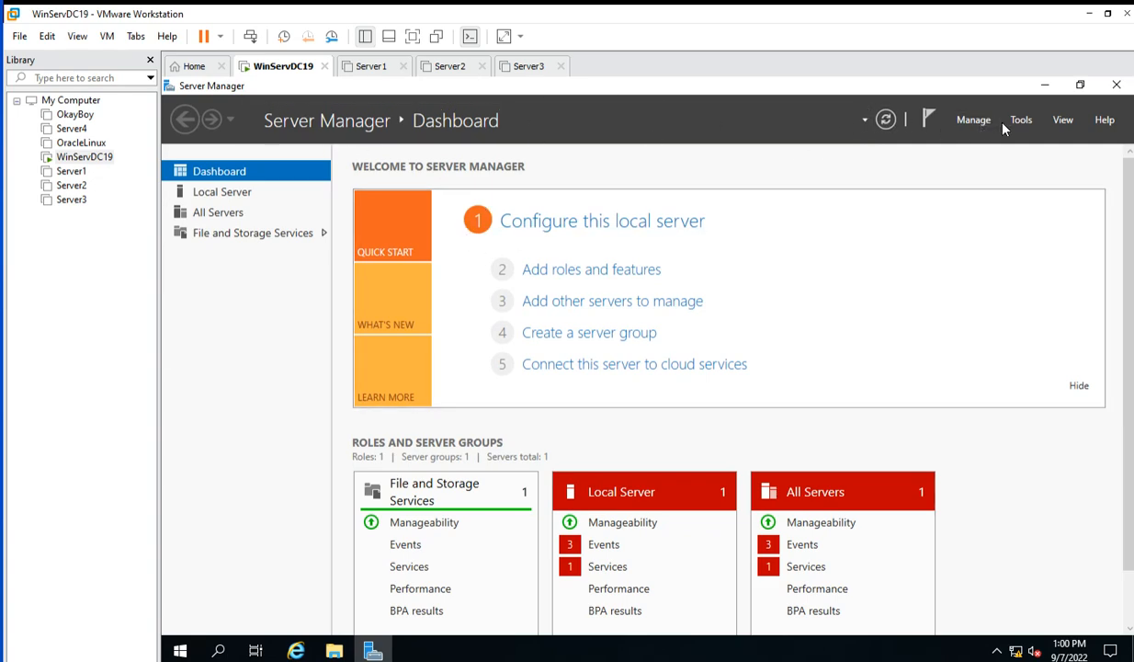
{"action": "left_click", "coordinate": [218, 195]}
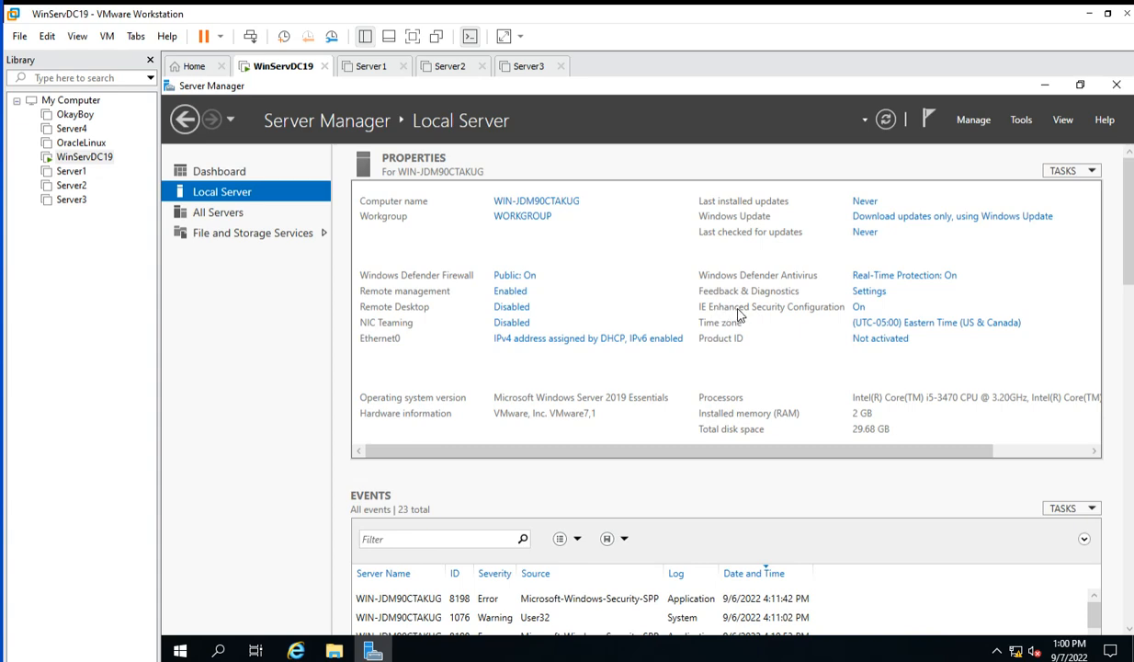
Turn IE Enhanced Security Configuration Off for both Administrators and Users.
{"action": "left_click", "coordinate": [860, 309]}
{"action": "left_click", "coordinate": [548, 342]}
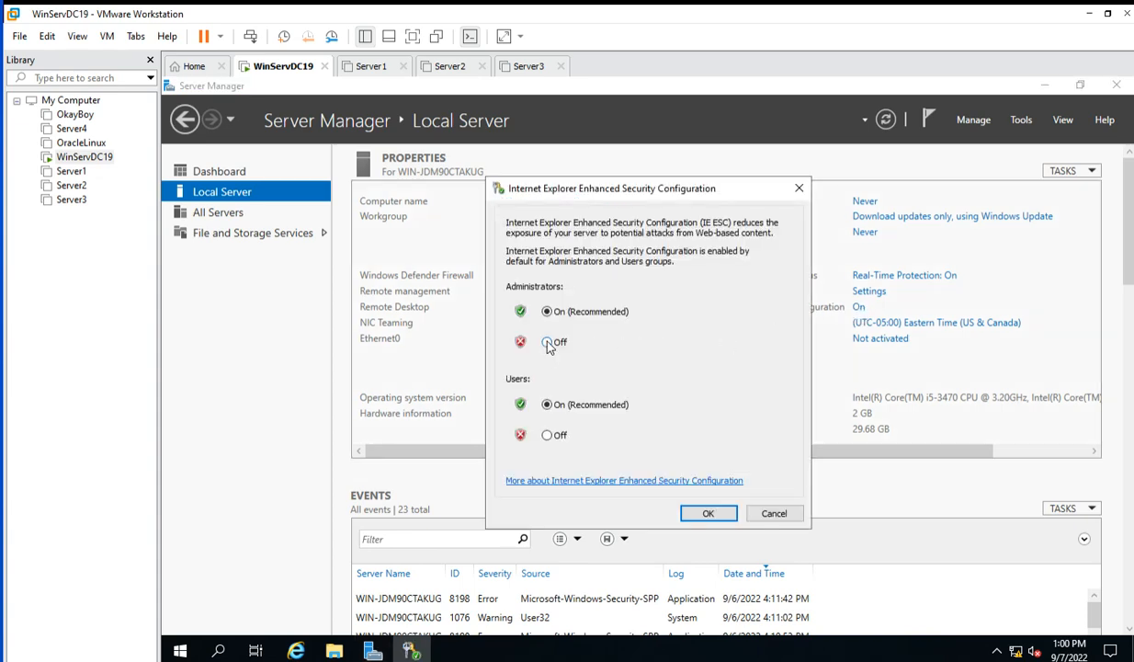
{"action": "left_click", "coordinate": [548, 435]}
{"action": "left_click", "coordinate": [706, 515]}
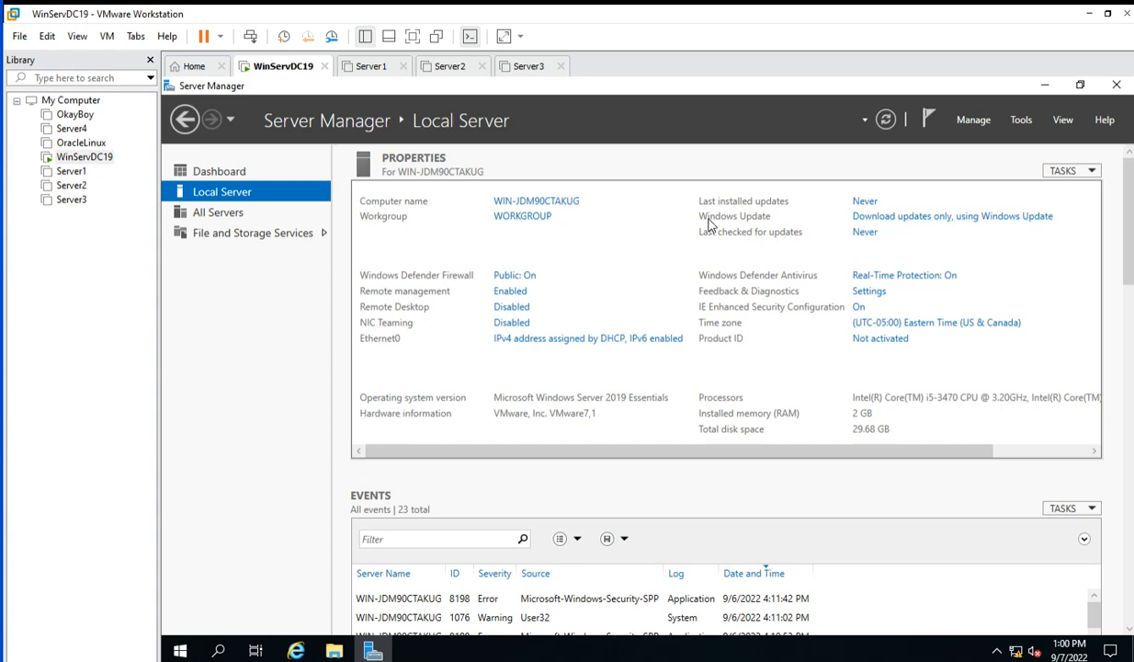
Enable 'Do not start Server Manager automatically at logon' in Server Manager Properties.
{"action": "left_click", "coordinate": [976, 121]}
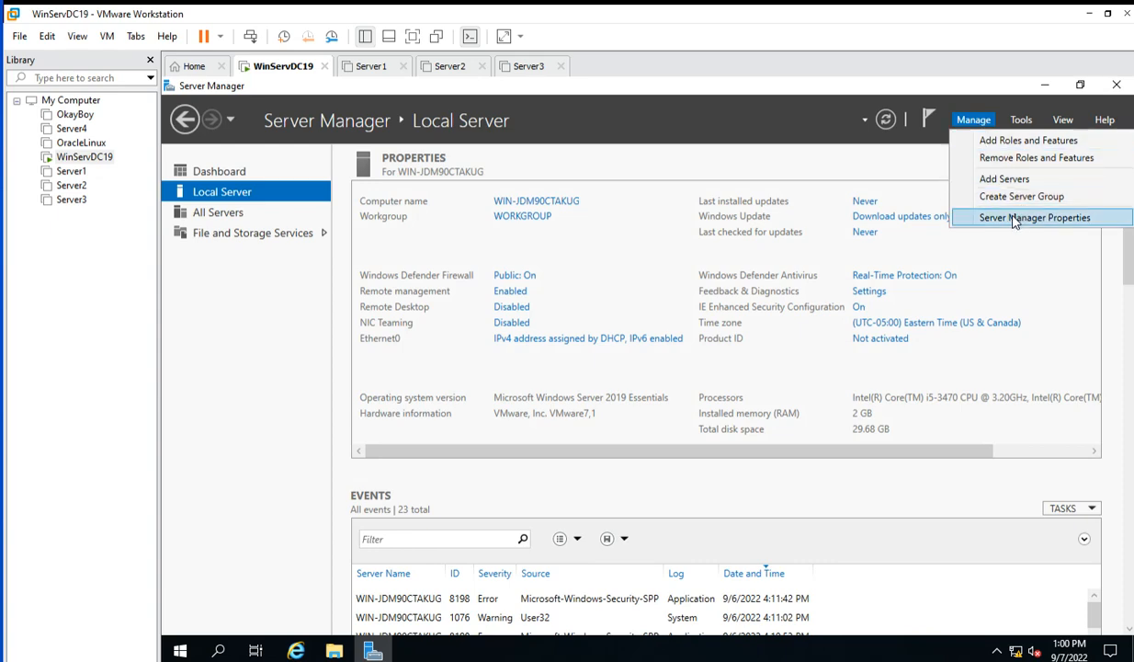
{"action": "left_click", "coordinate": [982, 218]}
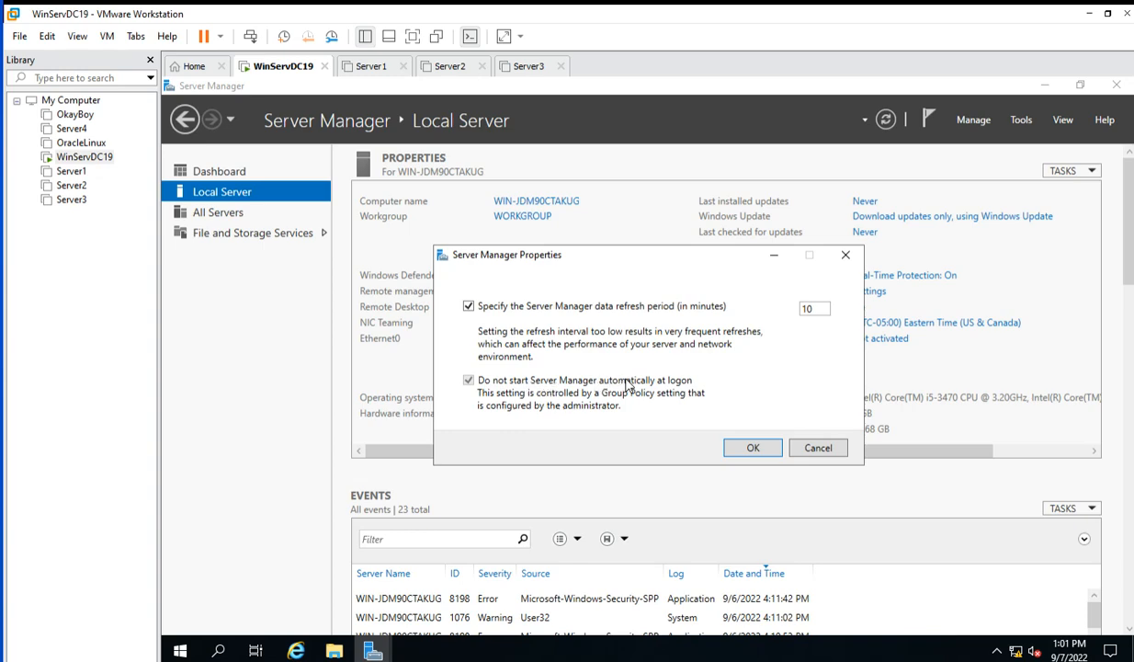
{"action": "left_click", "coordinate": [752, 449]}
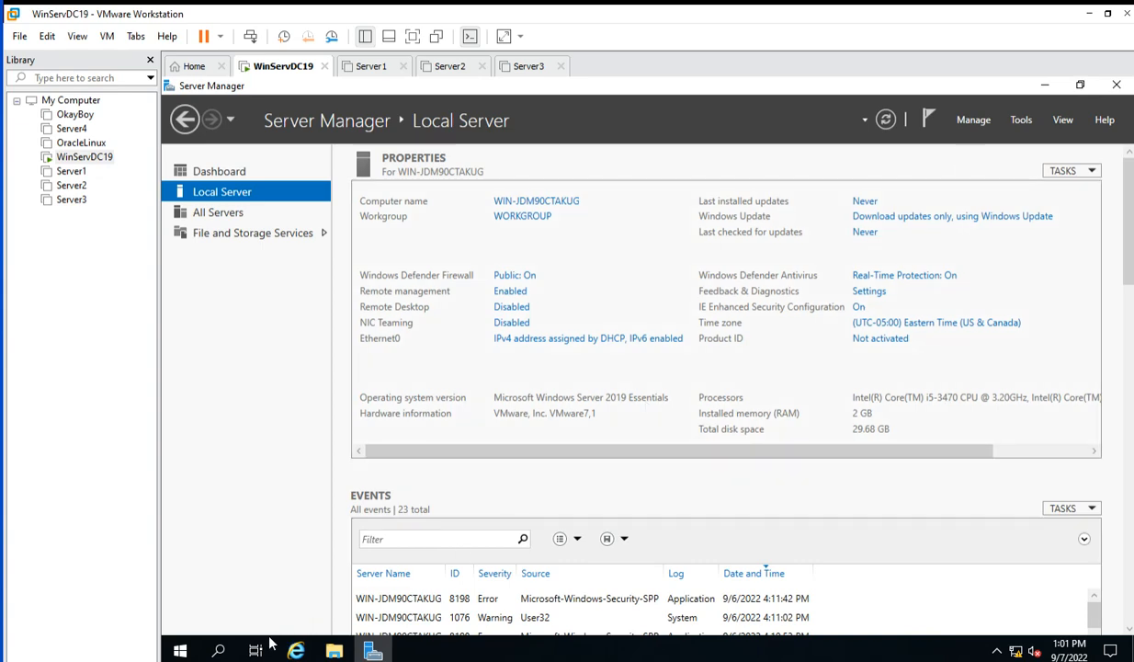
Minimize Server Manager and search 'fire' to bring up the Windows Defender Firewall control panel.
{"action": "left_click", "coordinate": [1045, 87]}
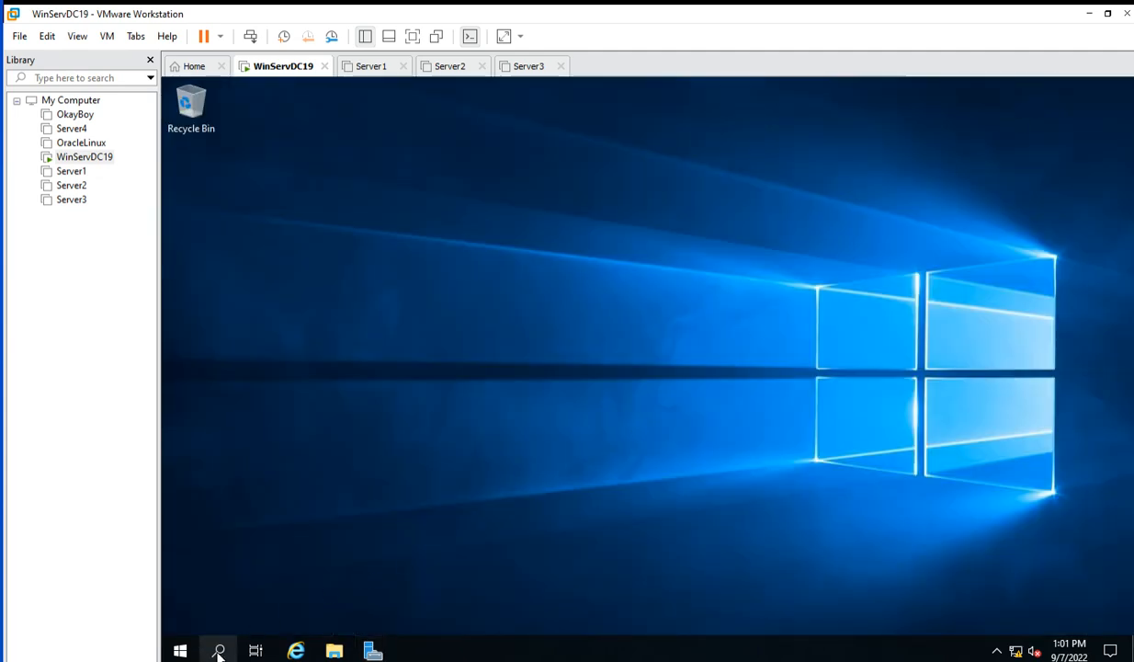
{"action": "left_click", "coordinate": [219, 650]}
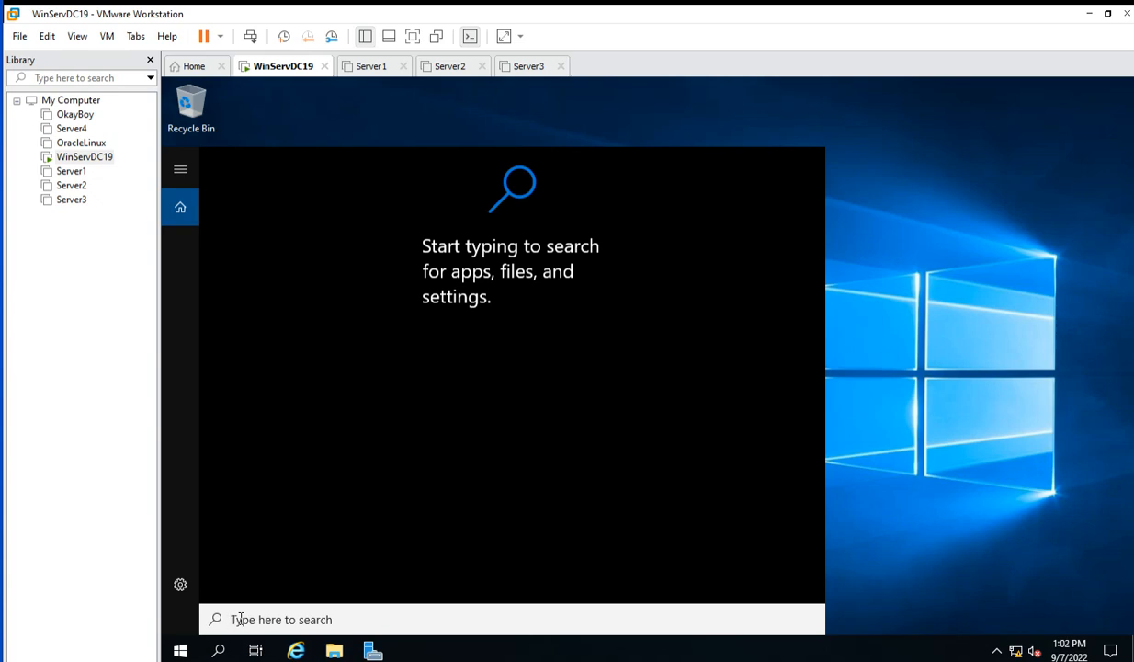
{"action": "type", "text": "fil"}
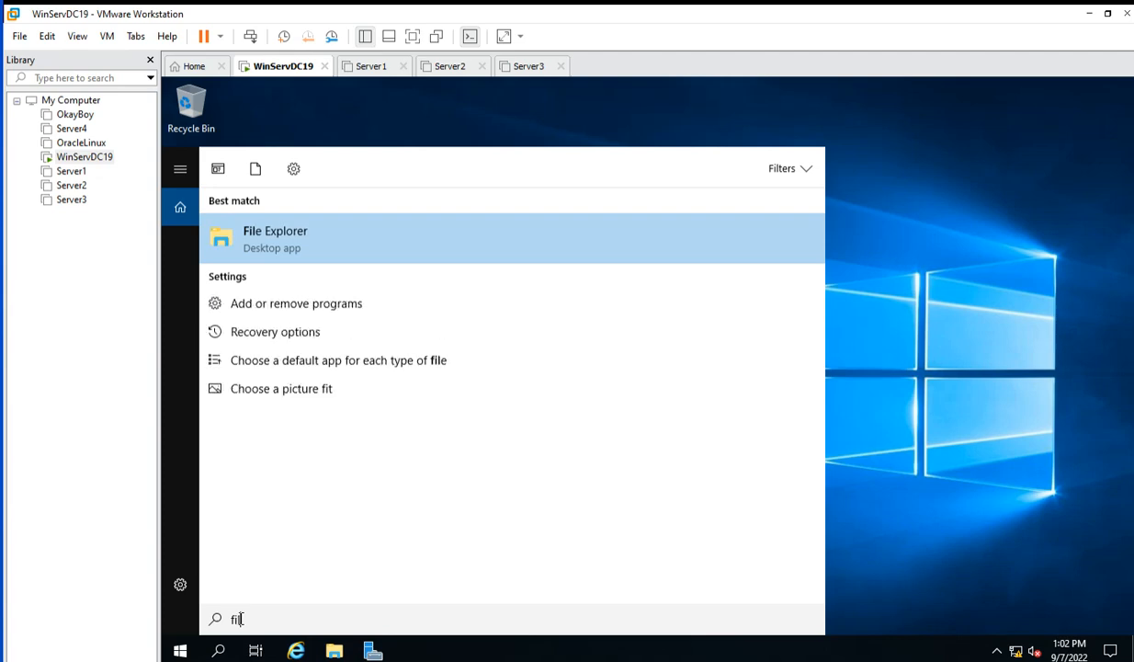
{"action": "key", "text": "BackSpace"}
{"action": "type", "text": "re"}
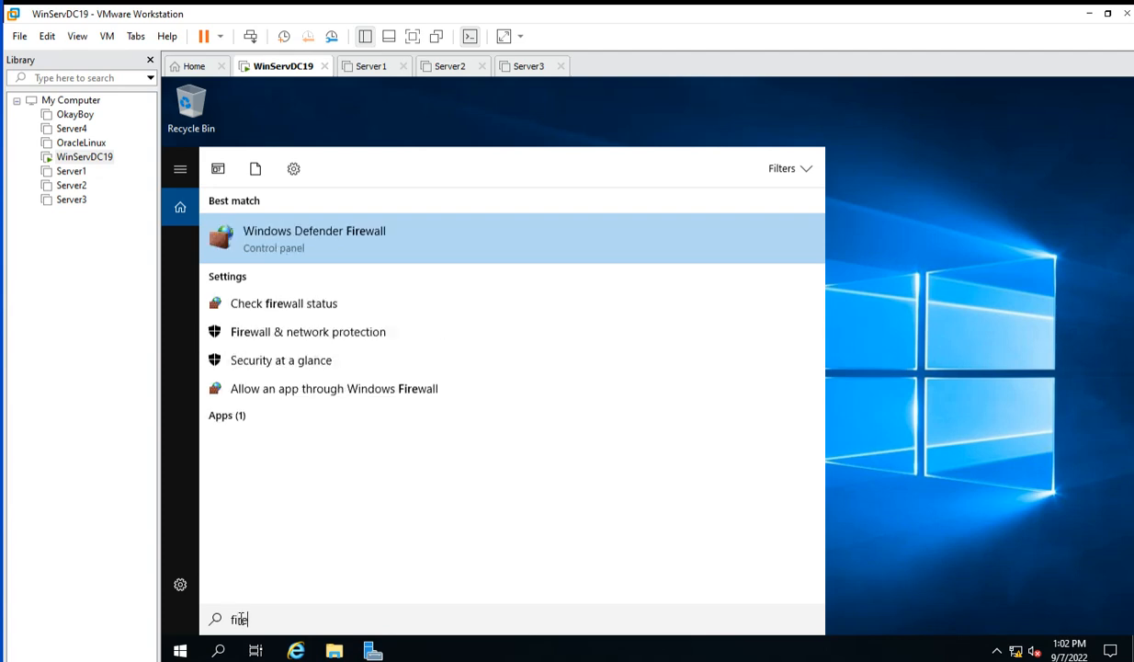
{"action": "left_click", "coordinate": [308, 242]}
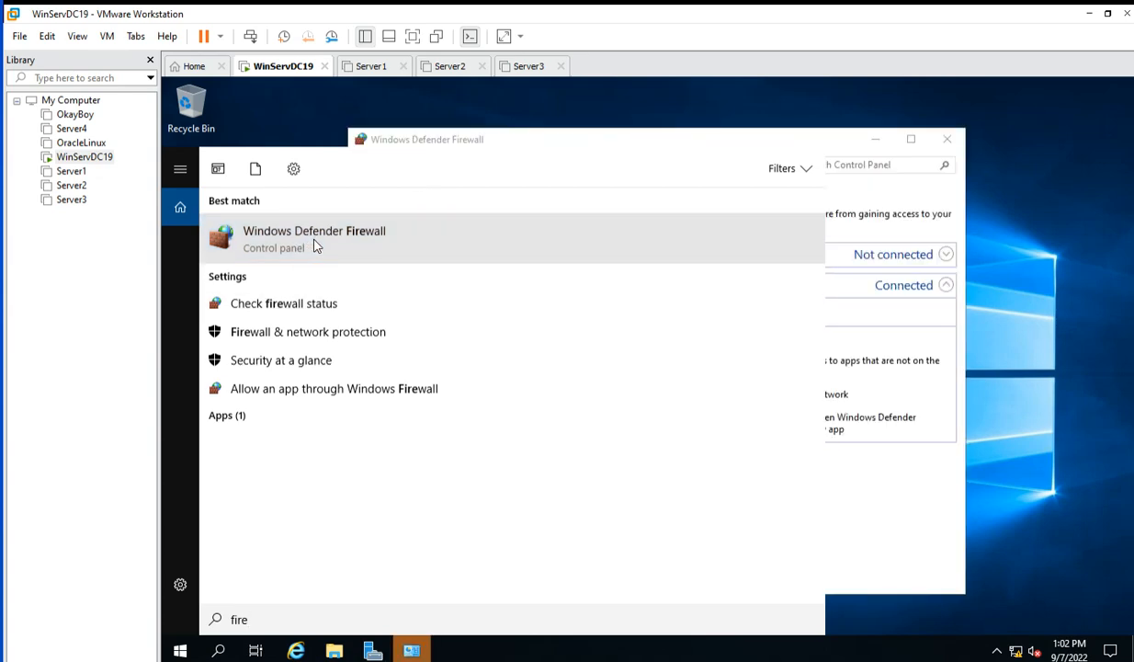
{"action": "left_click", "coordinate": [900, 505]}
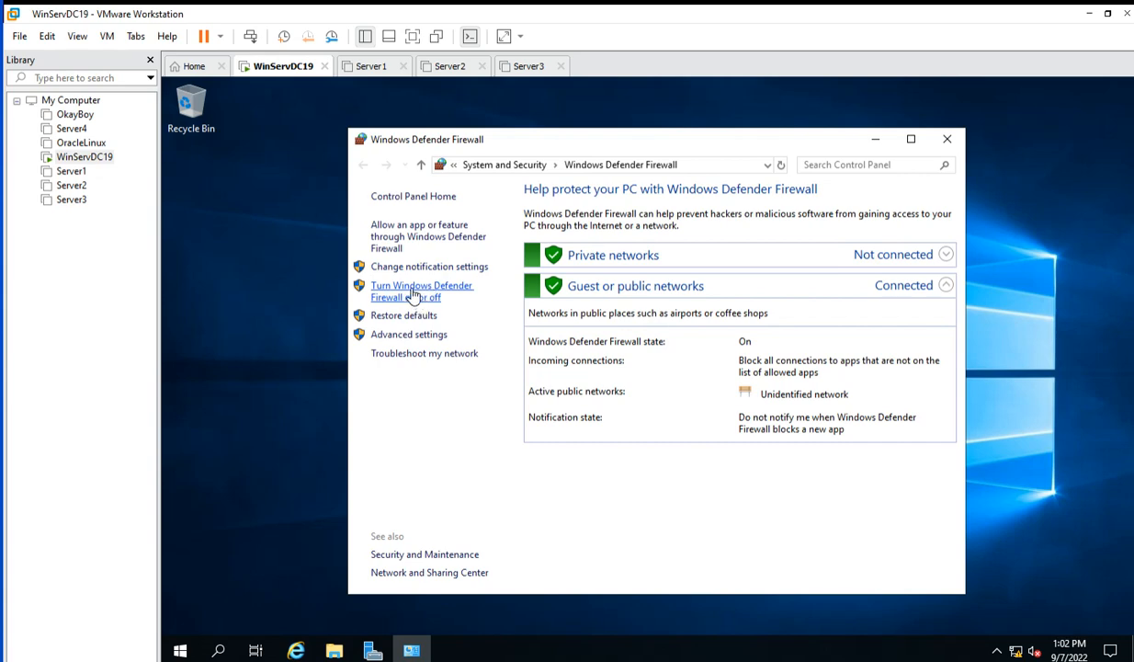
Turn off Windows Defender Firewall for private and public networks, then close the window.
{"action": "left_click", "coordinate": [405, 292]}
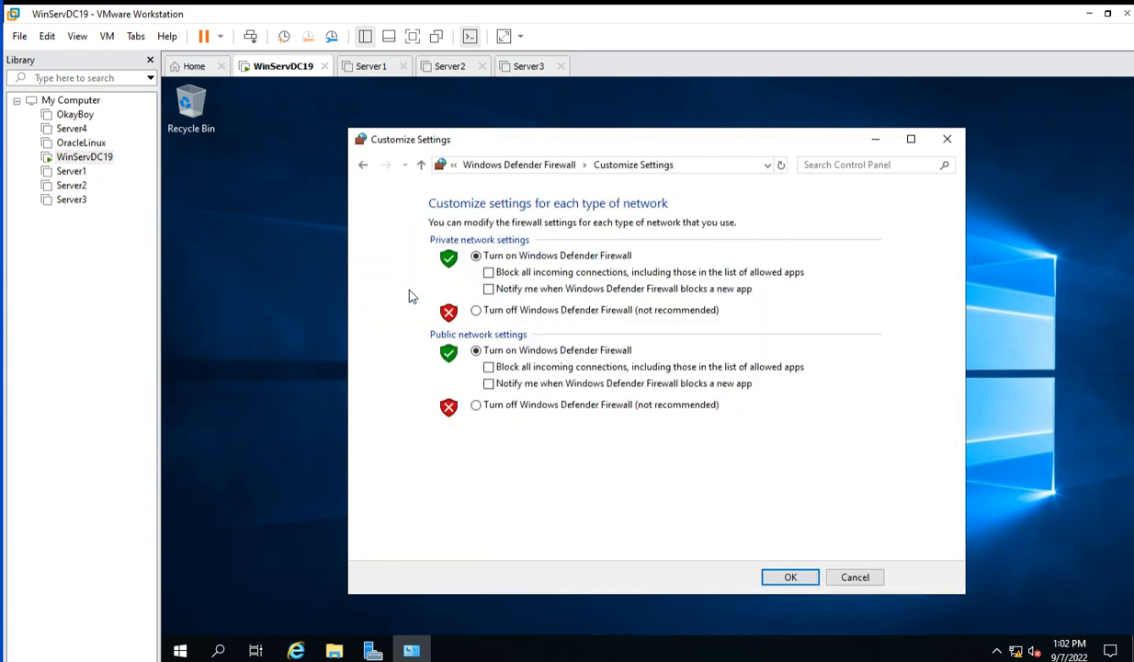
{"action": "left_click", "coordinate": [476, 311]}
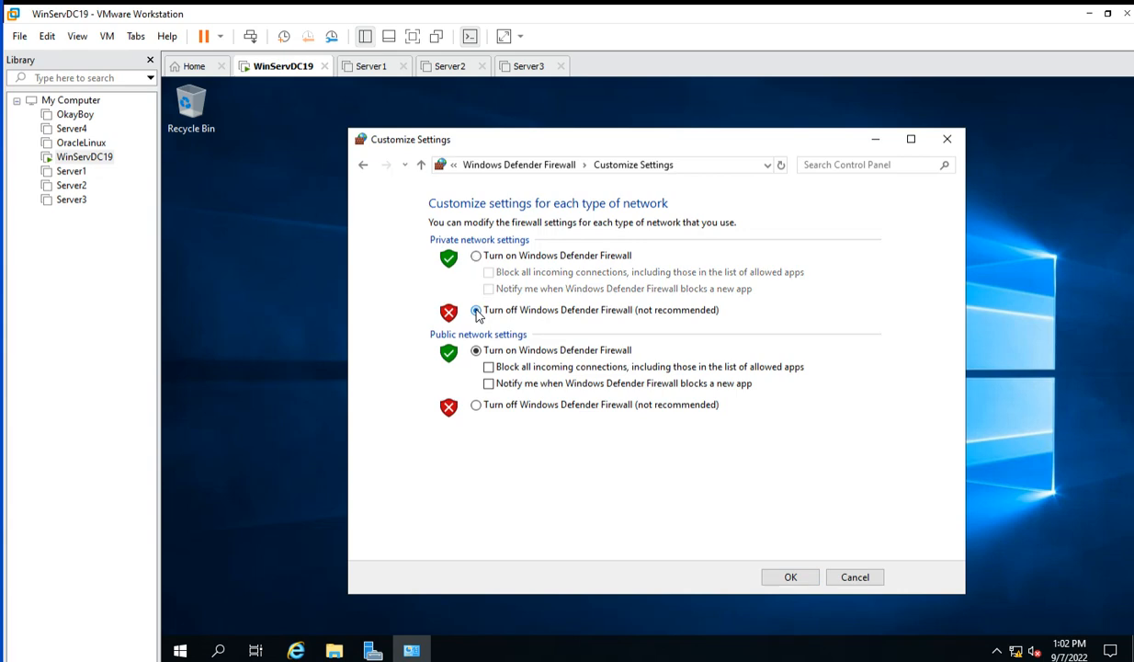
{"action": "left_click", "coordinate": [476, 405]}
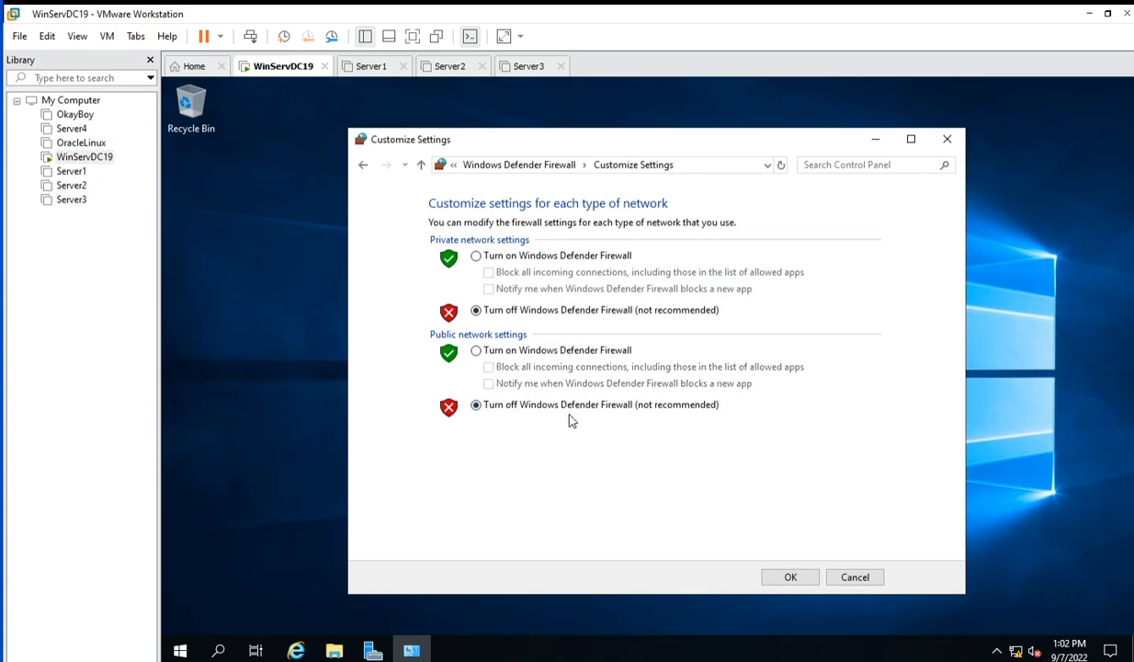
{"action": "left_click", "coordinate": [791, 577]}
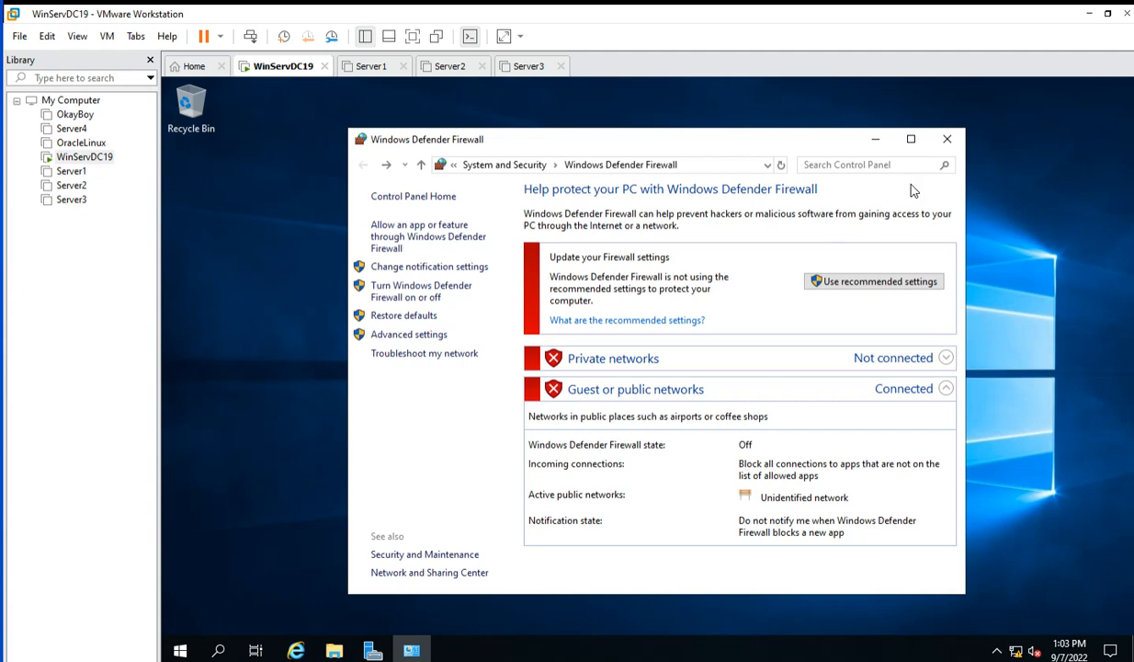
{"action": "left_click", "coordinate": [949, 143]}
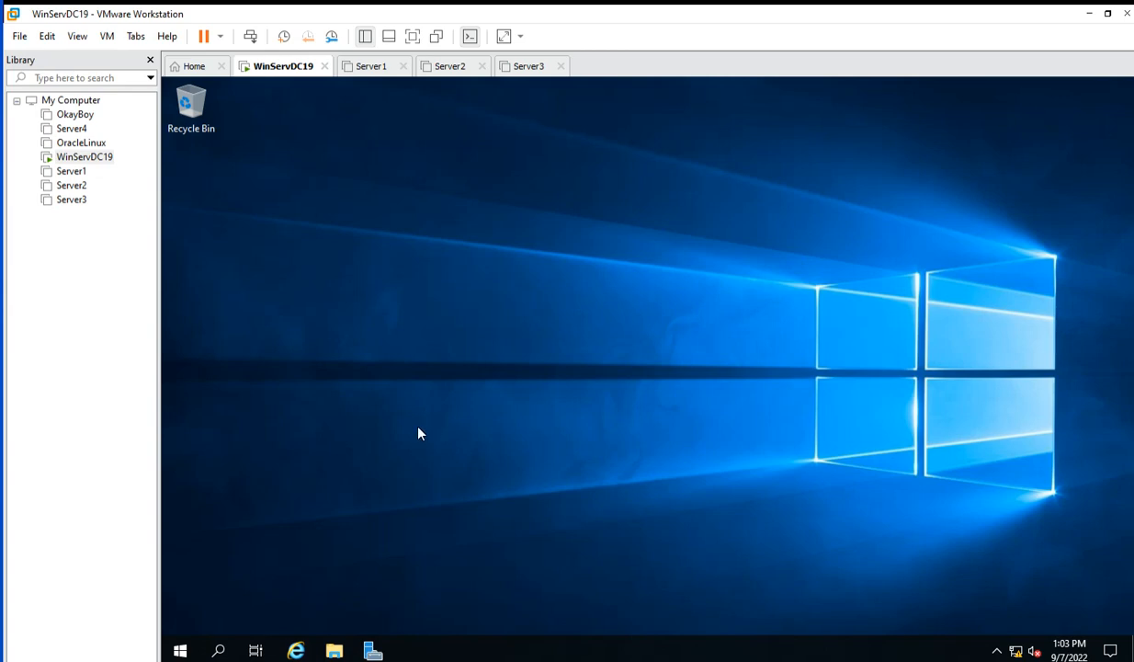
Show This PC's Properties from File Explorer to see the computer name and workgroup.
{"action": "left_click", "coordinate": [336, 651]}
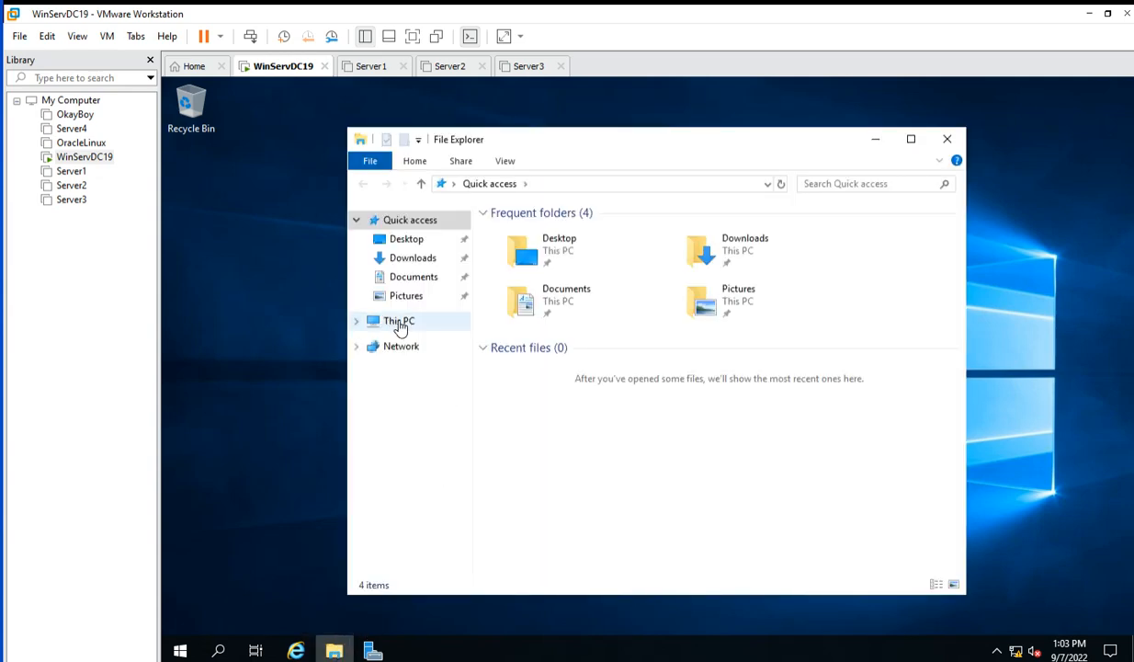
{"action": "right_click", "coordinate": [400, 326]}
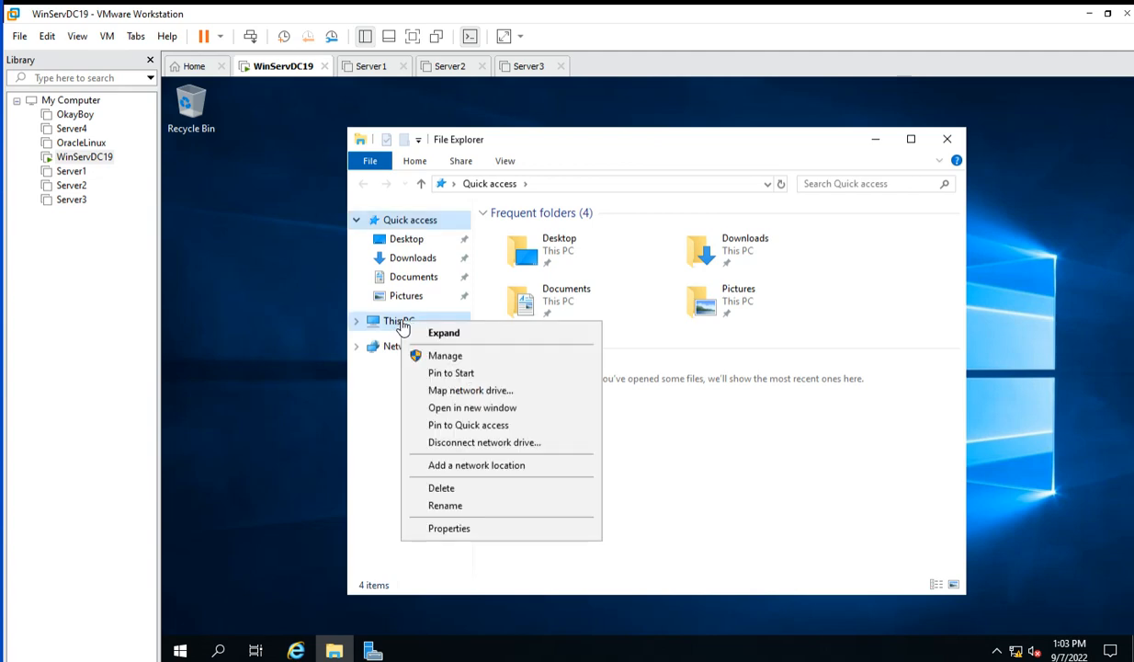
{"action": "left_click", "coordinate": [450, 529]}
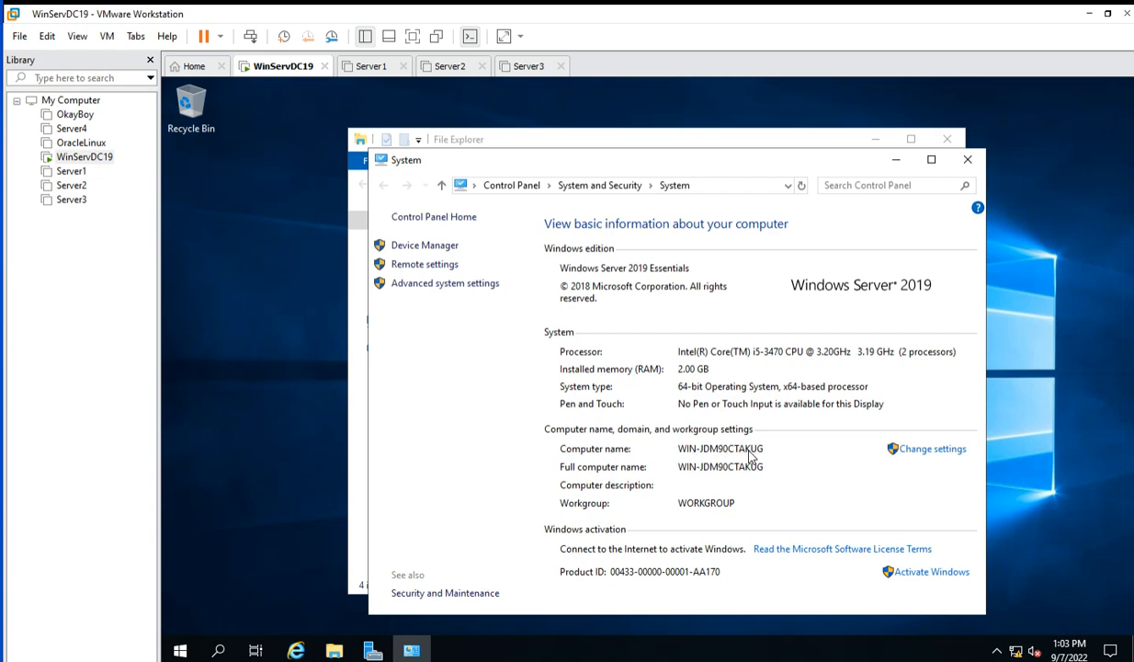
Change the computer name to WinServDC and restart the server now to apply it.
{"action": "left_click", "coordinate": [927, 452]}
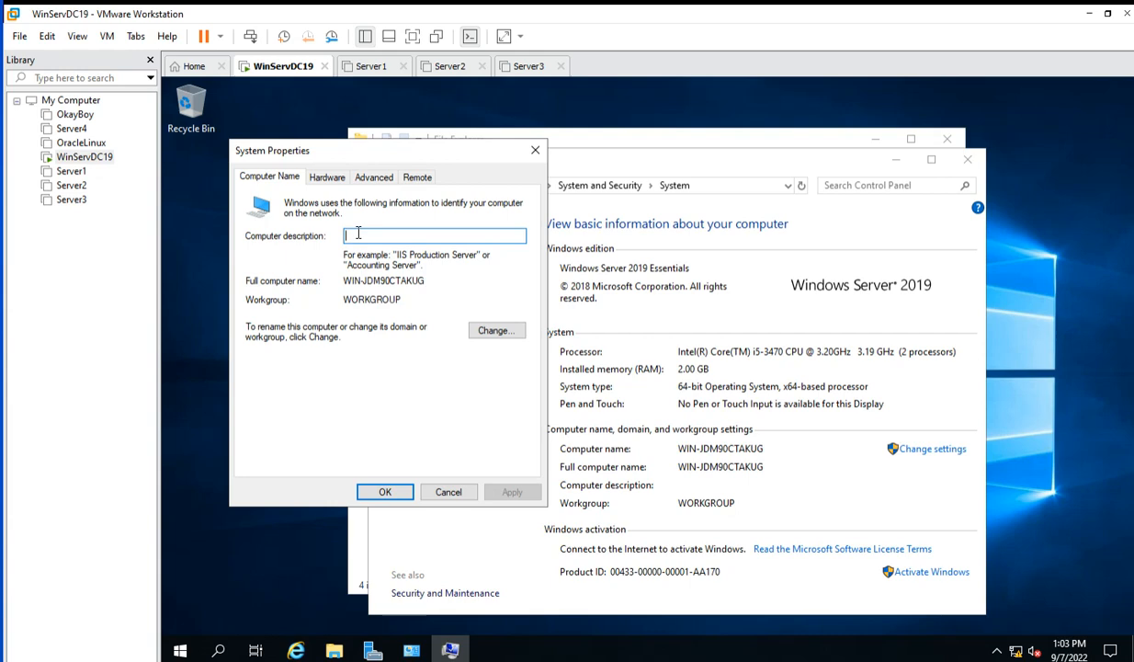
{"action": "left_click", "coordinate": [473, 328]}
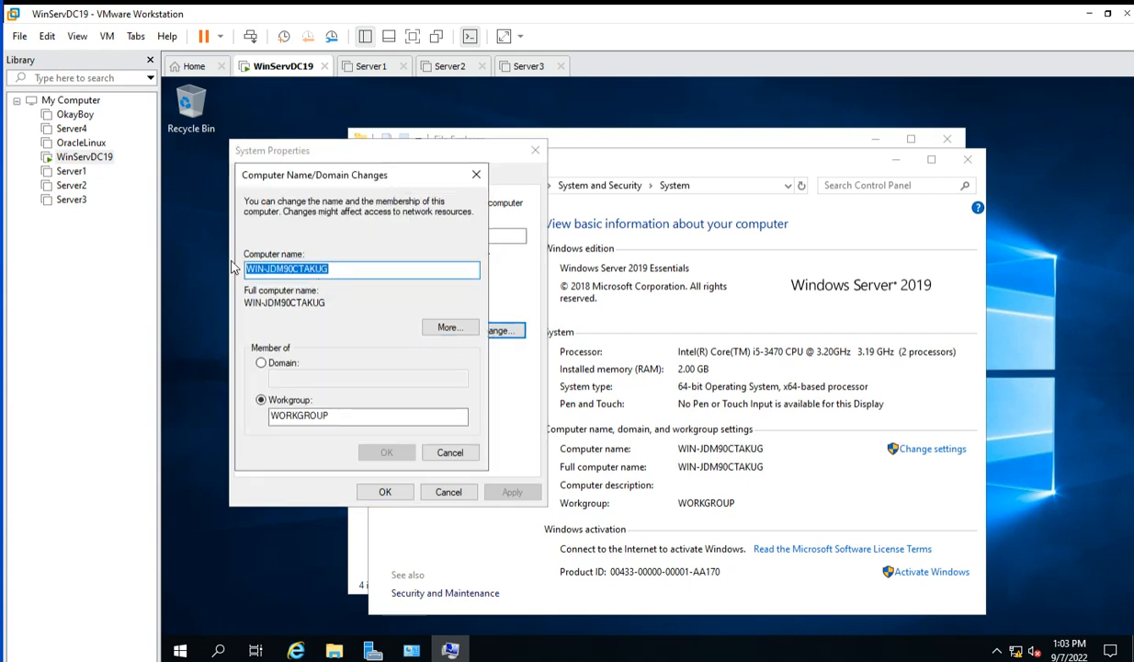
{"action": "key", "text": "BackSpace"}
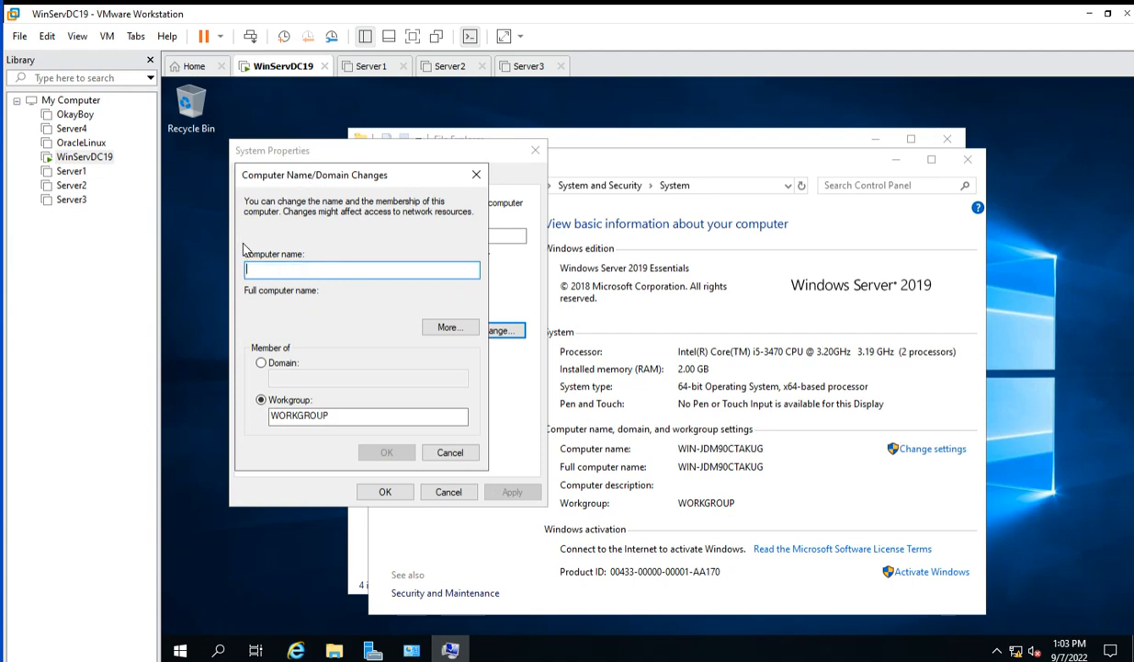
{"action": "type", "text": "W"}
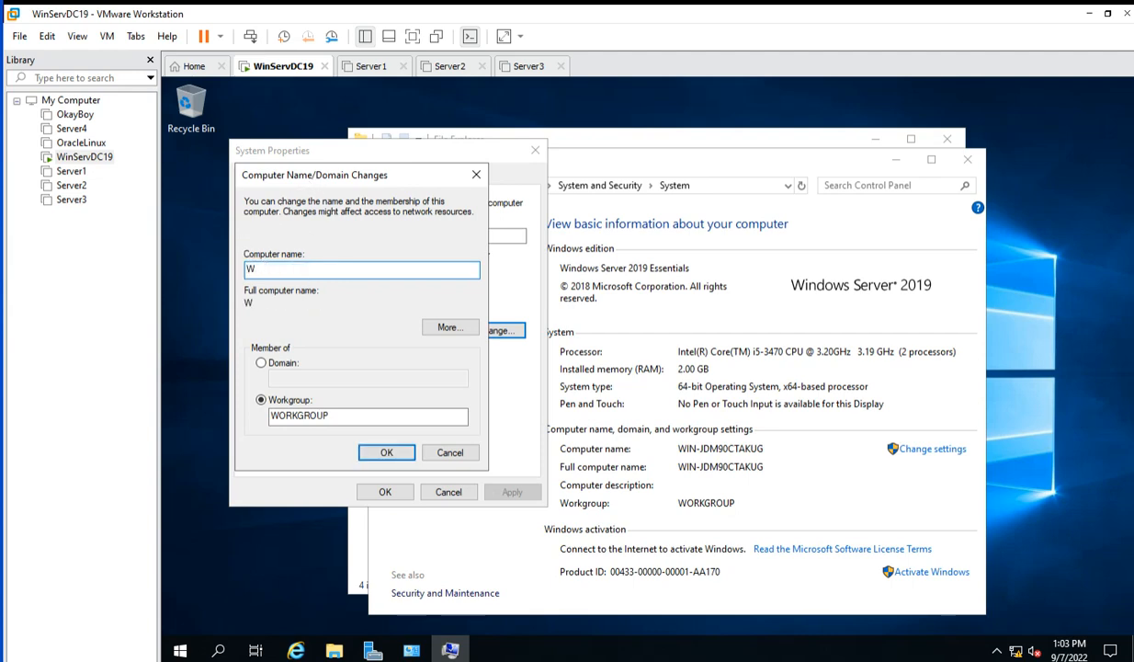
{"action": "type", "text": "inSer"}
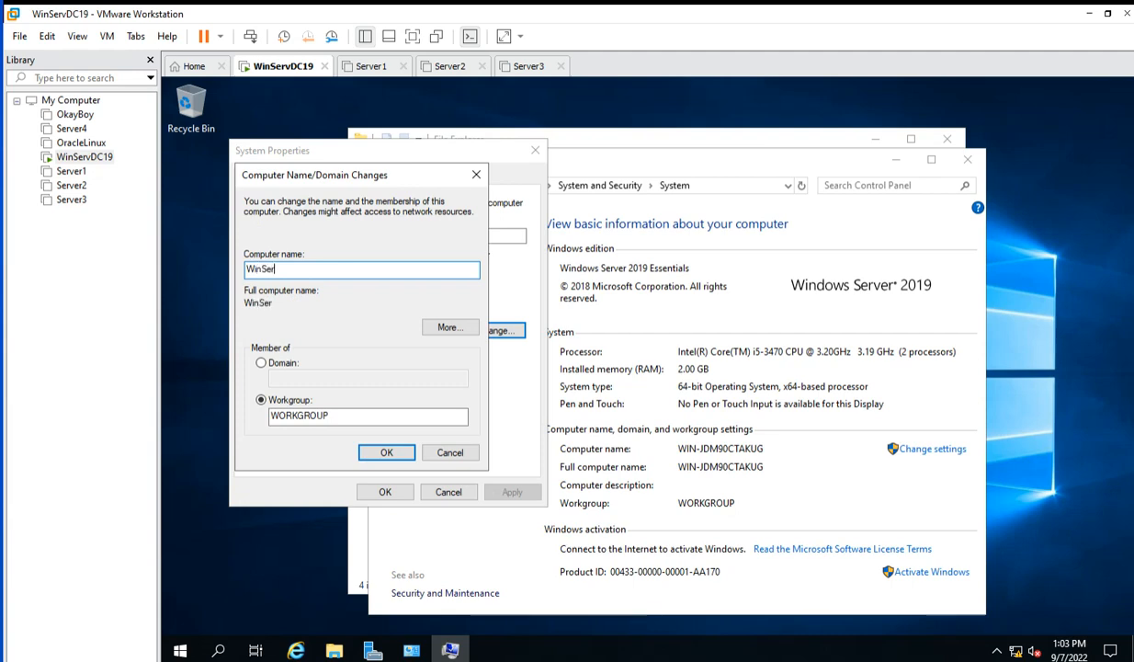
{"action": "type", "text": "vDC"}
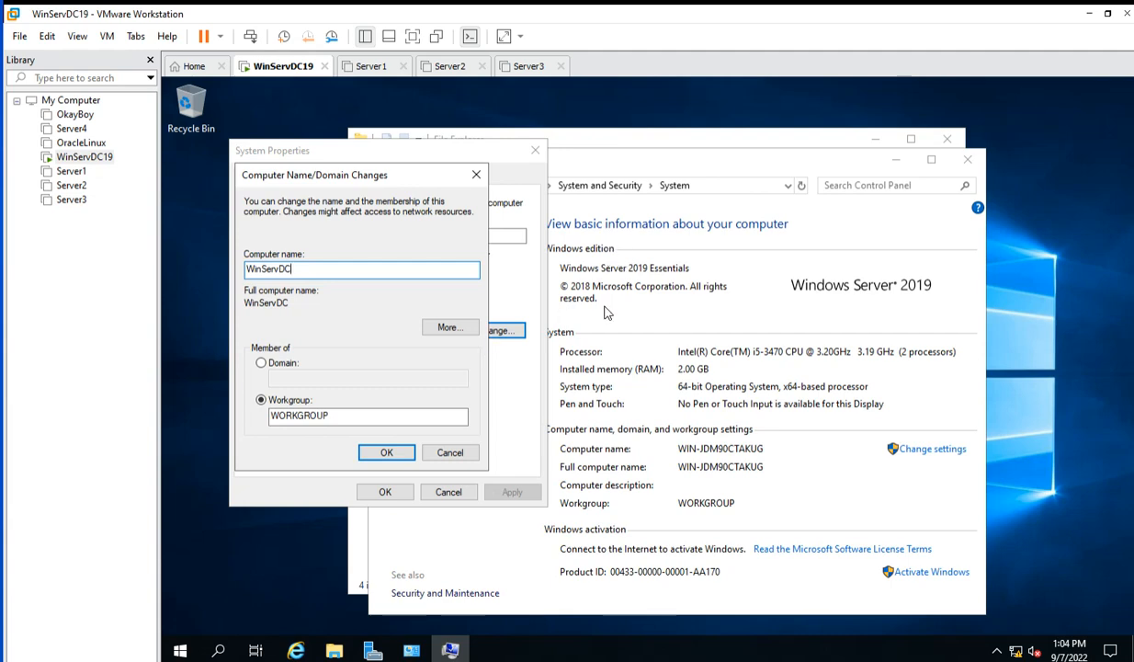
{"action": "left_click", "coordinate": [387, 453]}
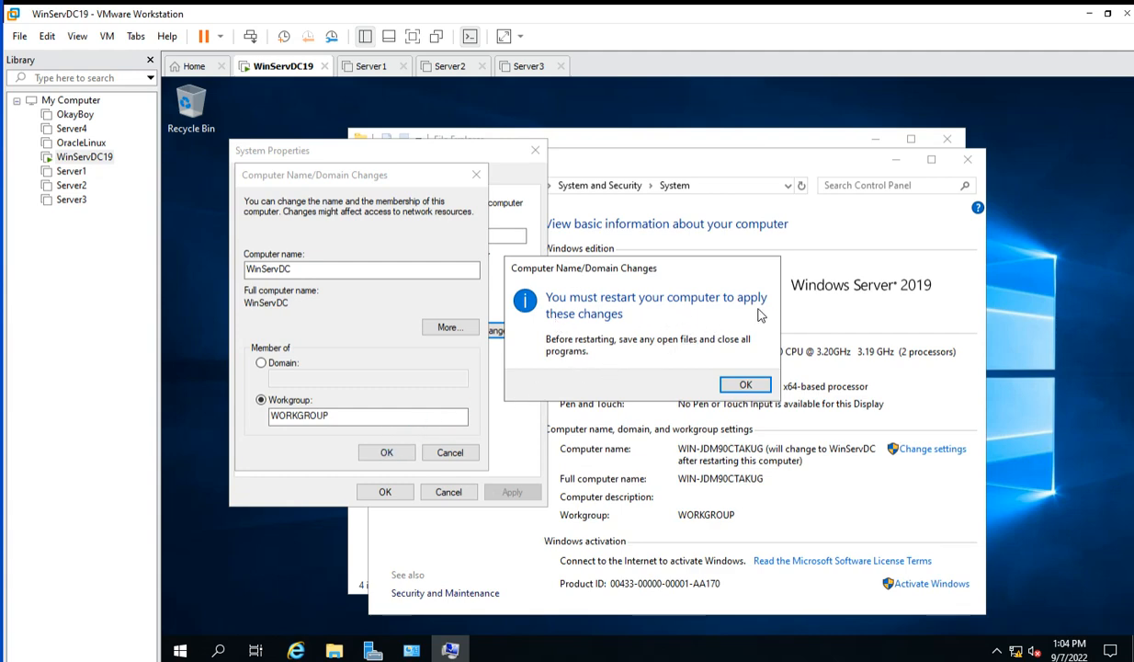
{"action": "left_click", "coordinate": [740, 385]}
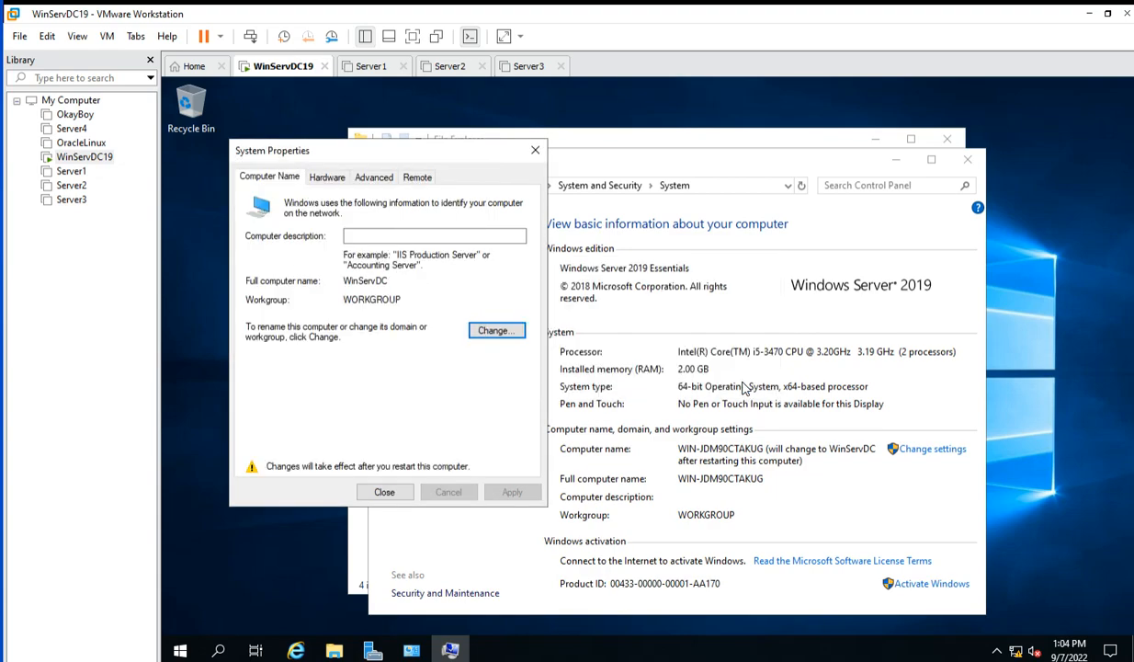
{"action": "left_click", "coordinate": [388, 494]}
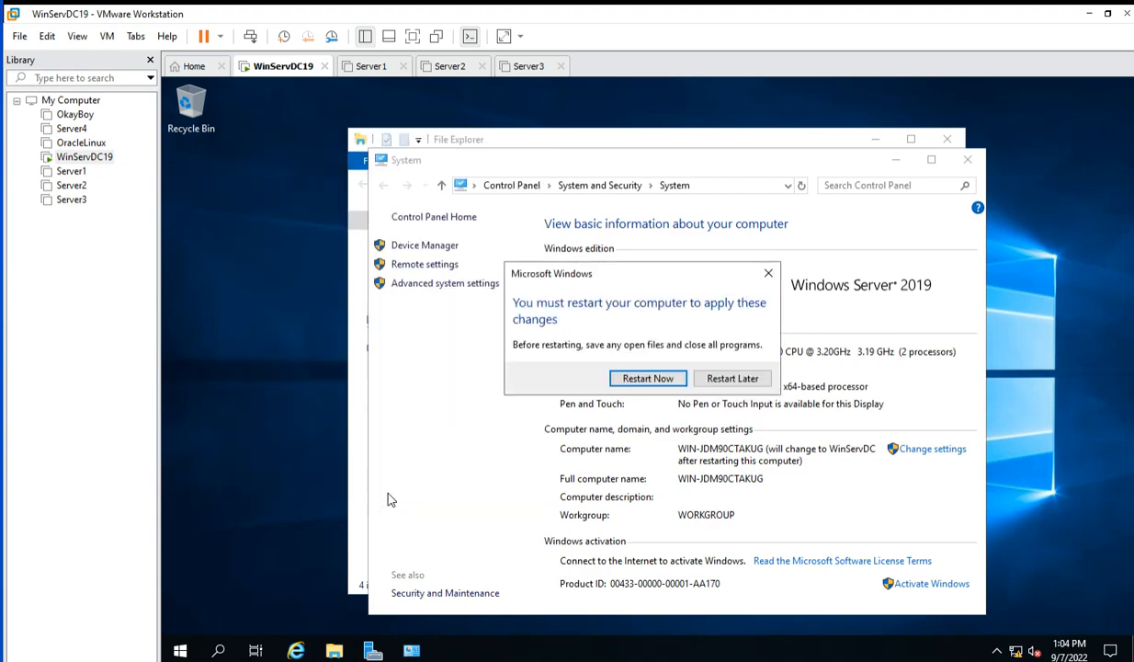
{"action": "left_click", "coordinate": [646, 379]}
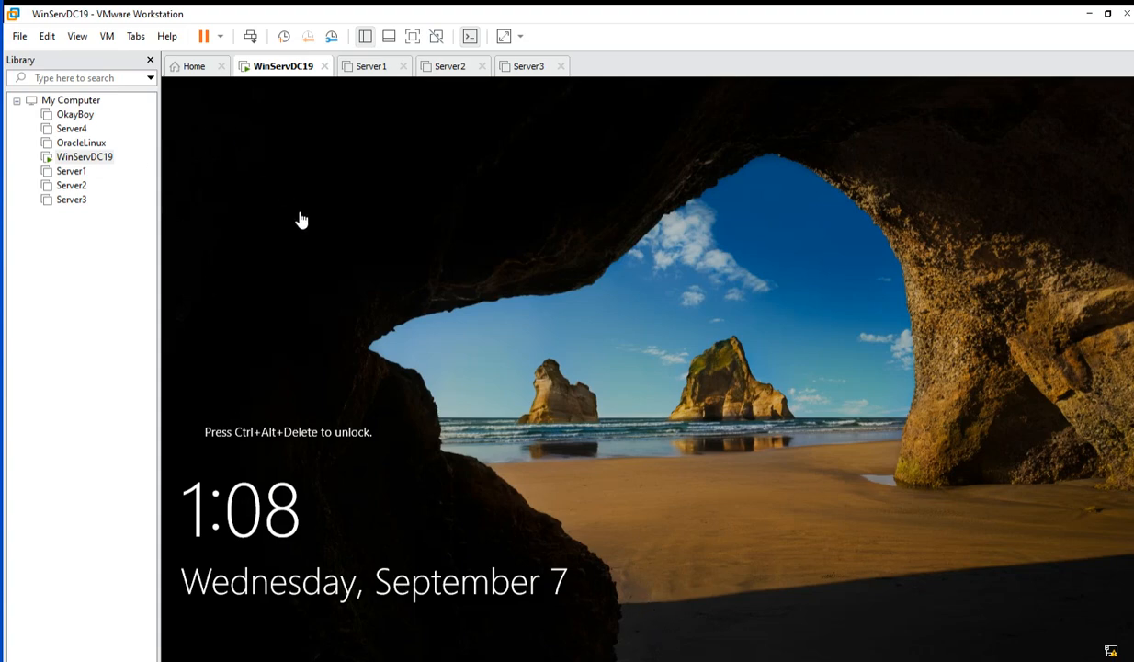
Send Ctrl+Alt+Del to WinServDC19 and sign in with the Administrator password.
{"action": "right_click", "coordinate": [282, 71]}
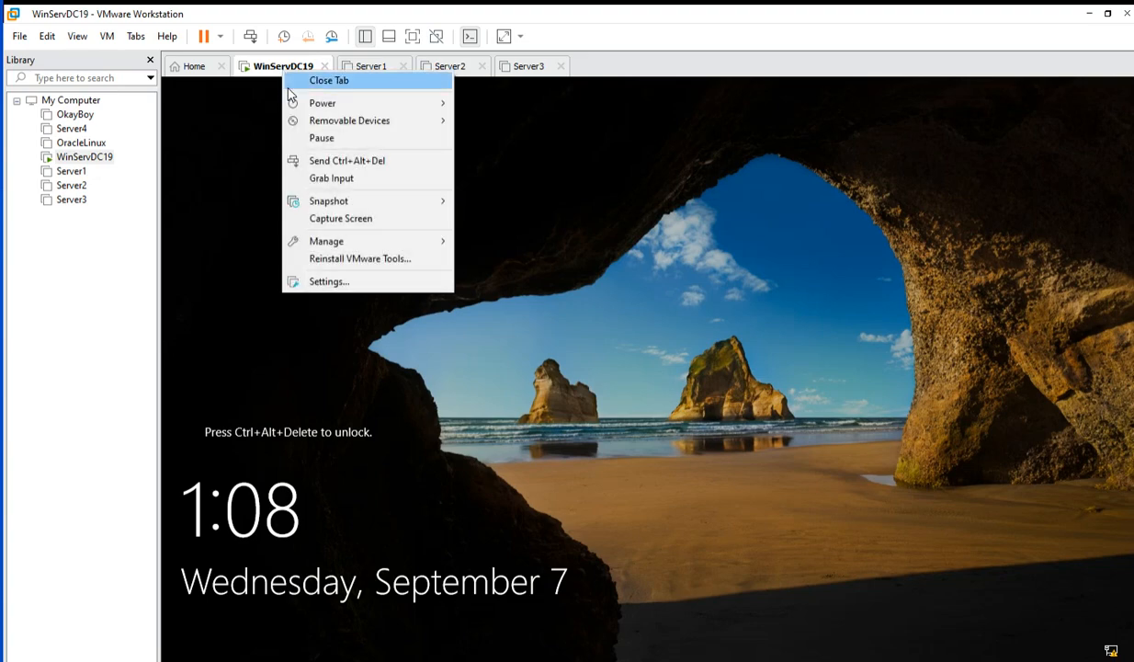
{"action": "left_click", "coordinate": [372, 163]}
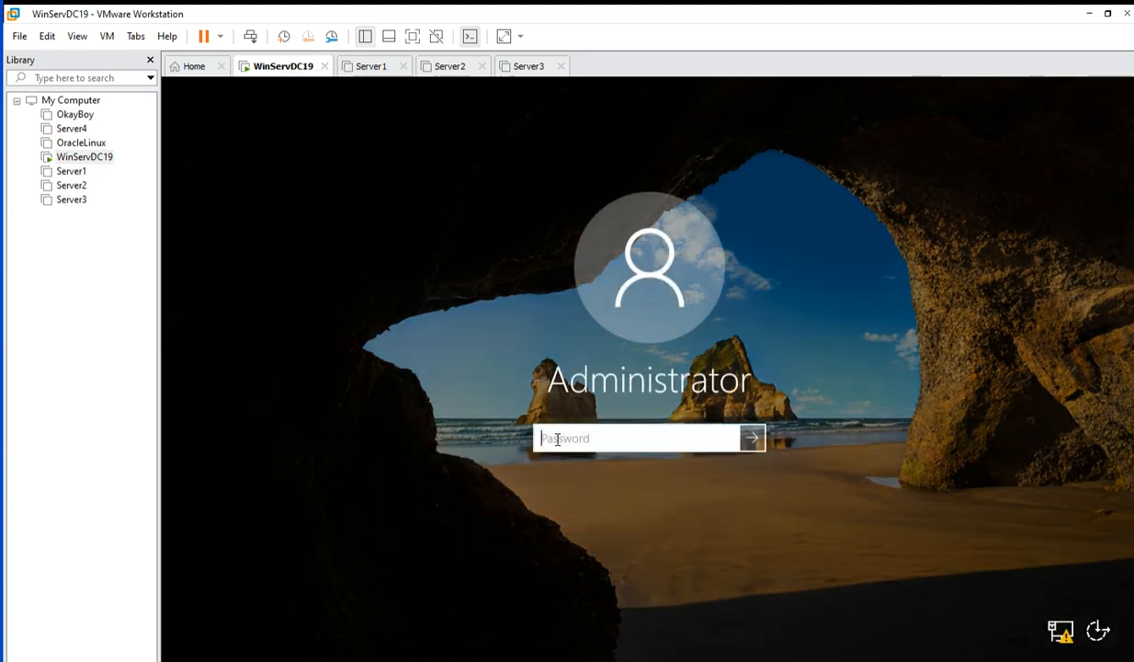
{"action": "type", "text": "P"}
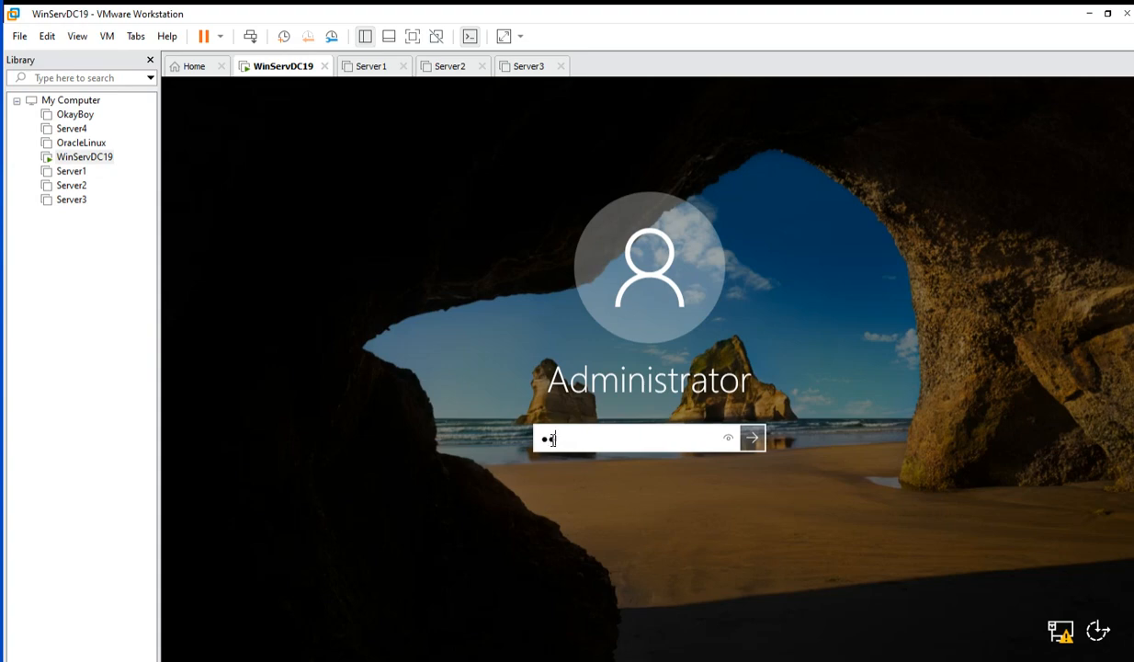
{"action": "type", "text": "•••••••"}
{"action": "key", "text": "Return"}
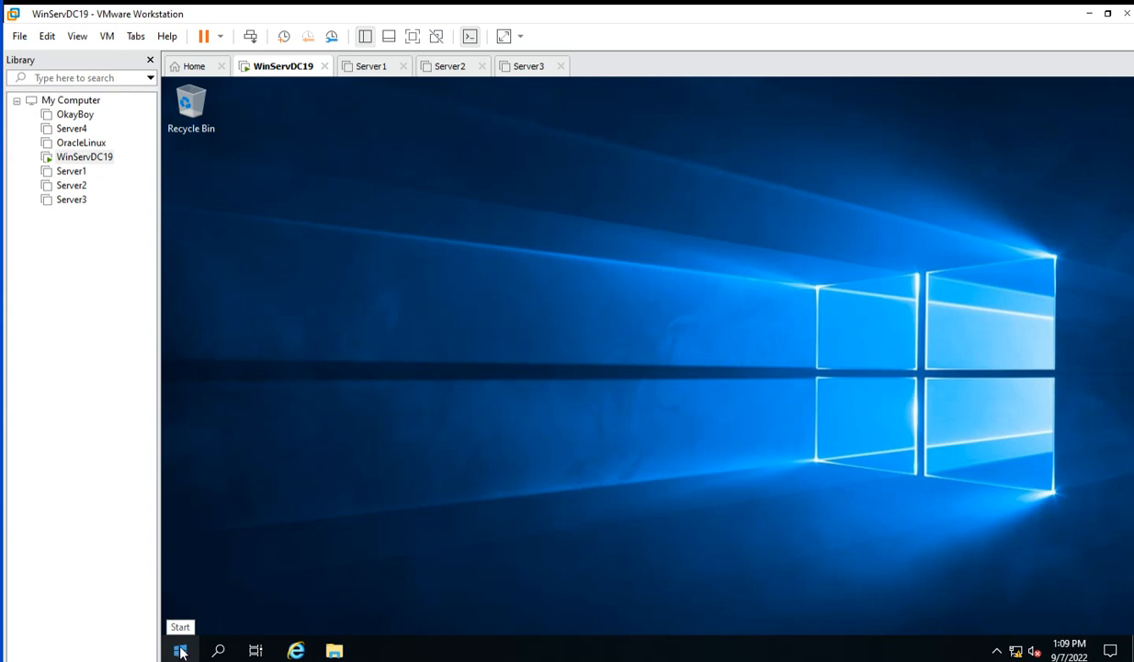
{"action": "left_click", "coordinate": [333, 651]}
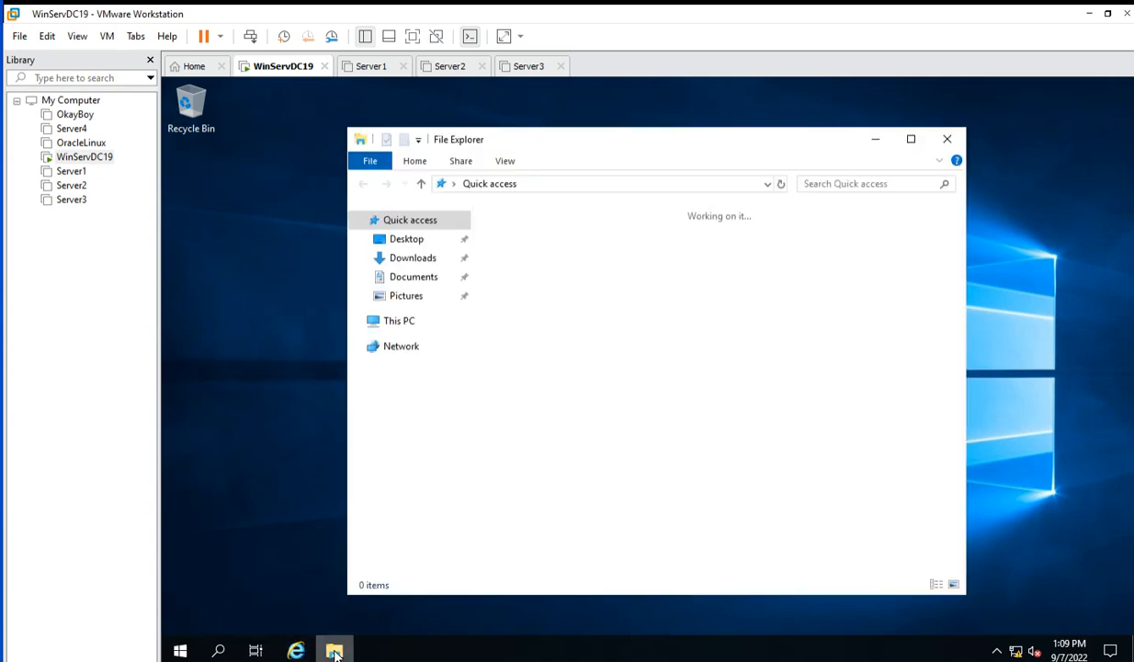
{"action": "right_click", "coordinate": [396, 328]}
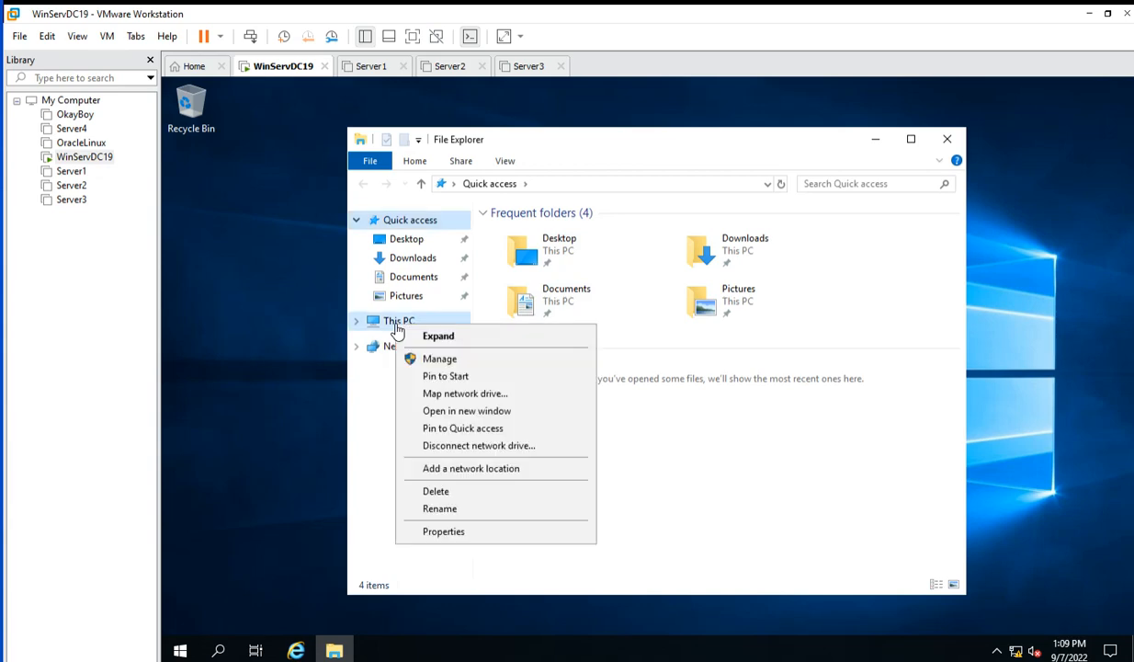
{"action": "left_click", "coordinate": [445, 532]}
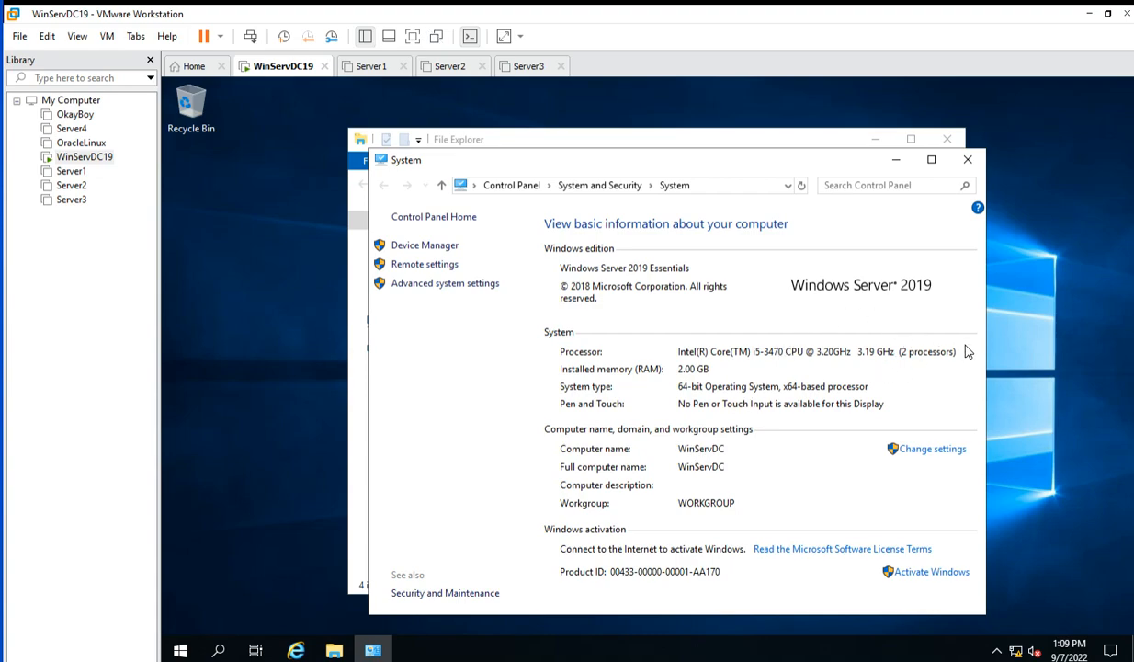
{"action": "left_click", "coordinate": [967, 160]}
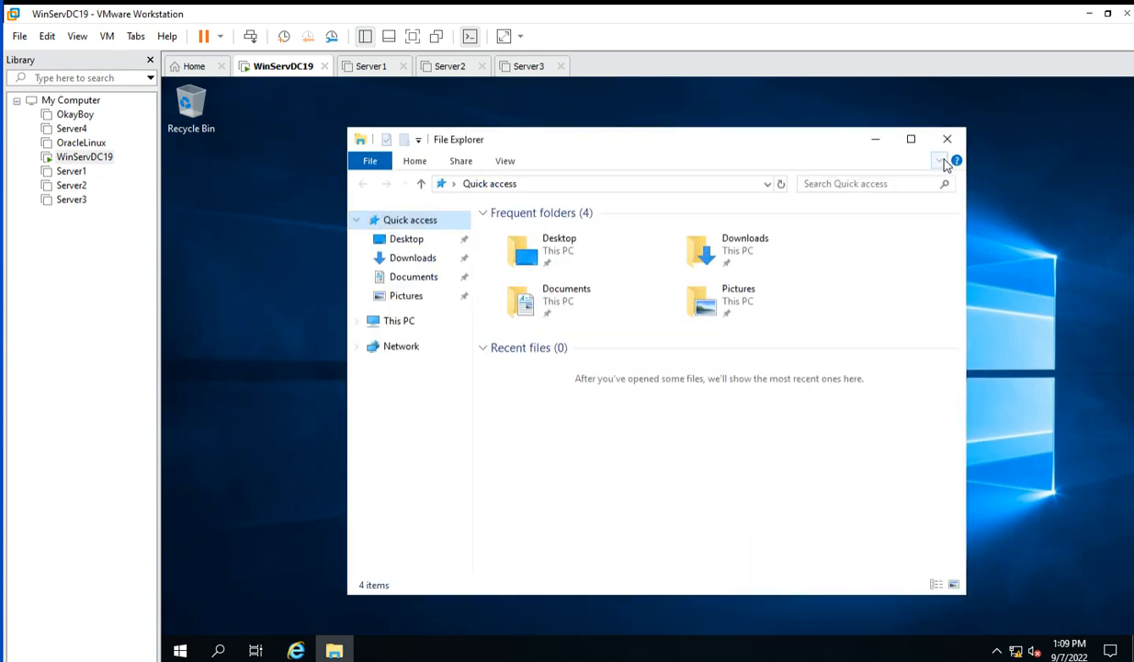
{"action": "left_click", "coordinate": [948, 139]}
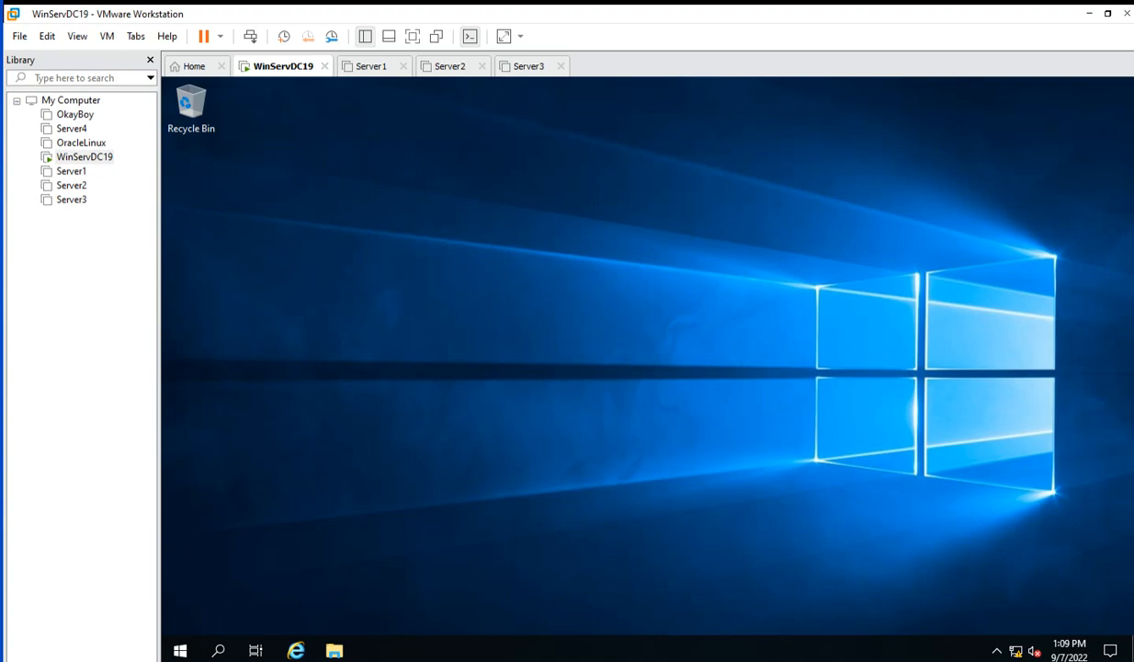
{"action": "left_click_drag", "start_coordinate": [0, 92], "coordinate": [512, 82]}
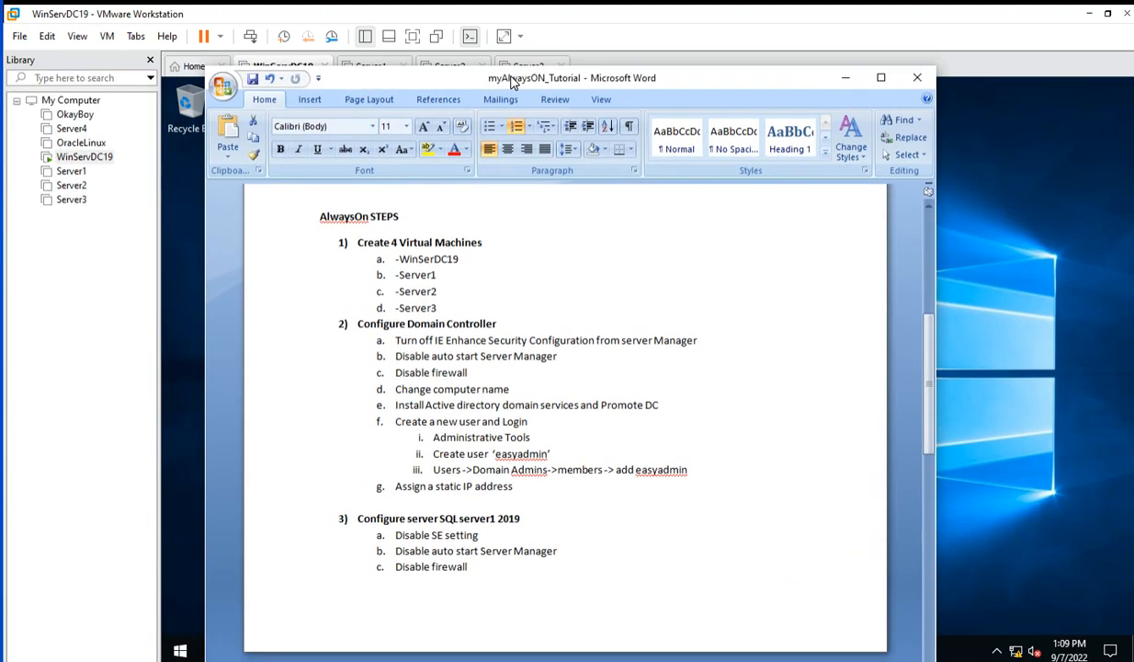
{"action": "left_click", "coordinate": [463, 386]}
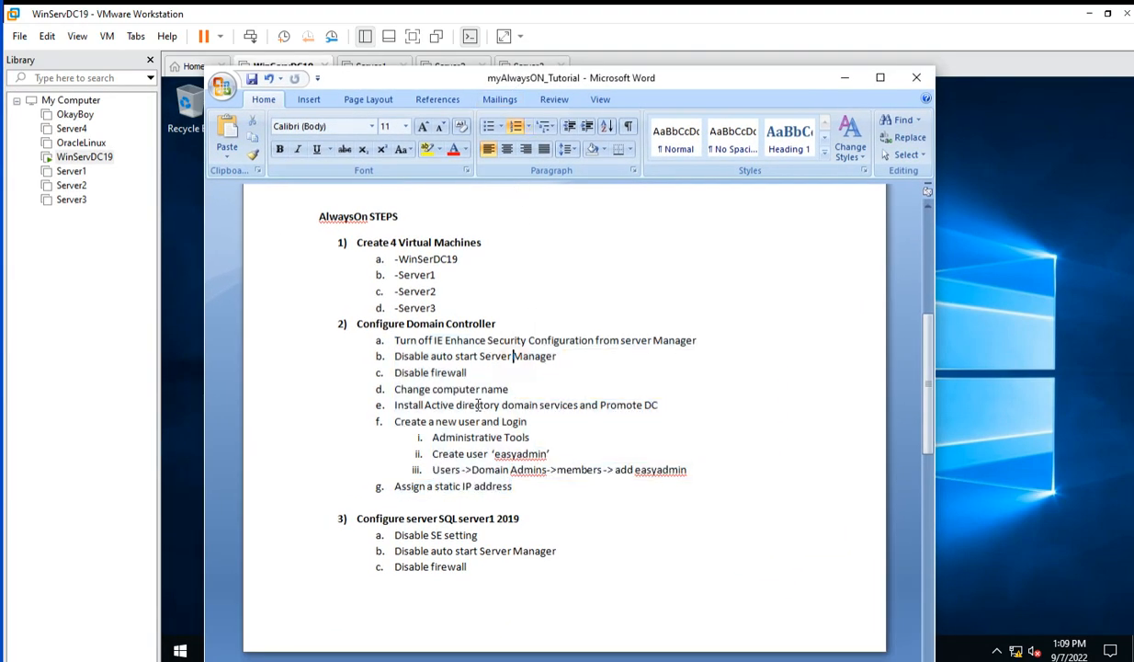
{"action": "left_click_drag", "start_coordinate": [517, 389], "coordinate": [366, 348]}
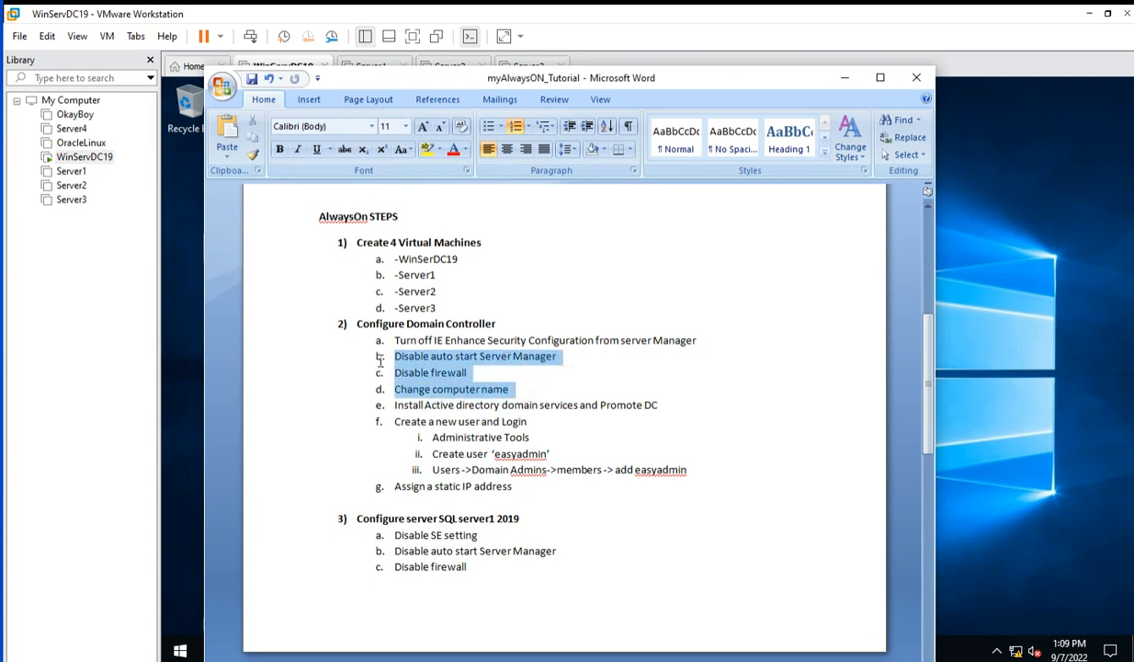
{"action": "left_click", "coordinate": [531, 421]}
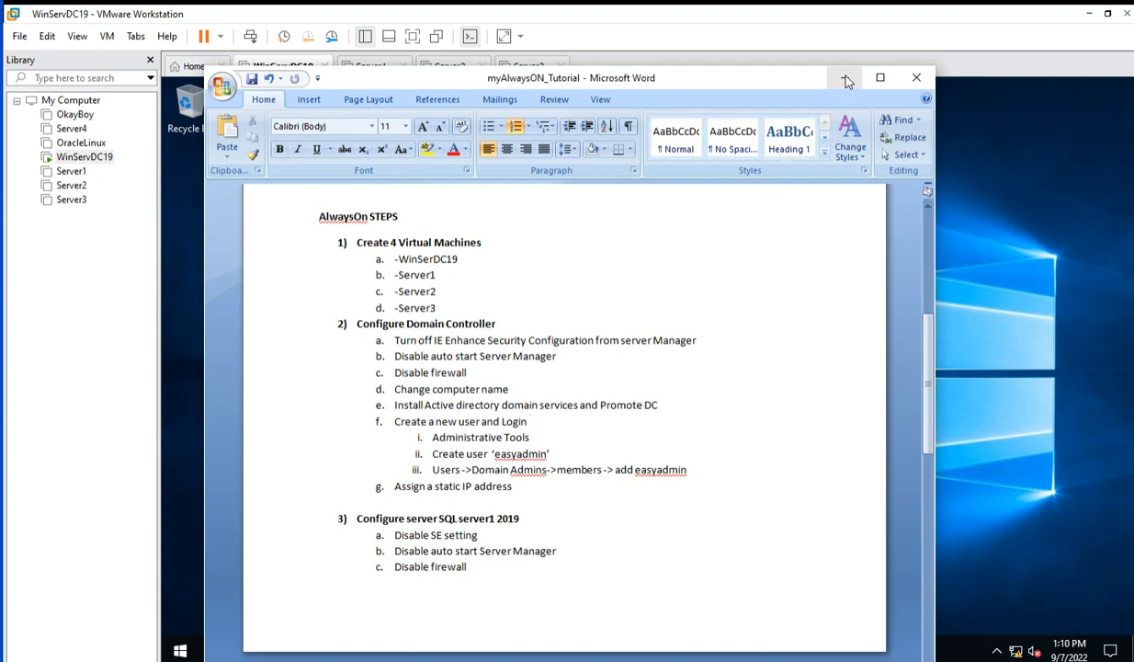
{"action": "left_click_drag", "start_coordinate": [756, 86], "coordinate": [0, 138]}
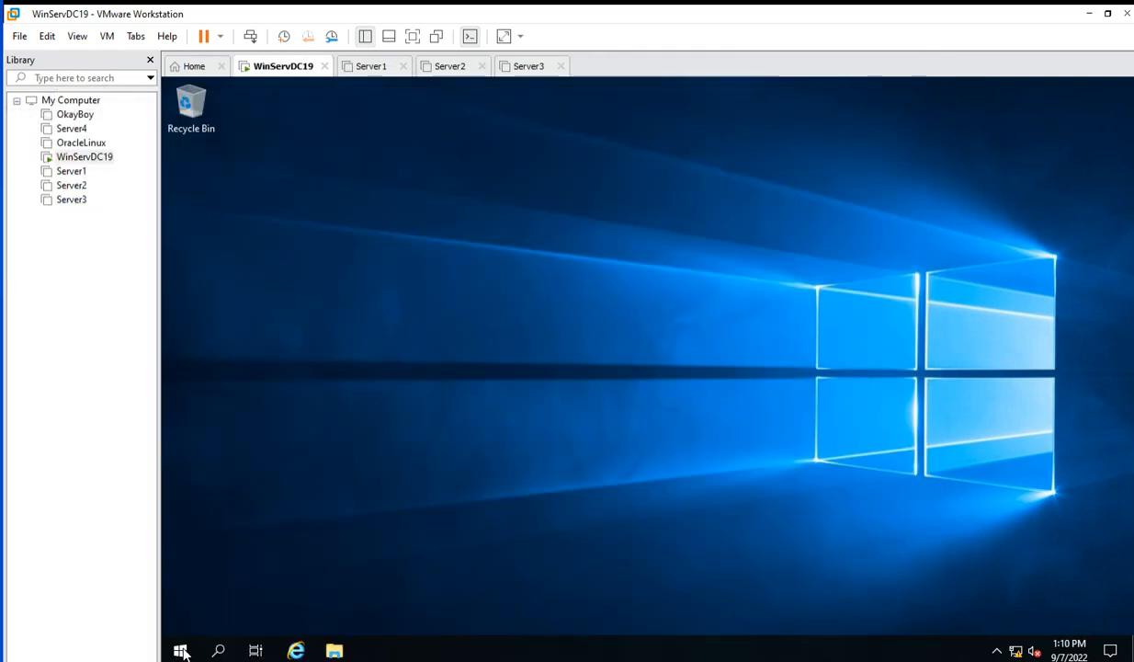
Launch Server Manager, dismiss the Windows Admin Center popup, and start Add Roles and Features.
{"action": "left_click", "coordinate": [183, 650]}
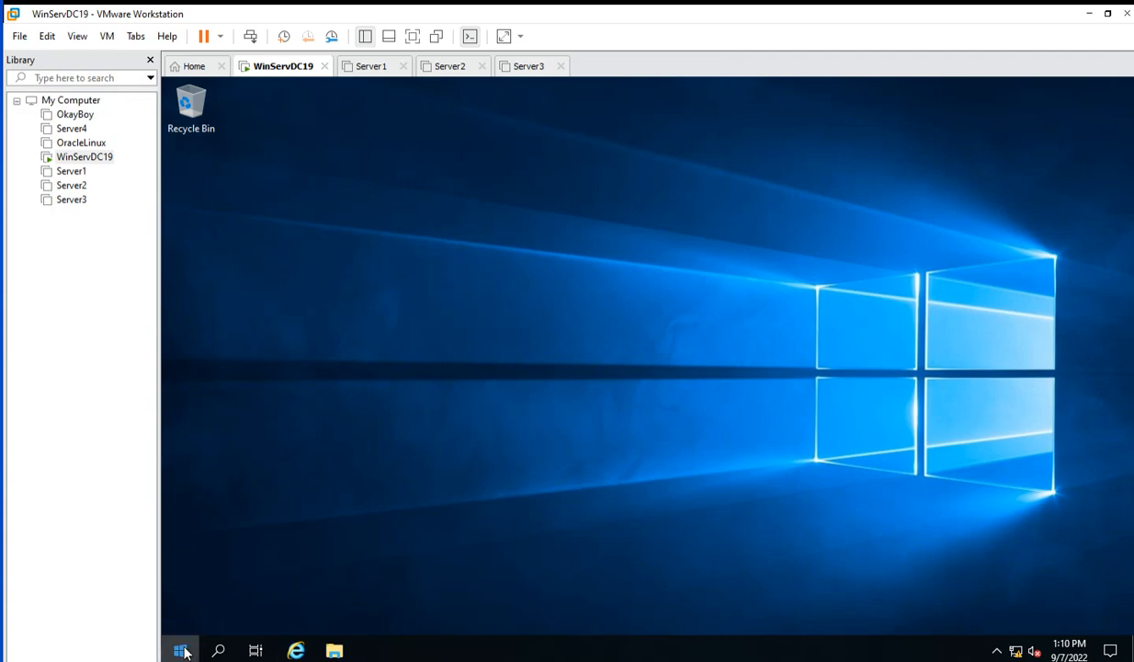
{"action": "left_click", "coordinate": [457, 244]}
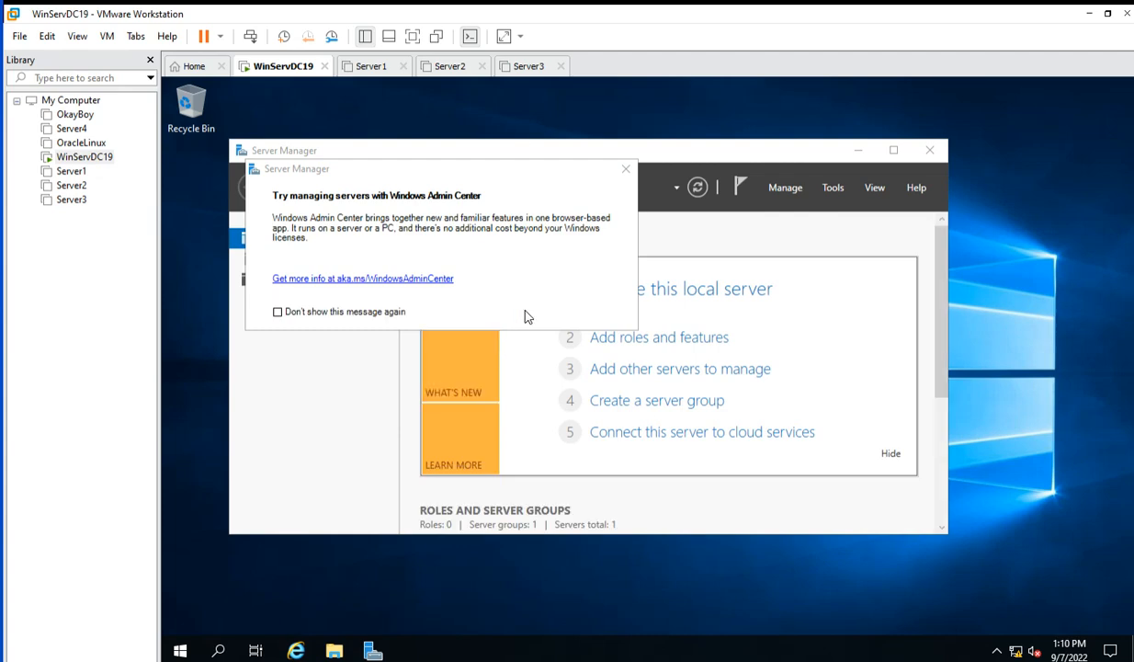
{"action": "left_click", "coordinate": [625, 171]}
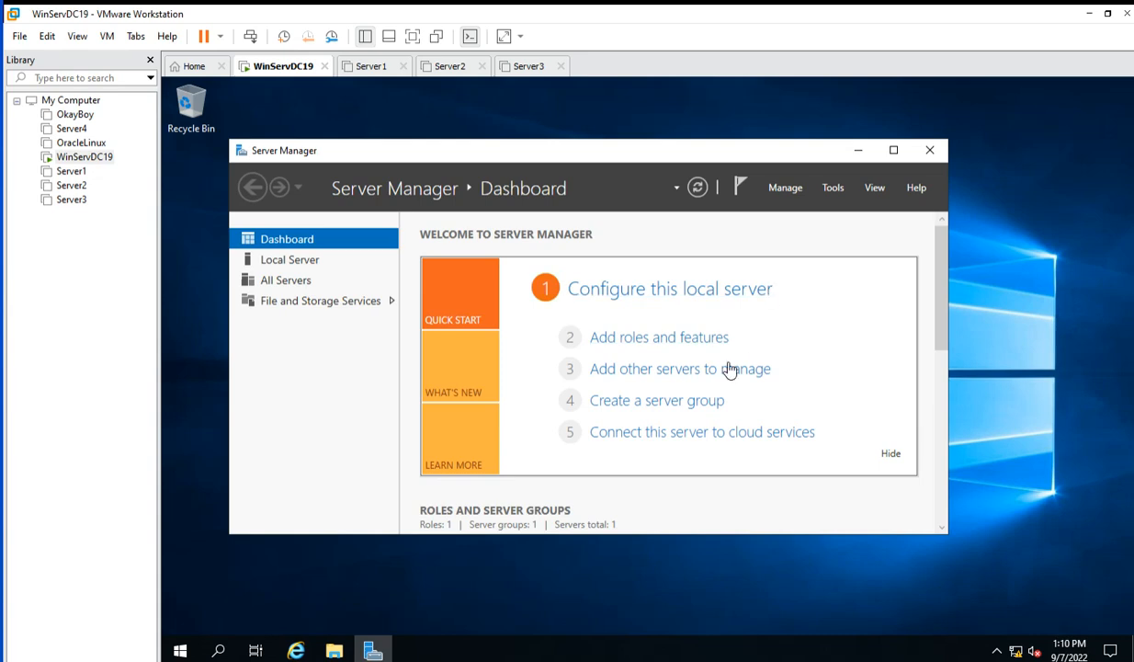
{"action": "left_click", "coordinate": [635, 340]}
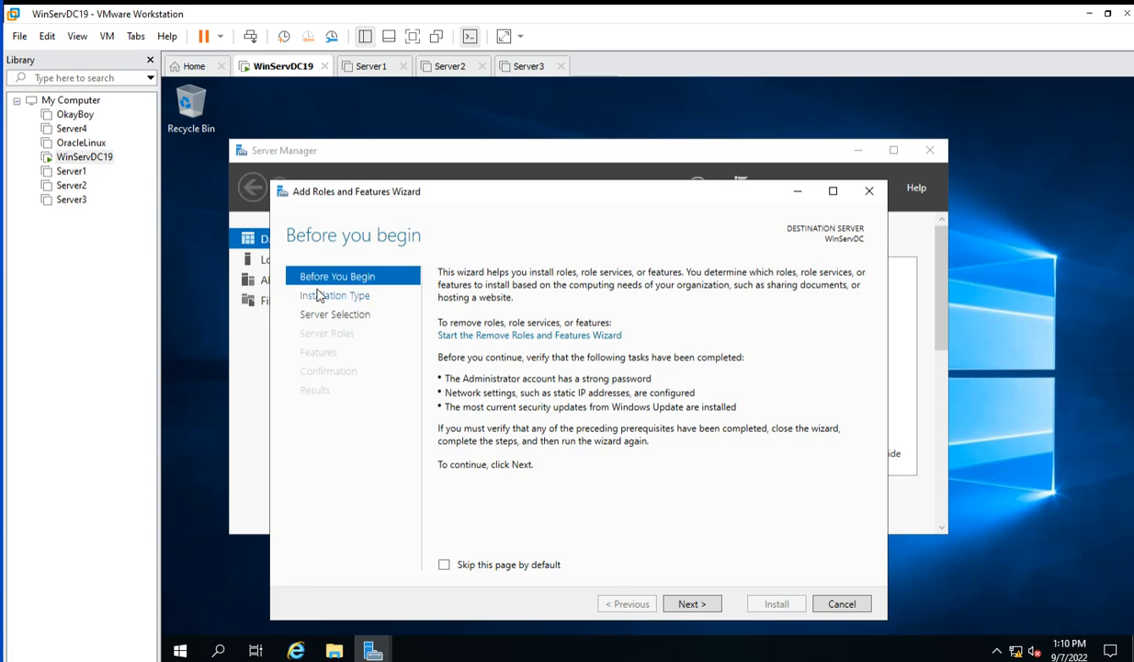
Advance the wizard using role-based installation with WinServDC as the destination server.
{"action": "left_click", "coordinate": [691, 604]}
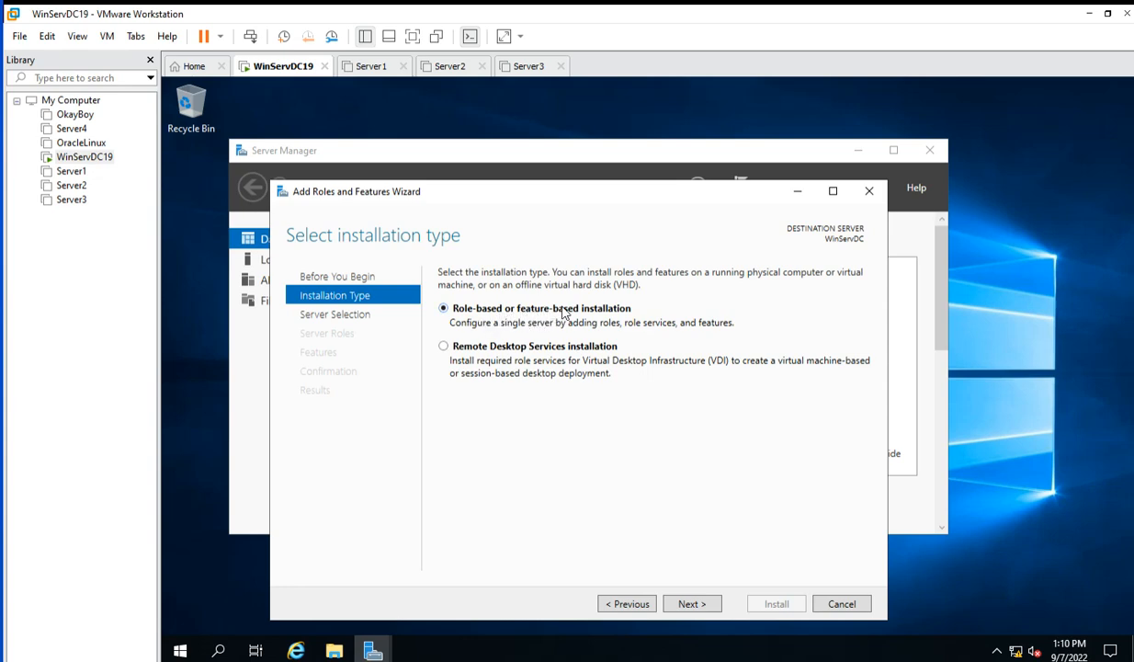
{"action": "left_click", "coordinate": [692, 604]}
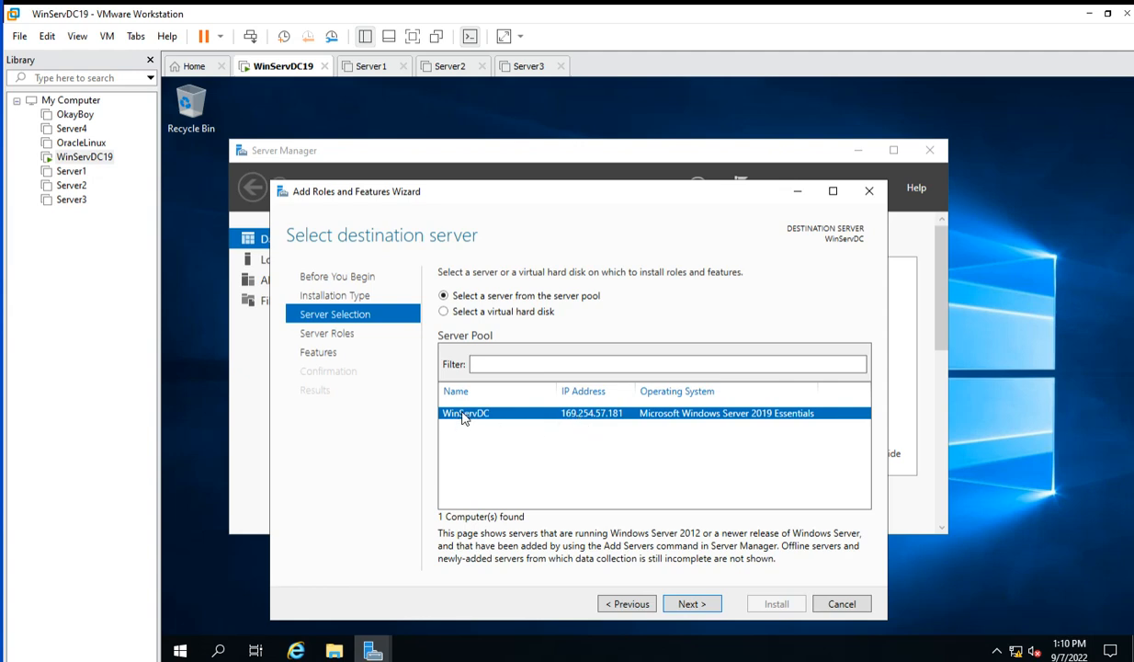
{"action": "left_click", "coordinate": [694, 605]}
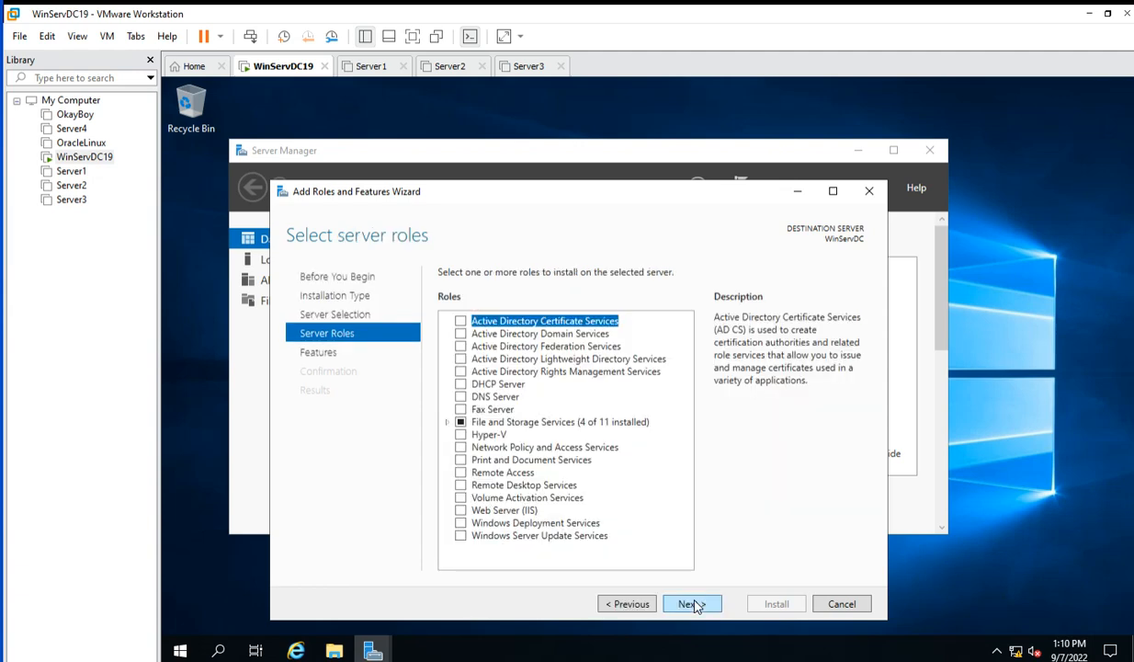
Tick Active Directory Domain Services with its required management tools, redoing it once, and advance to Select features.
{"action": "left_click", "coordinate": [461, 335]}
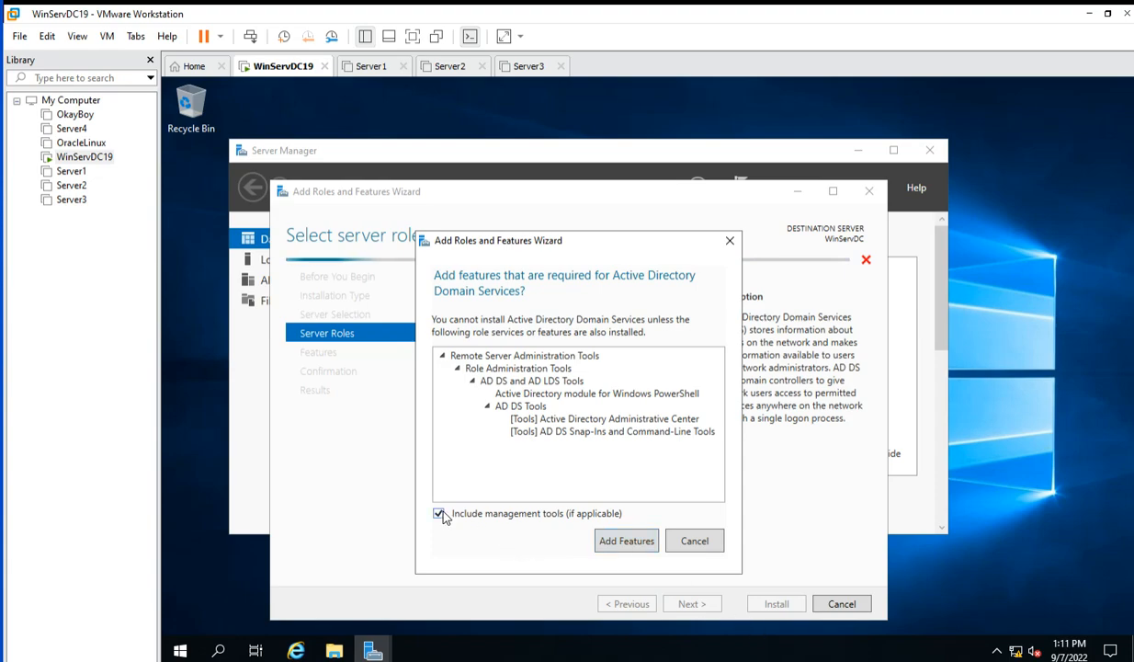
{"action": "left_click", "coordinate": [690, 550]}
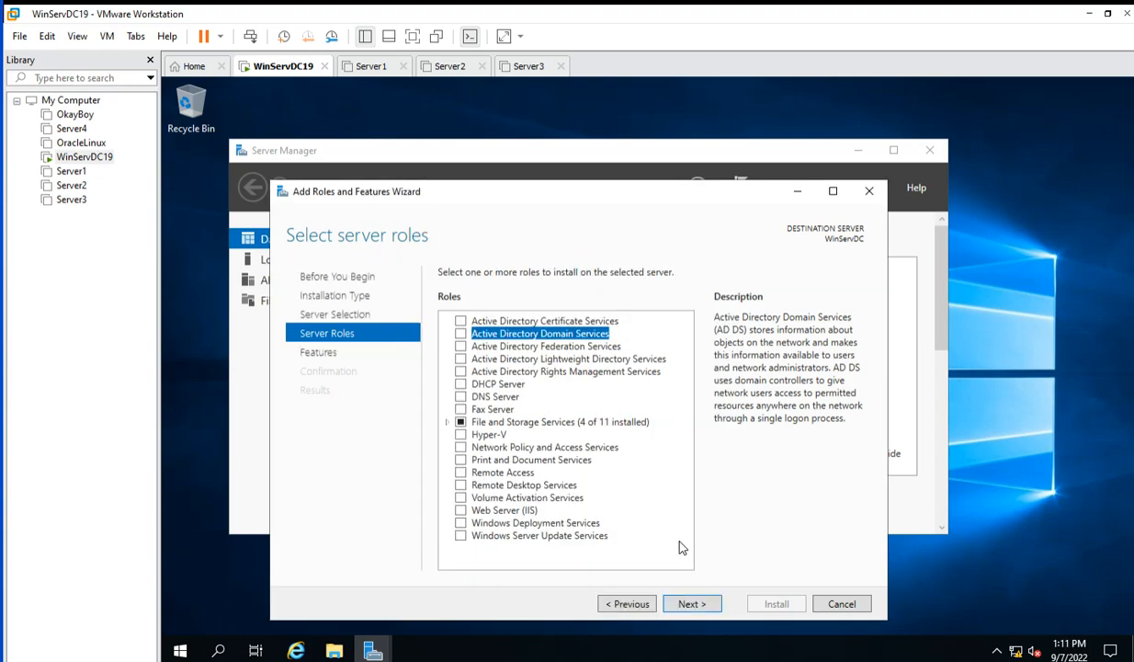
{"action": "left_click", "coordinate": [696, 606]}
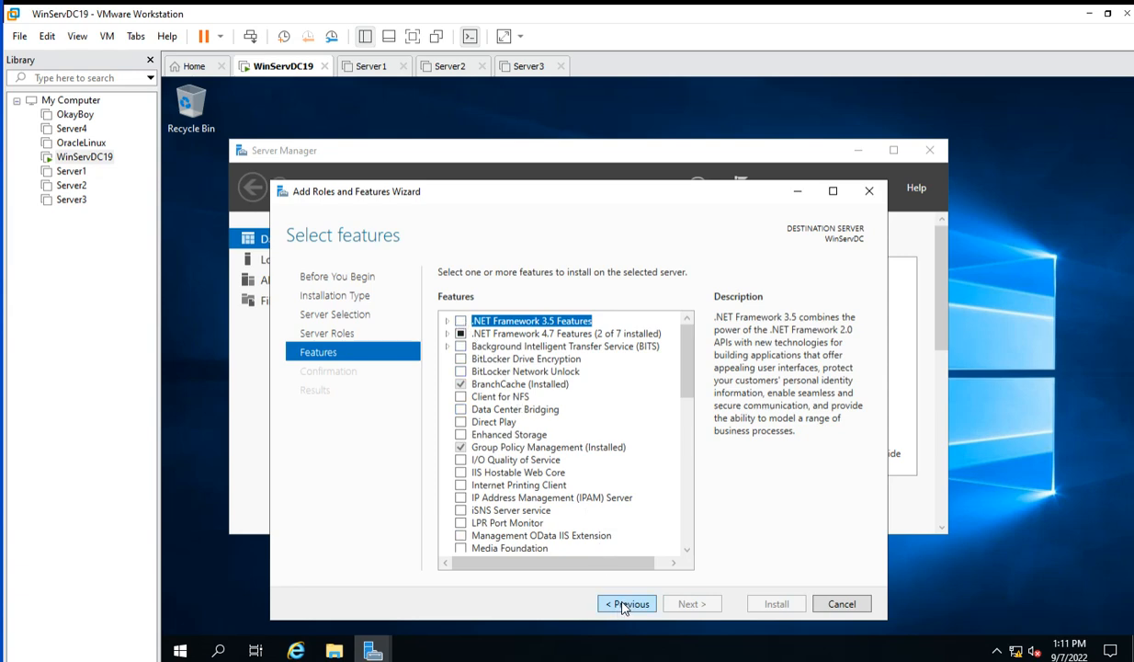
{"action": "left_click", "coordinate": [616, 608]}
{"action": "left_click", "coordinate": [460, 334]}
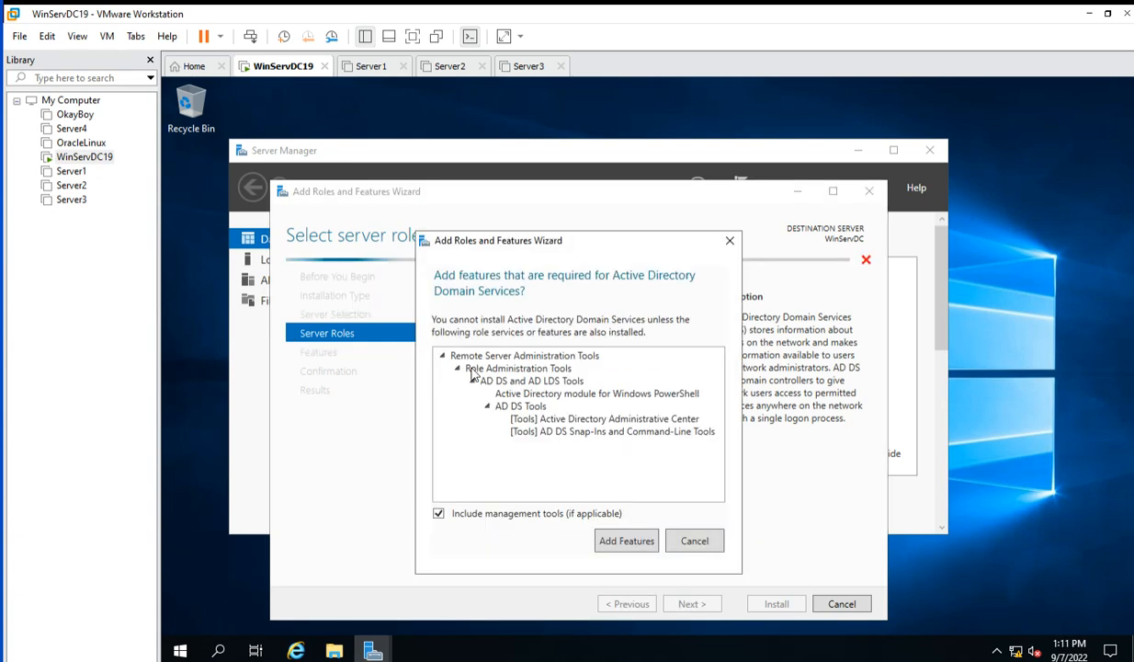
{"action": "left_click", "coordinate": [626, 541]}
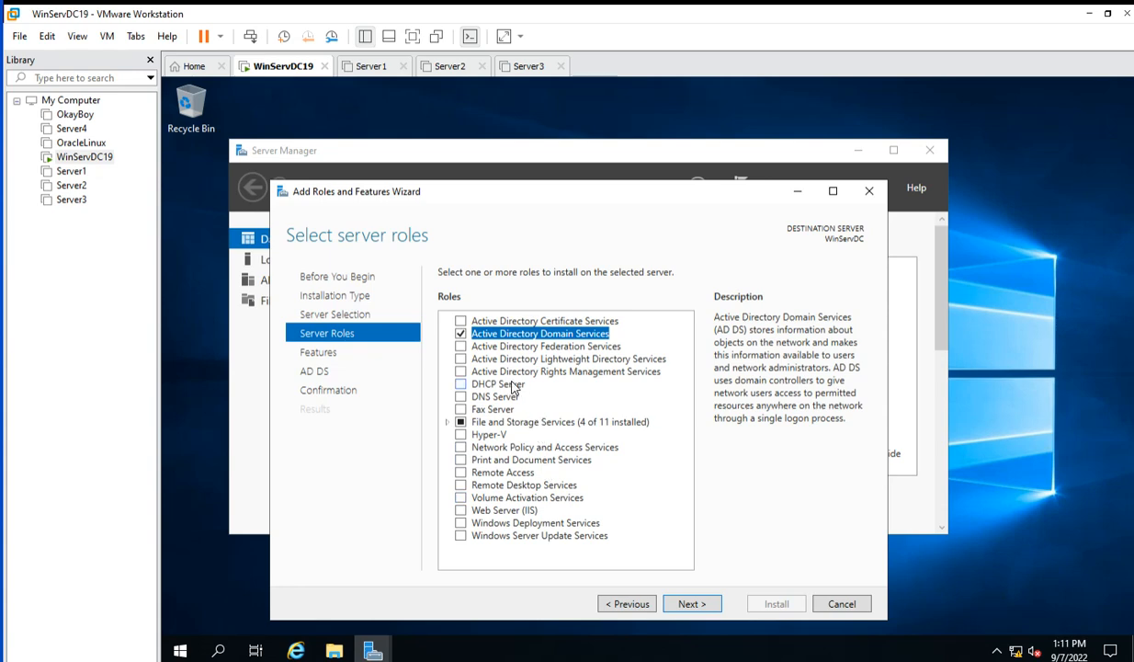
{"action": "left_click", "coordinate": [699, 606]}
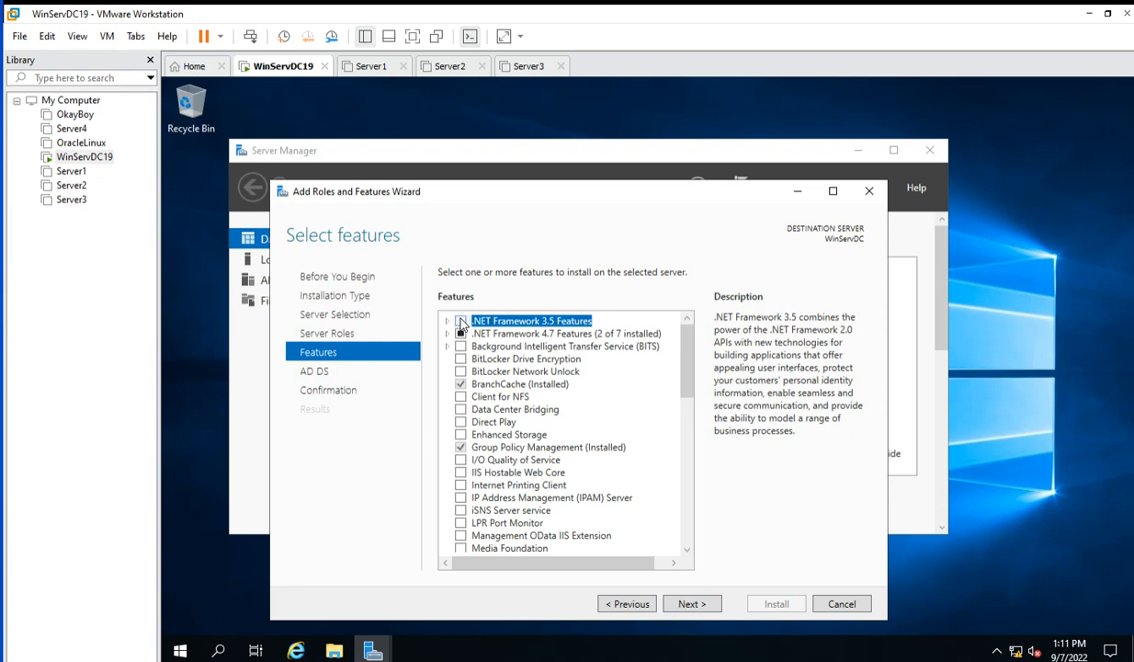
Include .NET Framework 3.5 Features and continue past the AD DS page to Confirm installation selections.
{"action": "left_click", "coordinate": [447, 321]}
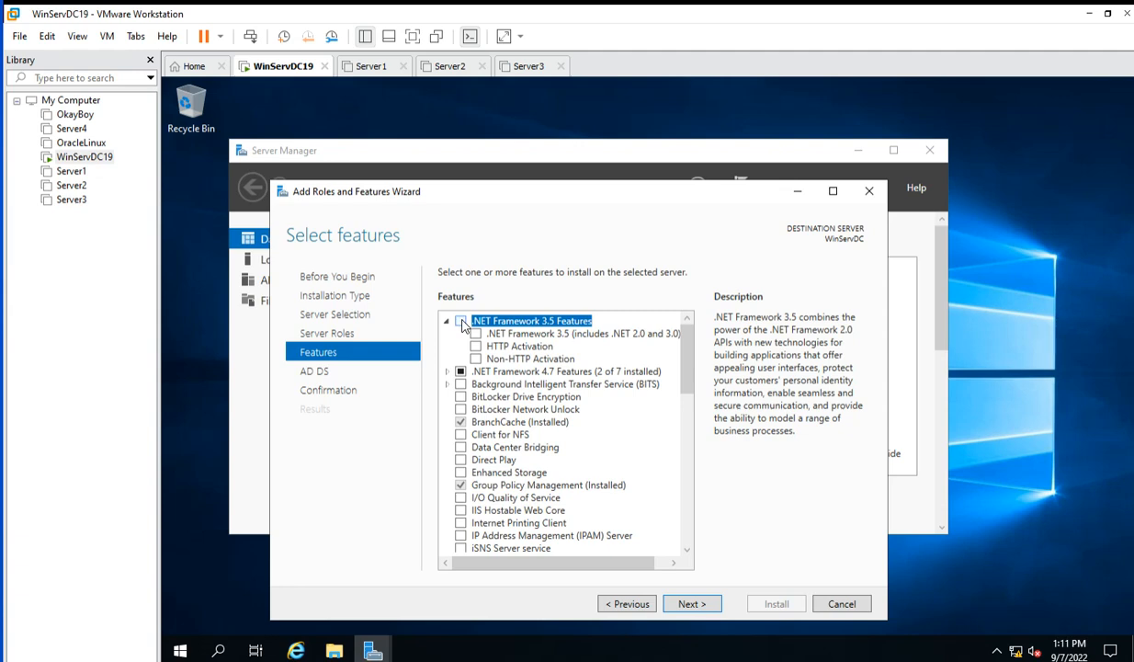
{"action": "left_click", "coordinate": [462, 322]}
{"action": "scroll", "coordinate": [543, 402], "scroll_direction": "down", "scroll_amount": 2}
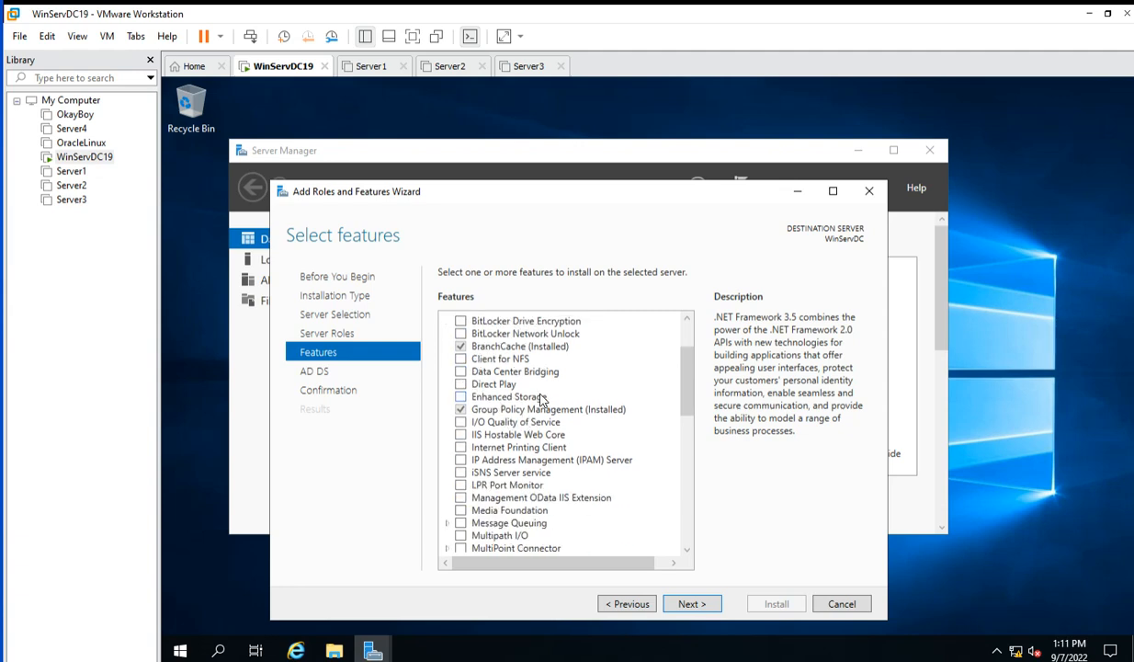
{"action": "scroll", "coordinate": [543, 402], "scroll_direction": "down", "scroll_amount": 1}
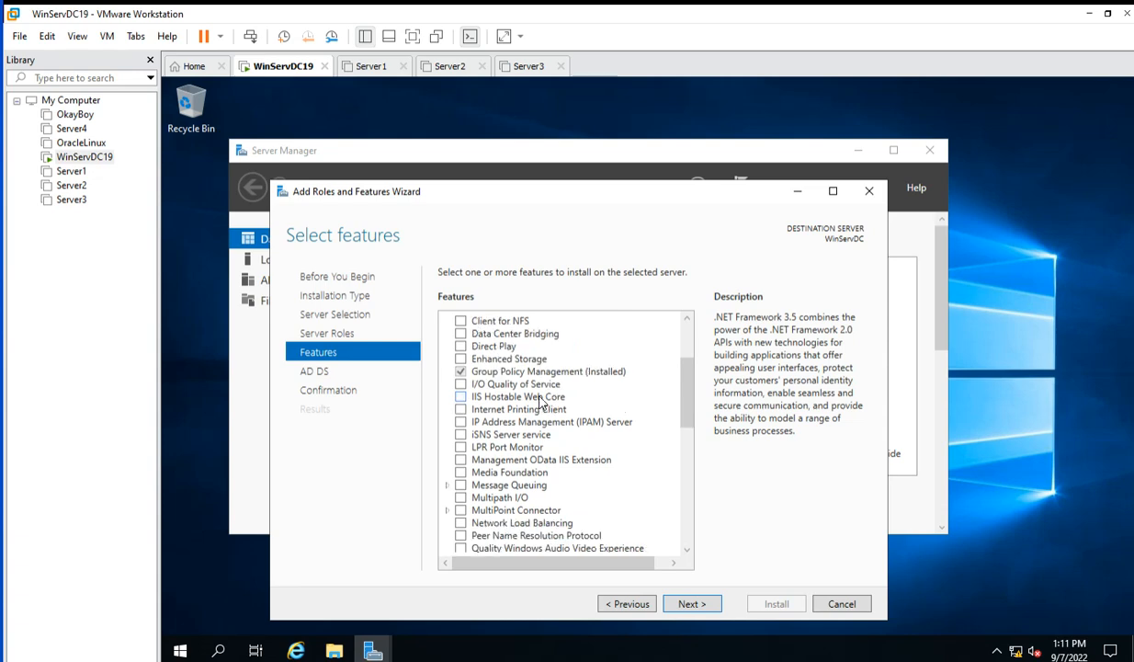
{"action": "scroll", "coordinate": [541, 402], "scroll_direction": "up", "scroll_amount": 2}
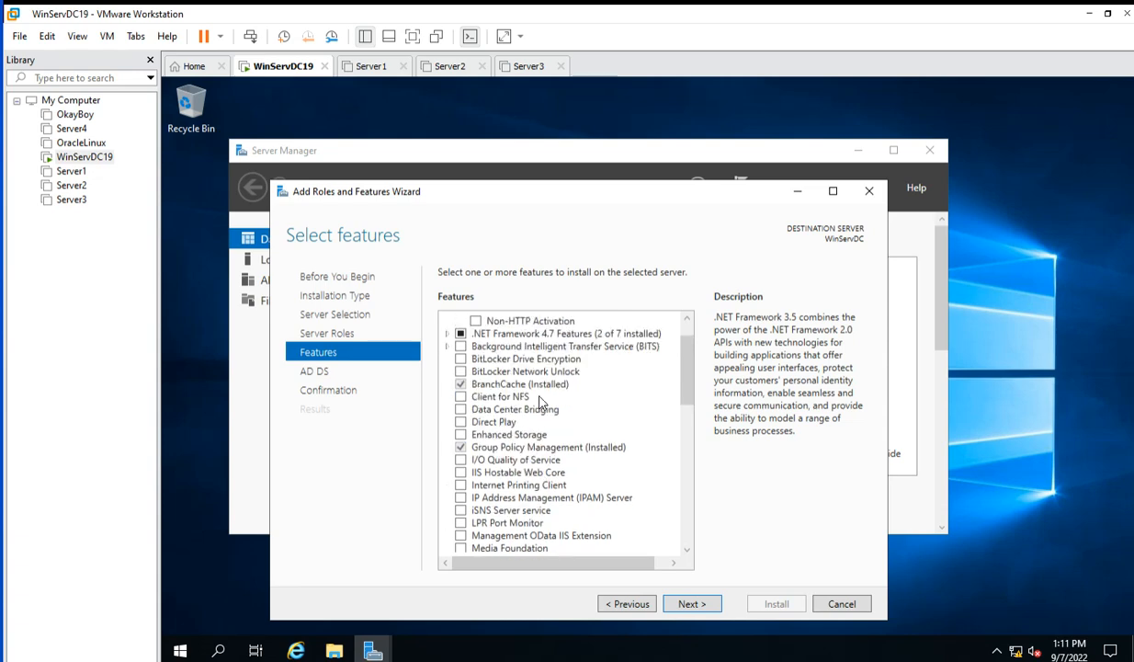
{"action": "left_click", "coordinate": [688, 606]}
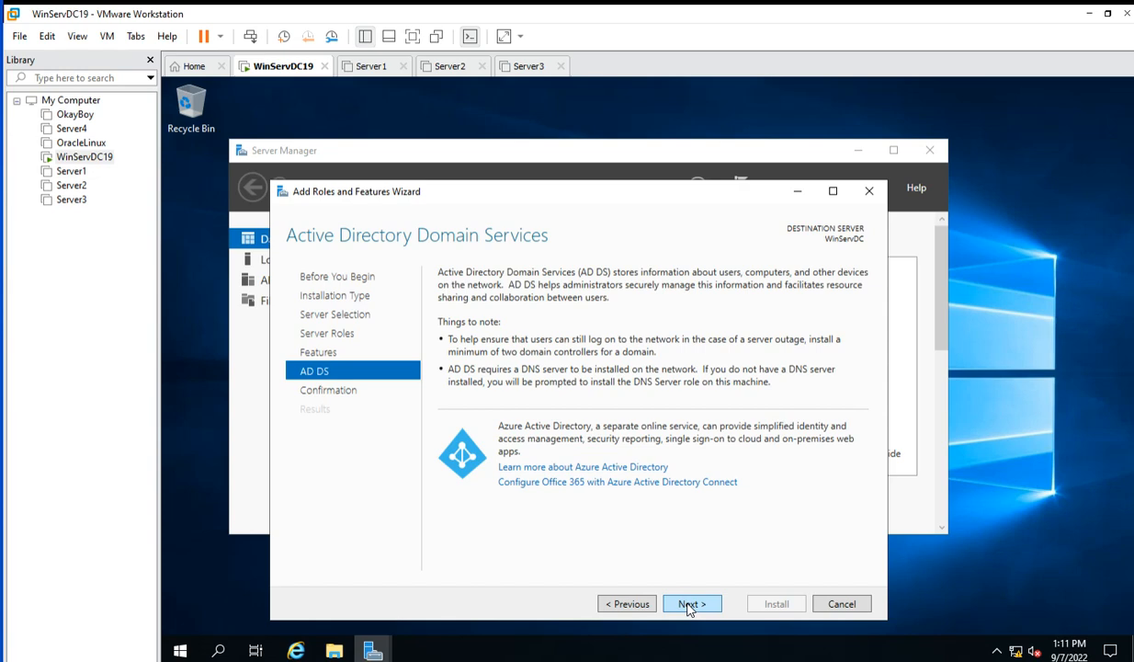
{"action": "left_click", "coordinate": [688, 604]}
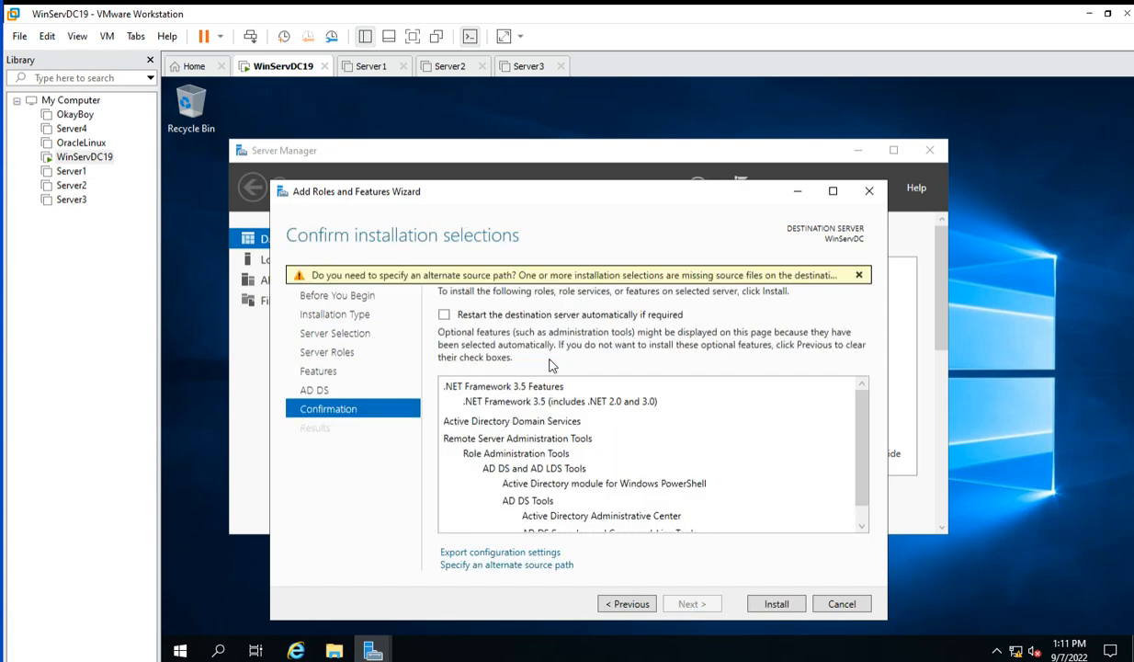
Allow automatic restart if required and start installing AD DS and .NET Framework 3.5.
{"action": "left_click", "coordinate": [444, 315]}
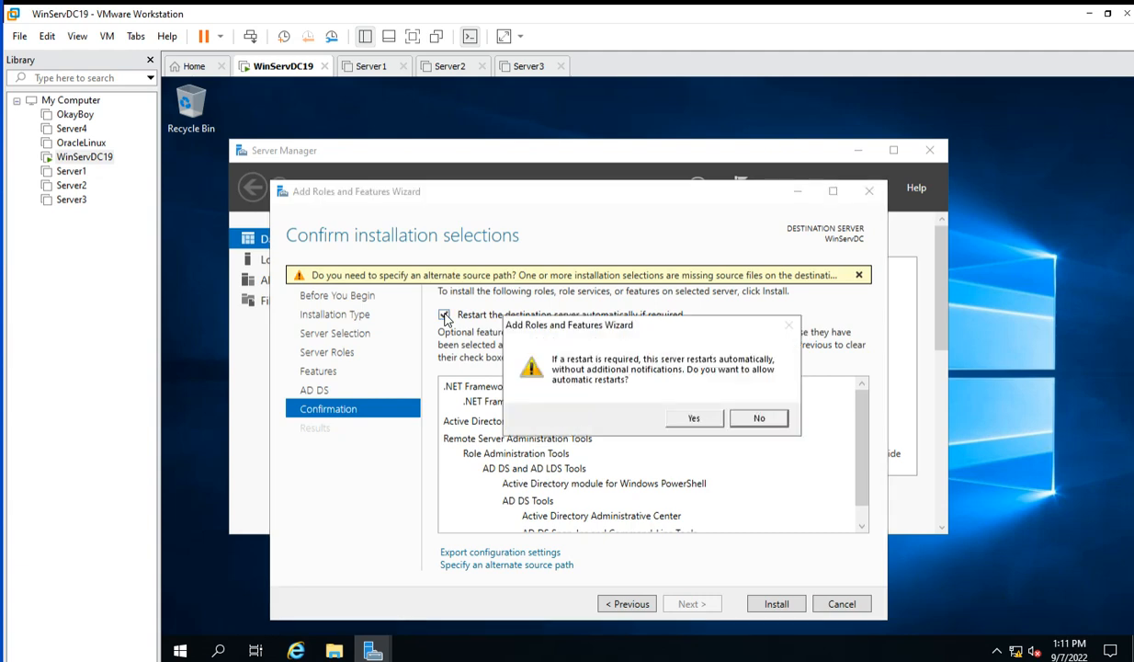
{"action": "left_click", "coordinate": [694, 420]}
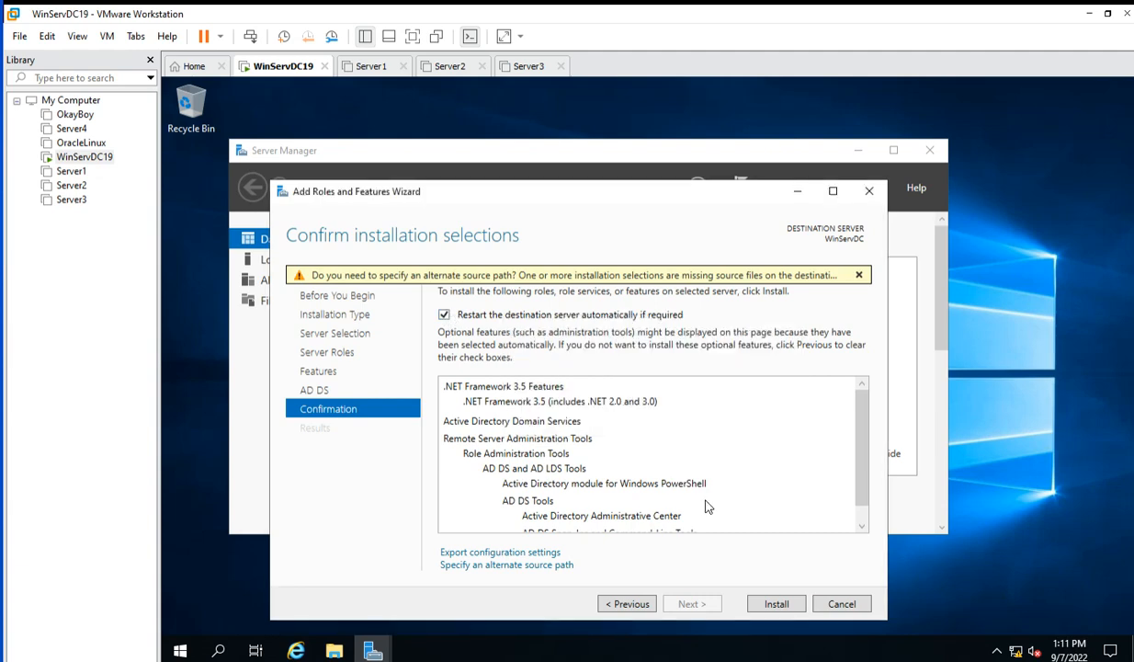
{"action": "left_click", "coordinate": [776, 604]}
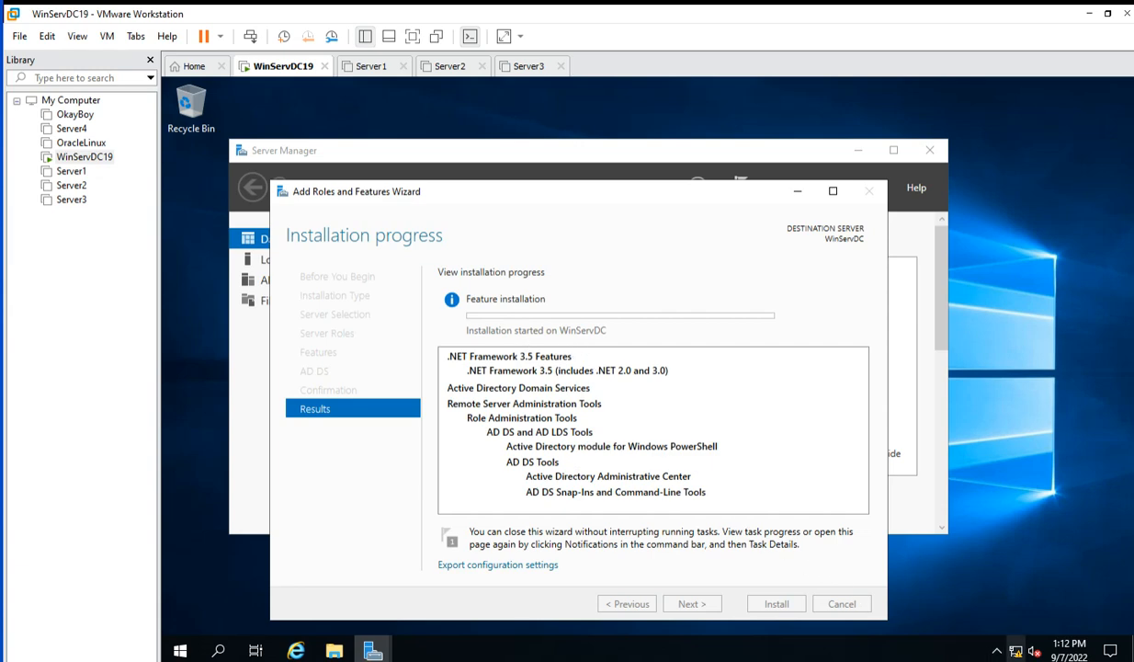
Wait for the AD DS and .NET Framework 3.5 installation to complete on WinServDC.
{"action": "mouse_move", "coordinate": [1016, 651]}
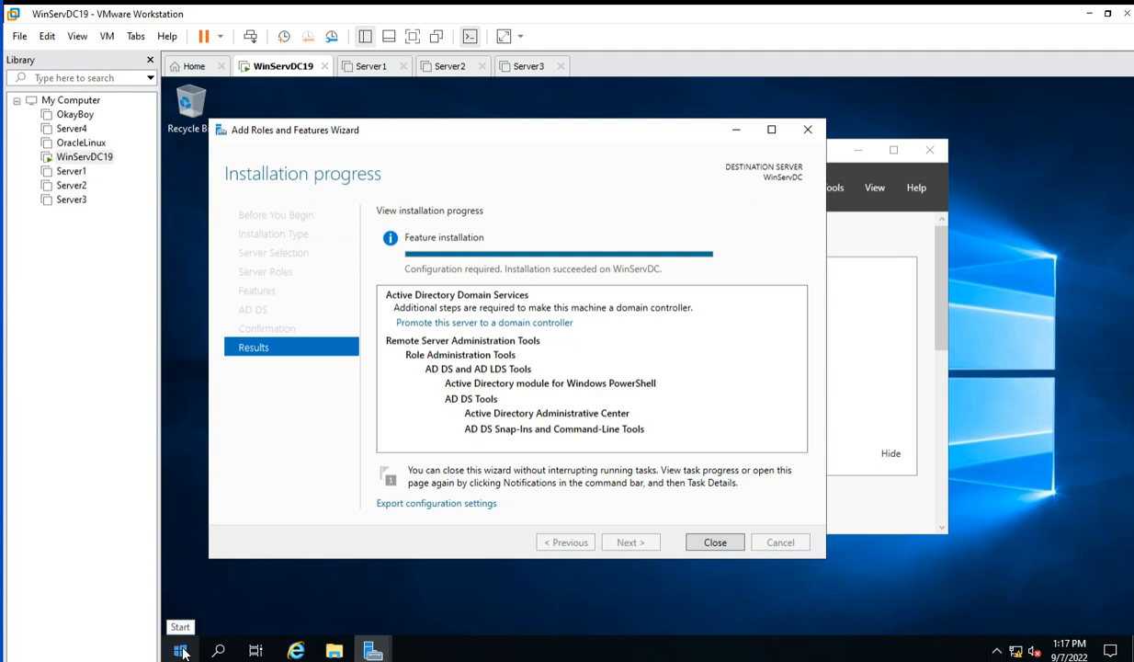
Bring the Server Manager window to the front using the taskbar previews and jump list.
{"action": "left_click", "coordinate": [373, 652]}
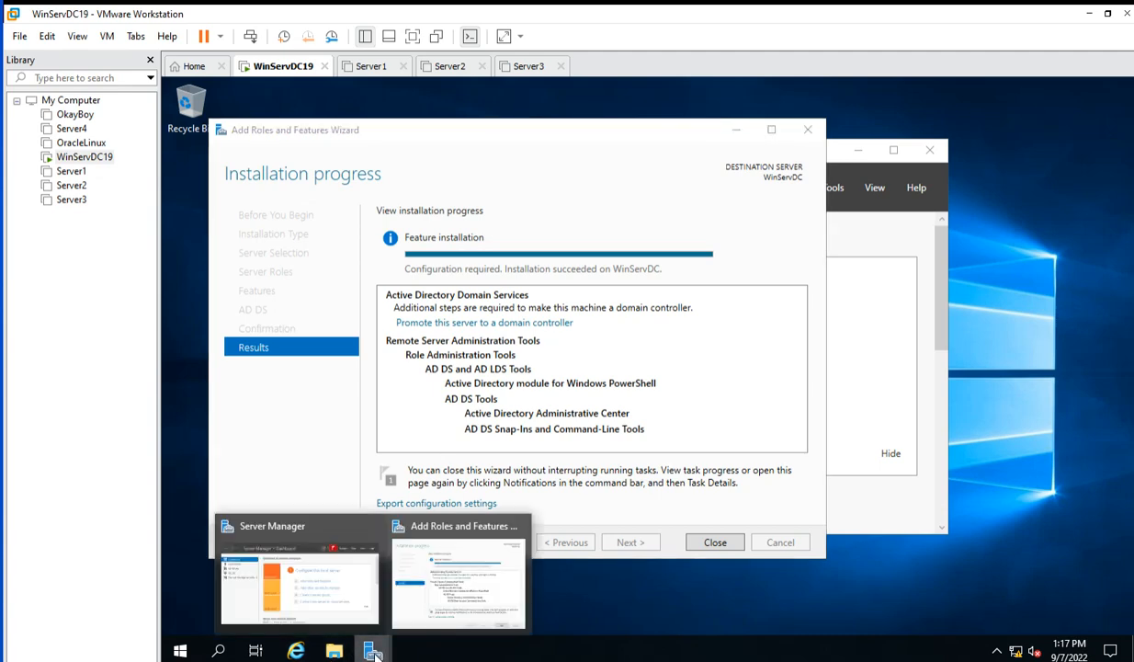
{"action": "left_click", "coordinate": [319, 588]}
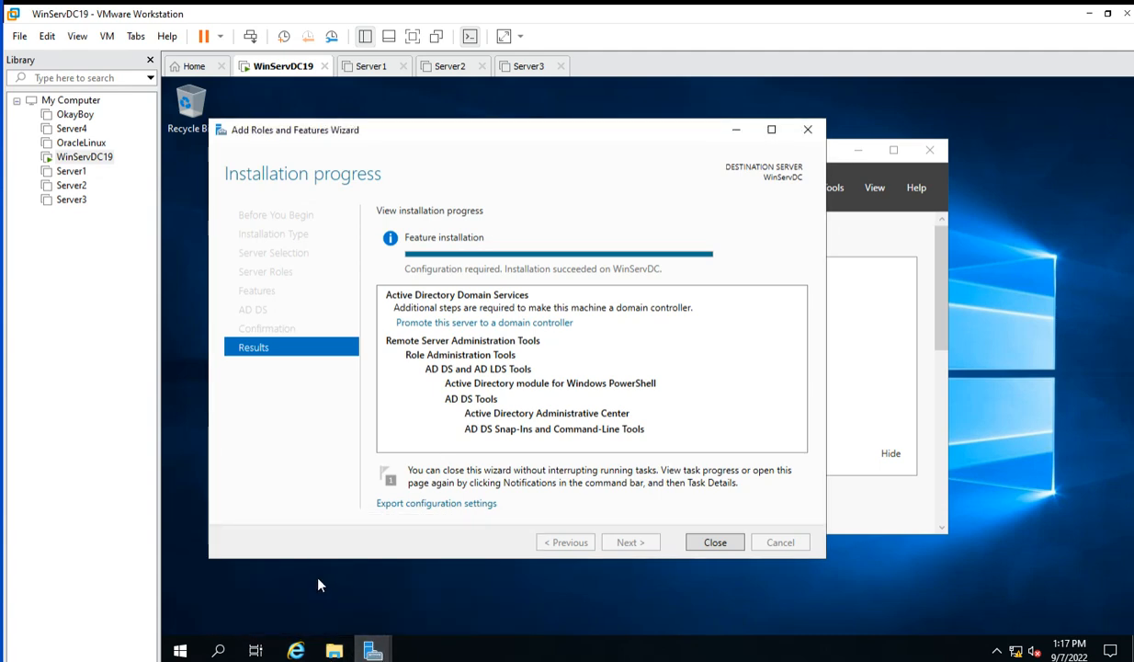
{"action": "left_click", "coordinate": [371, 649]}
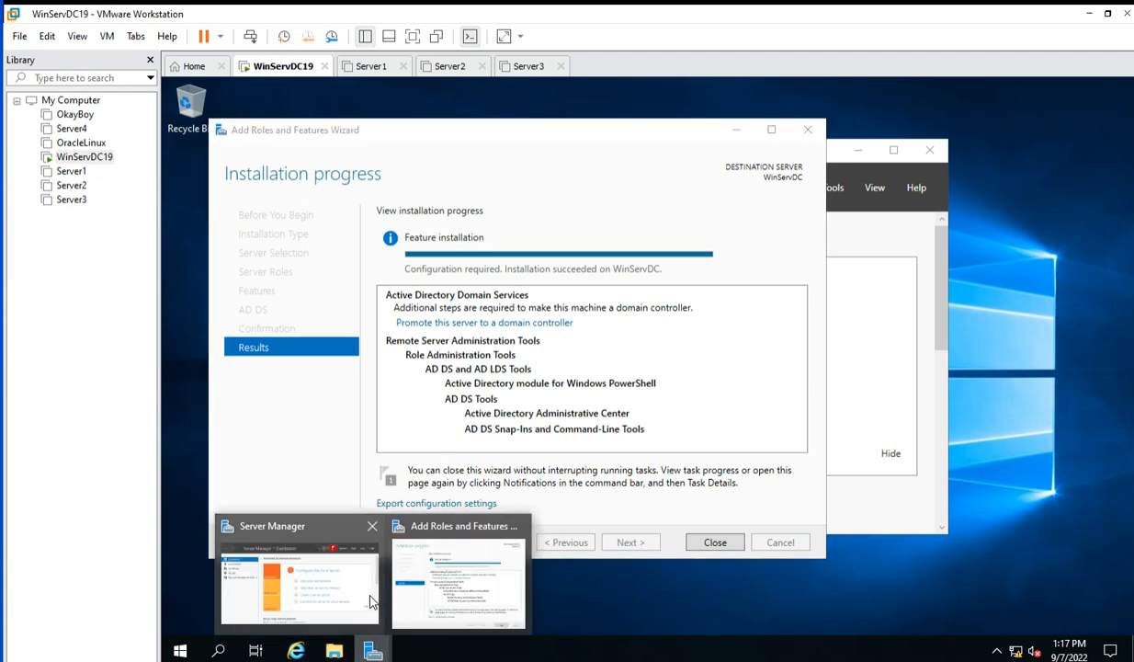
{"action": "left_click", "coordinate": [305, 561]}
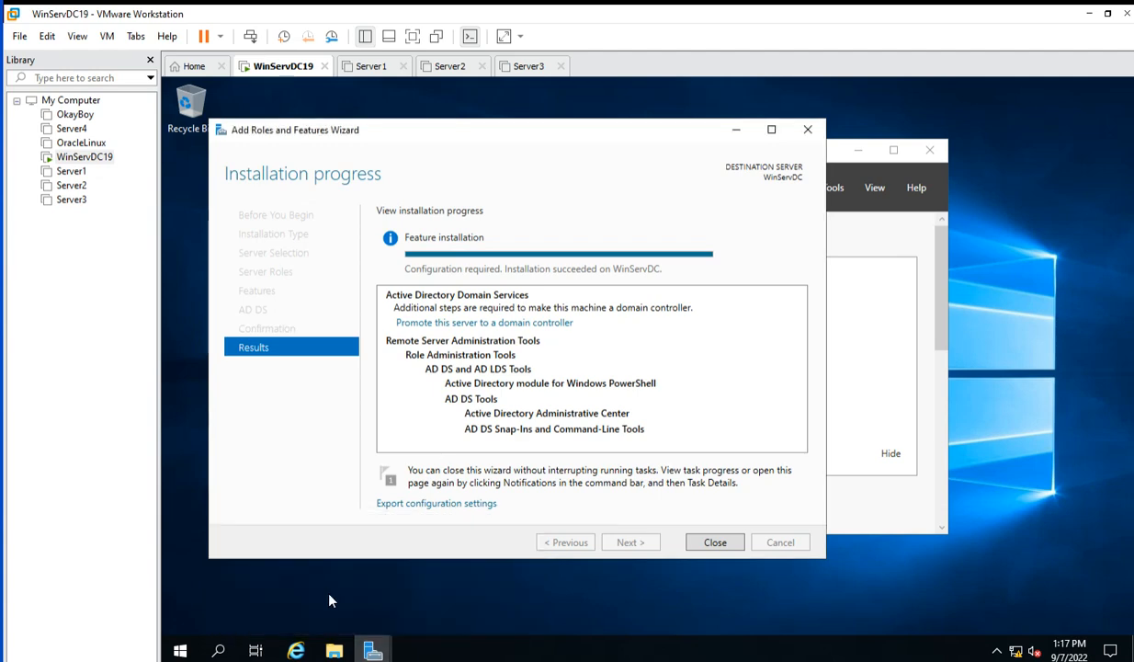
{"action": "right_click", "coordinate": [372, 650]}
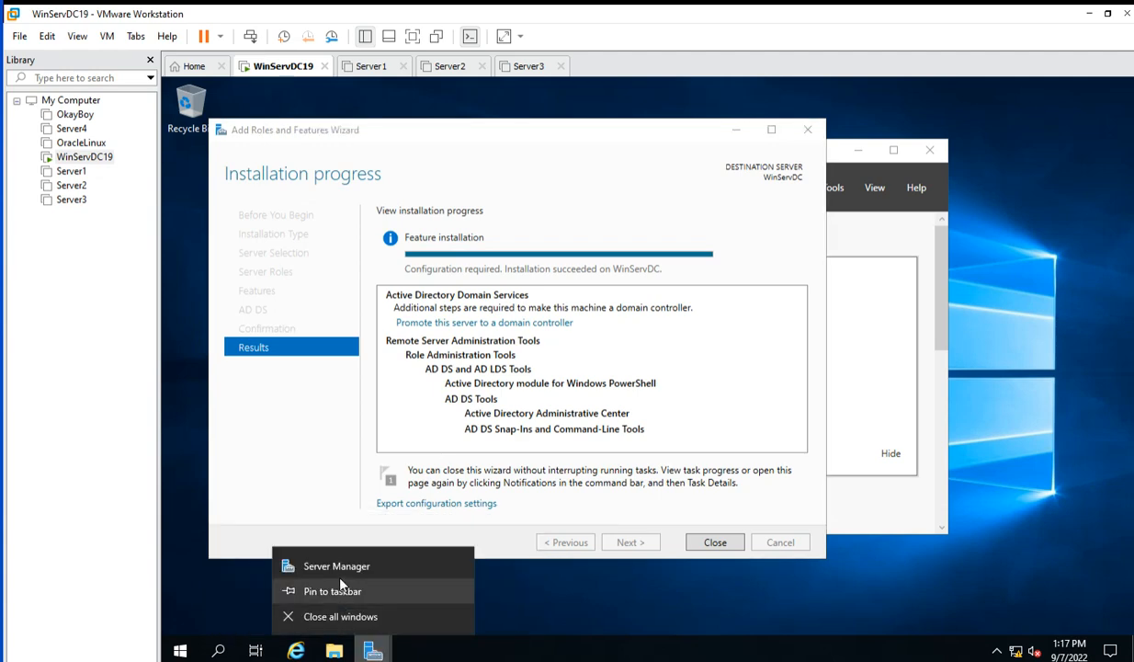
{"action": "left_click", "coordinate": [342, 572]}
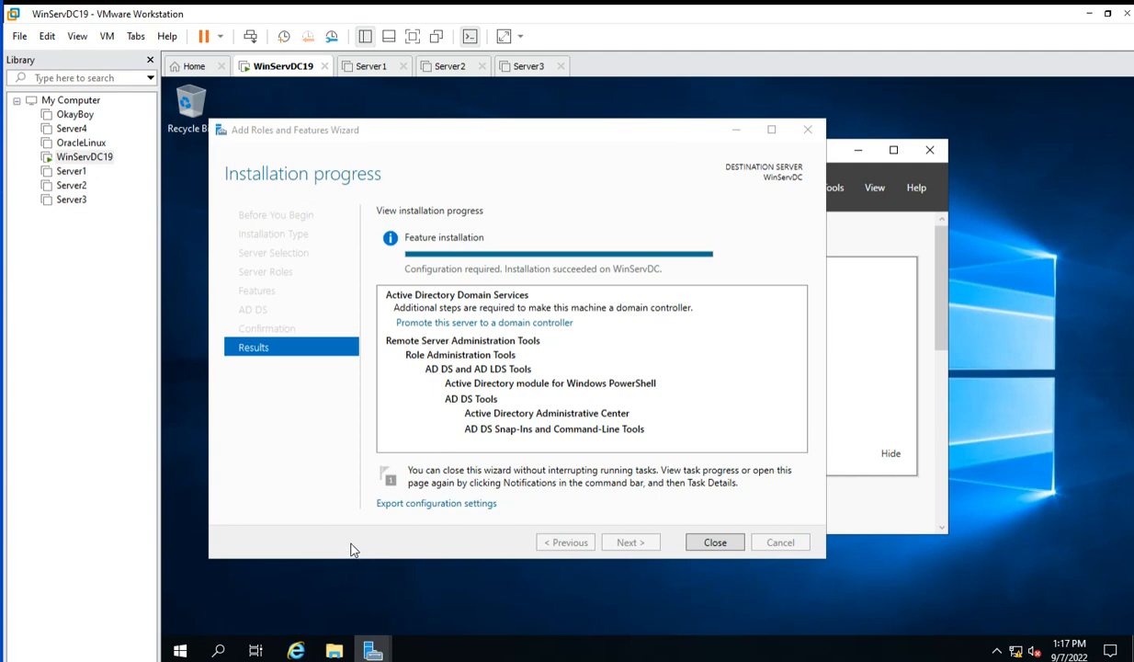
{"action": "left_click", "coordinate": [375, 649]}
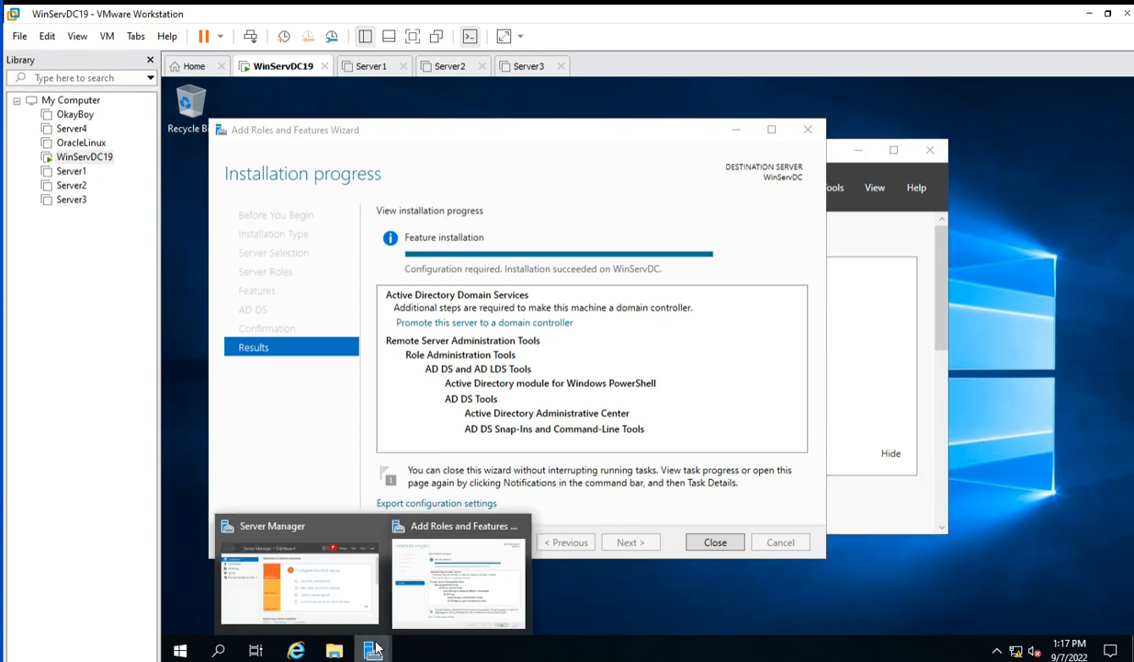
{"action": "right_click", "coordinate": [313, 603]}
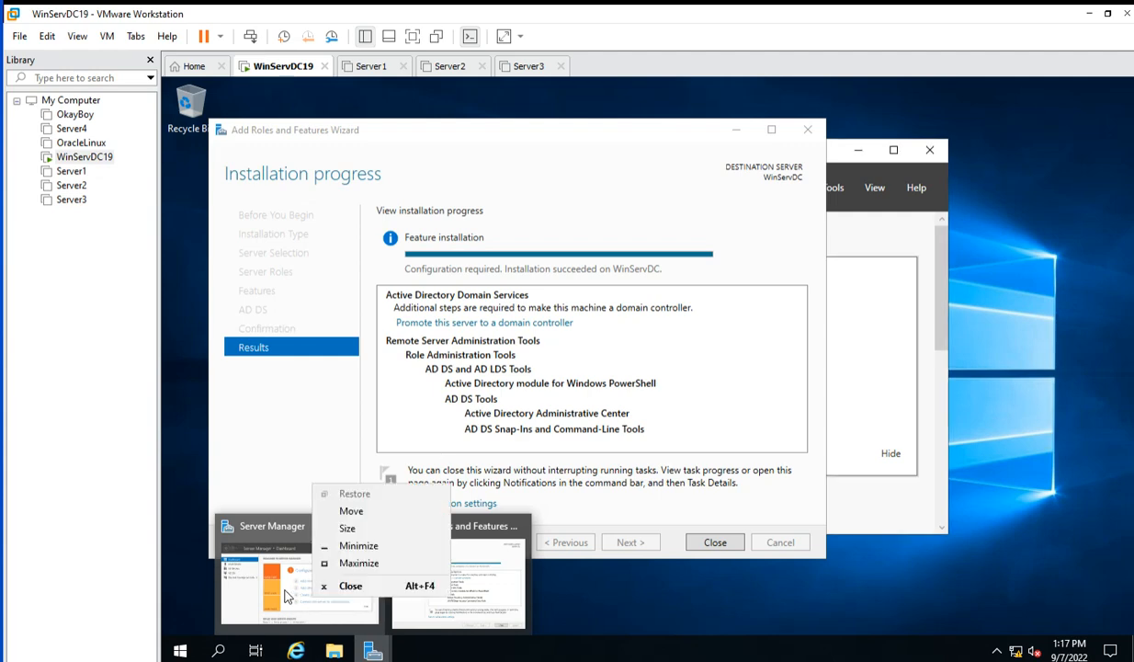
{"action": "left_click", "coordinate": [285, 596]}
{"action": "left_click", "coordinate": [869, 307]}
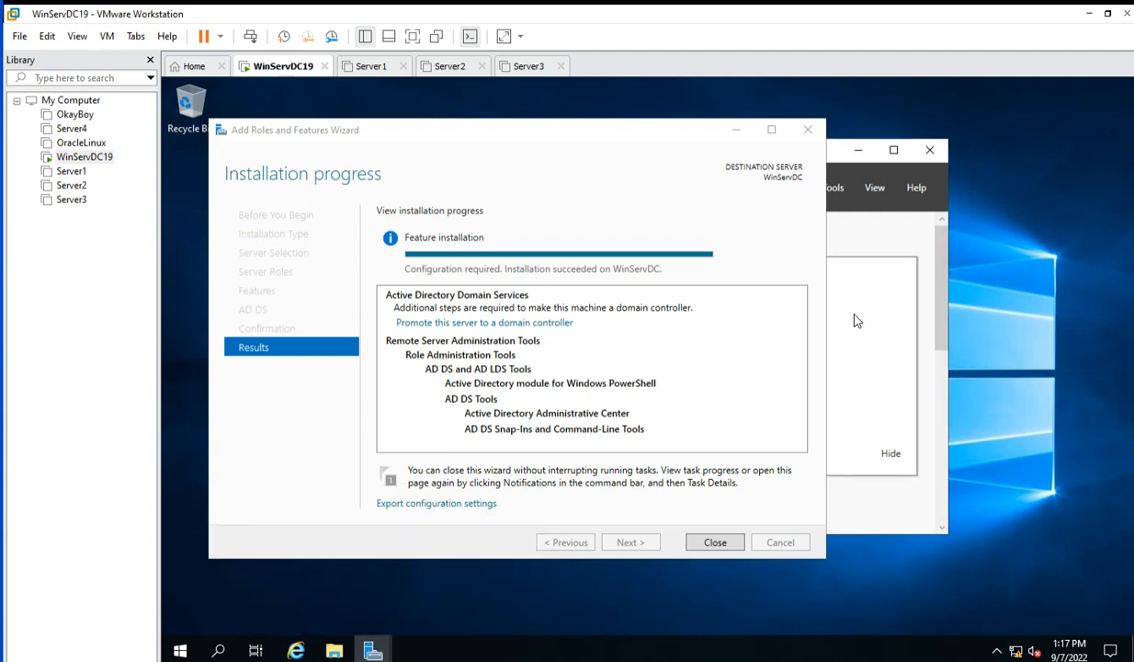
Reposition Server Manager higher on the desktop and minimise the installation wizard.
{"action": "left_click_drag", "start_coordinate": [843, 158], "coordinate": [778, 243]}
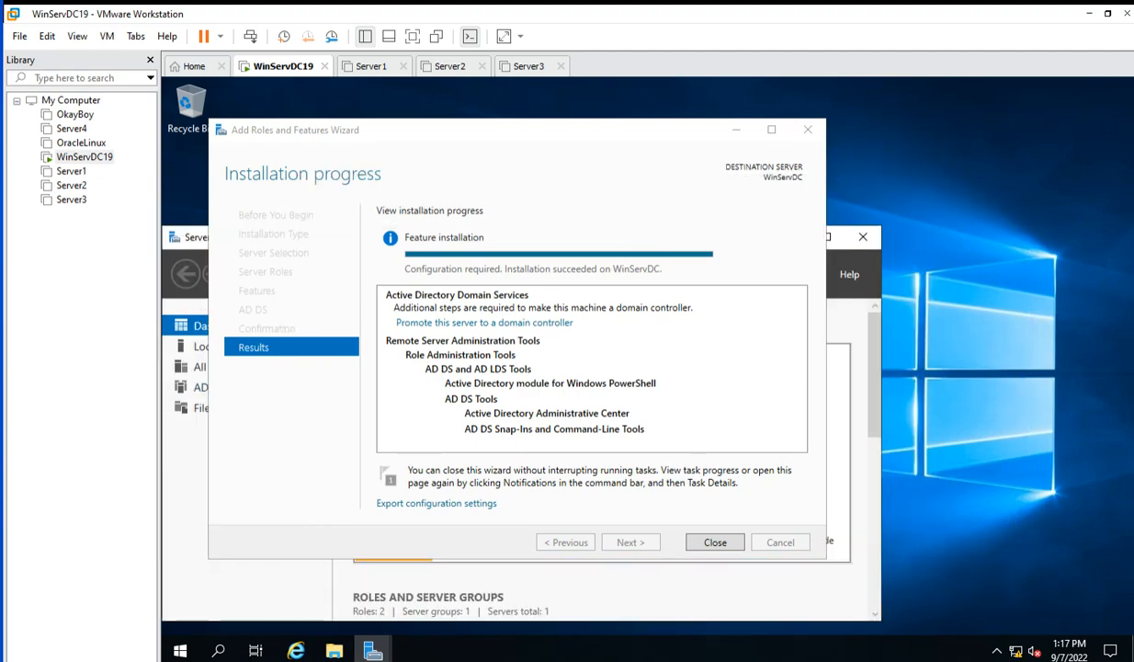
{"action": "left_click_drag", "start_coordinate": [183, 237], "coordinate": [495, 240]}
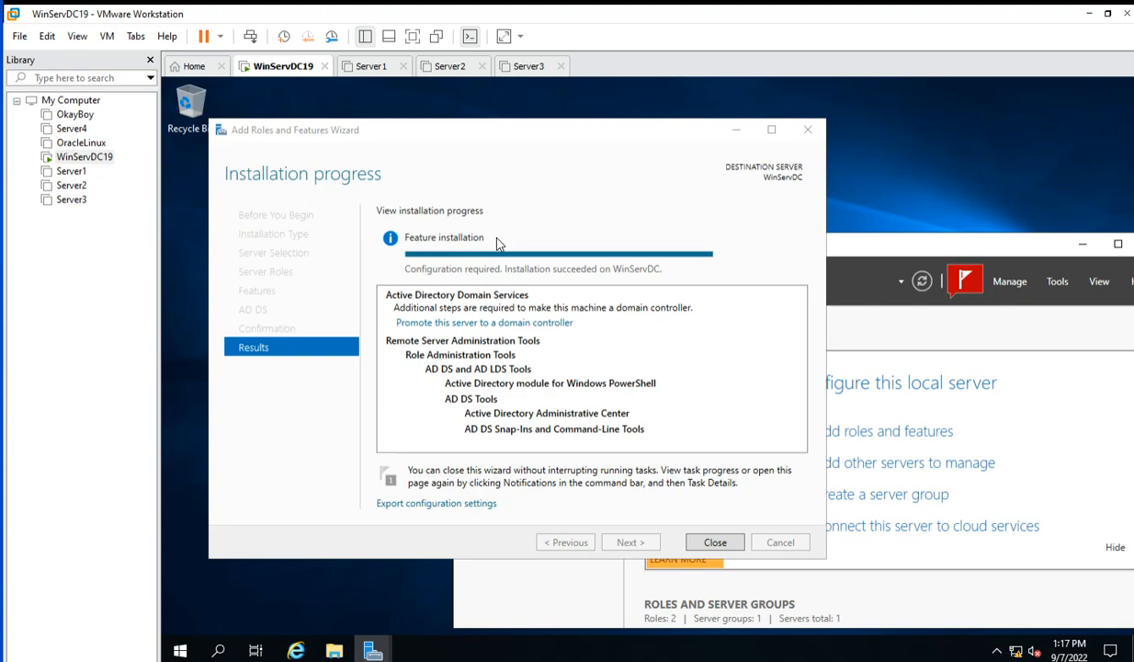
{"action": "left_click", "coordinate": [735, 130]}
{"action": "left_click_drag", "start_coordinate": [801, 255], "coordinate": [582, 117]}
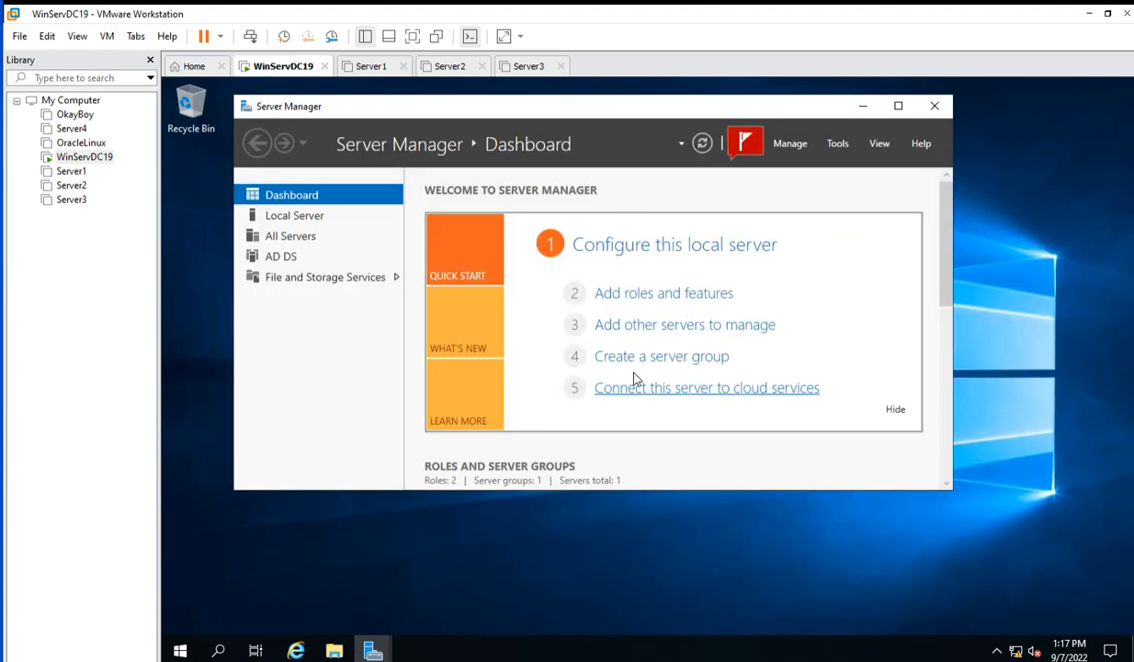
Reopen the Add Roles and Features wizard, page through to Features and back, then close it.
{"action": "left_click", "coordinate": [640, 294]}
{"action": "left_click", "coordinate": [690, 604]}
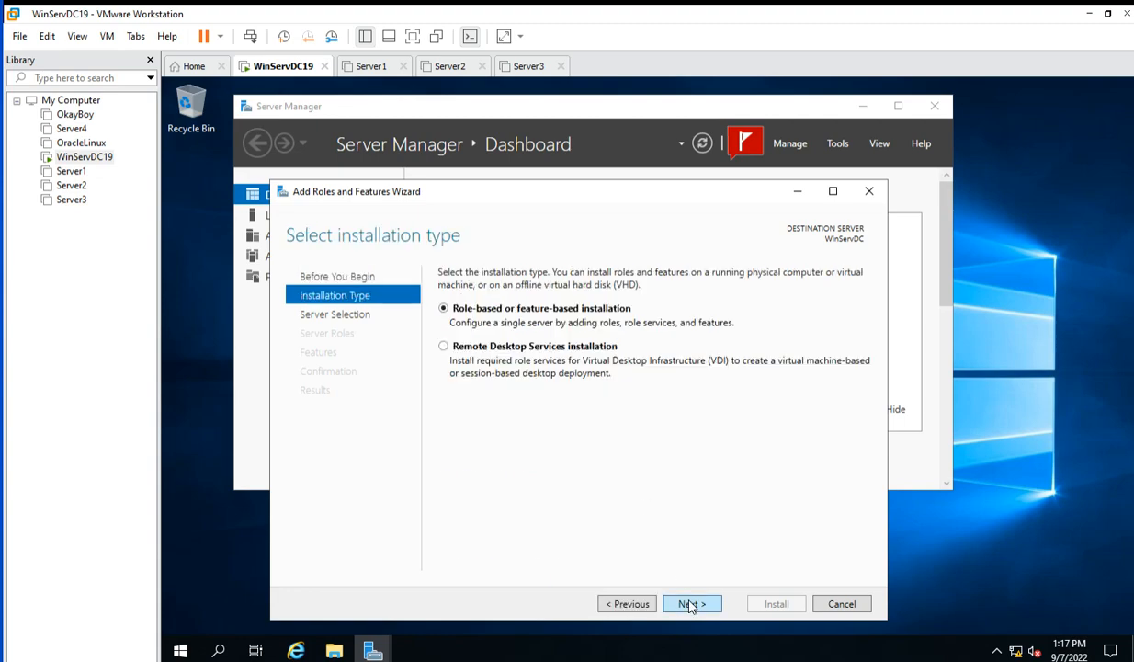
{"action": "left_click", "coordinate": [690, 604]}
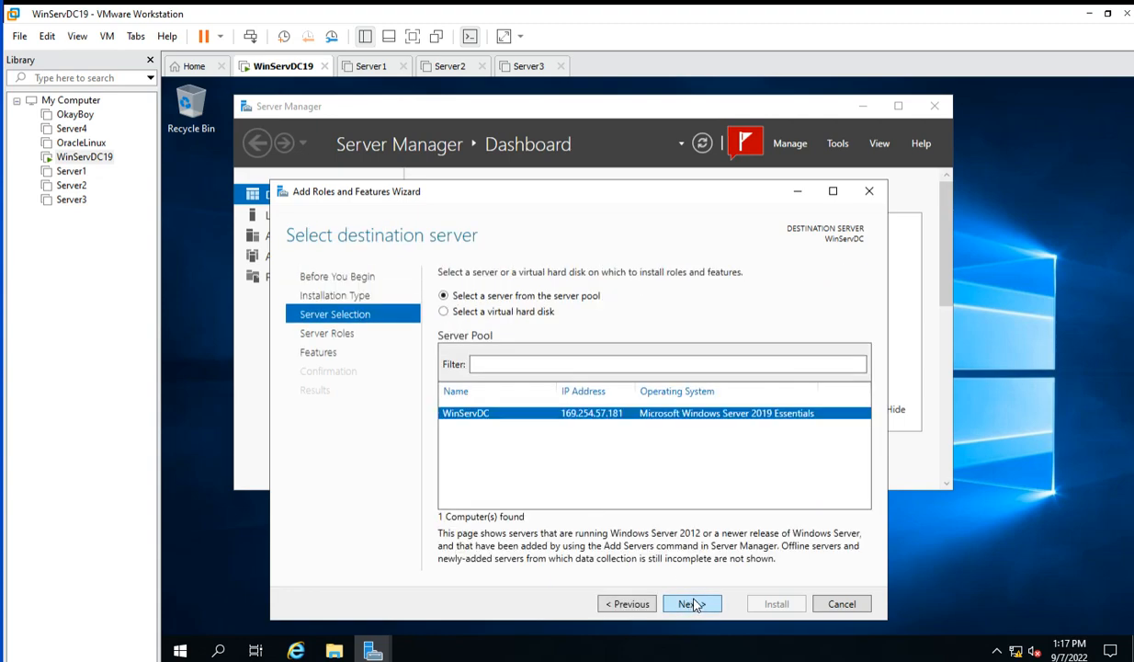
{"action": "left_click", "coordinate": [691, 604]}
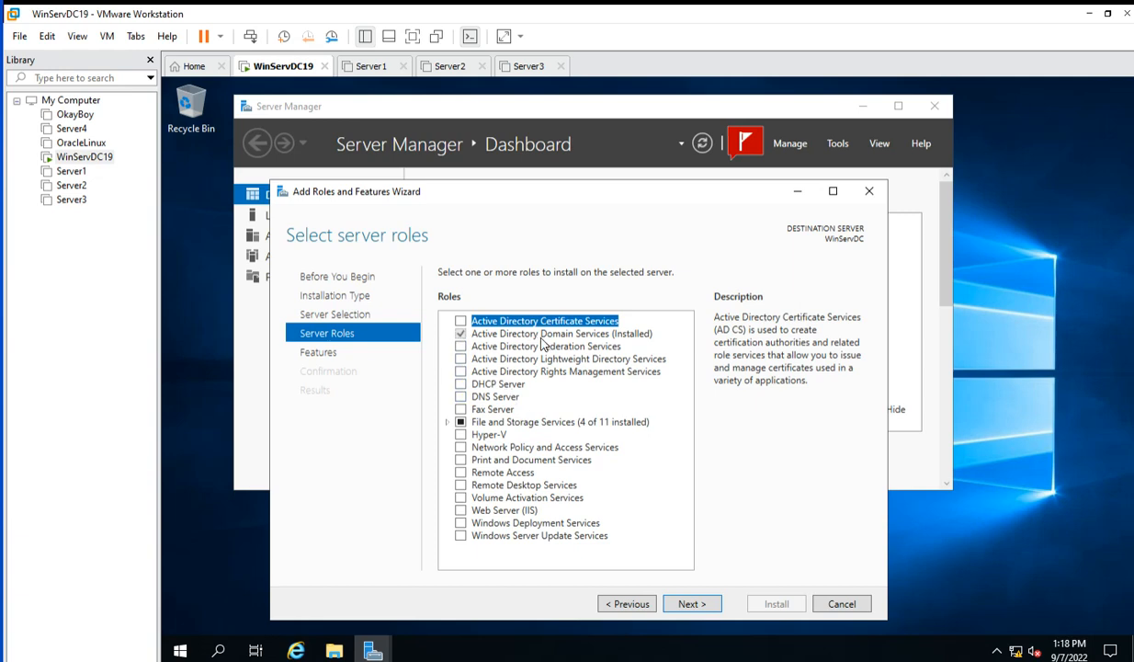
{"action": "left_click", "coordinate": [691, 604]}
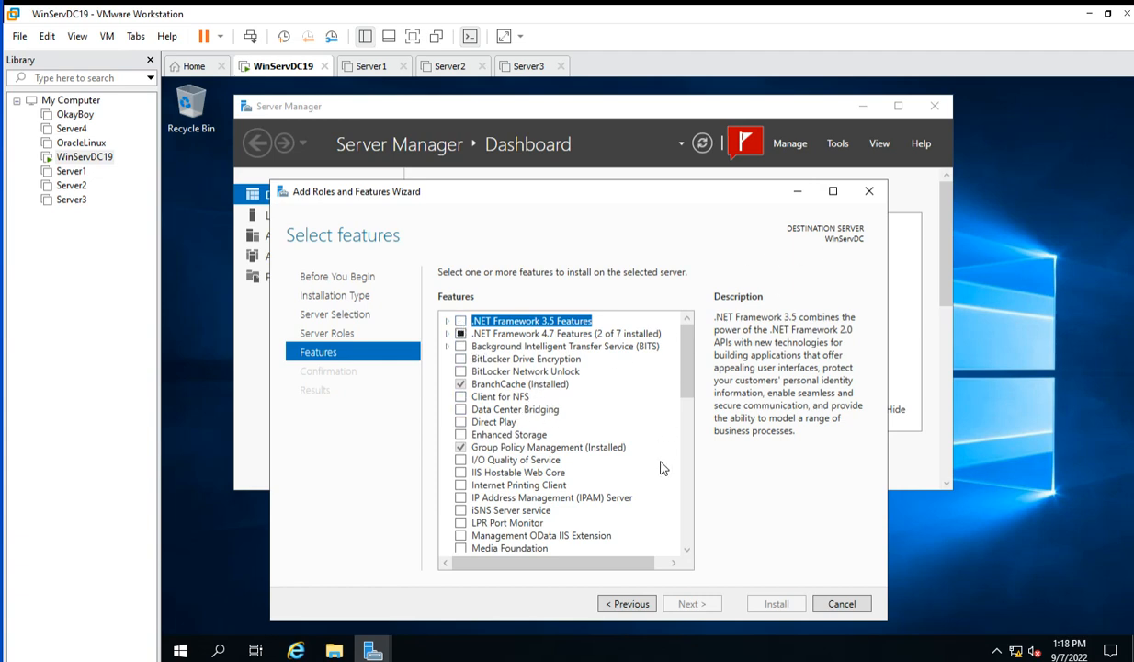
{"action": "left_click", "coordinate": [626, 604]}
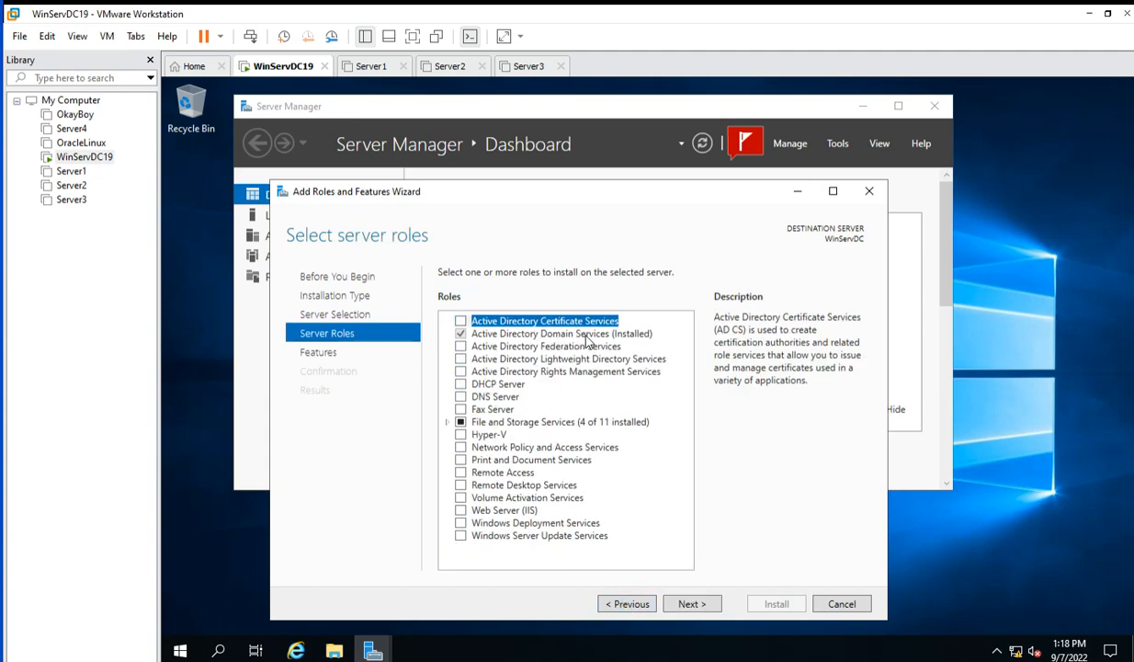
{"action": "left_click", "coordinate": [869, 195]}
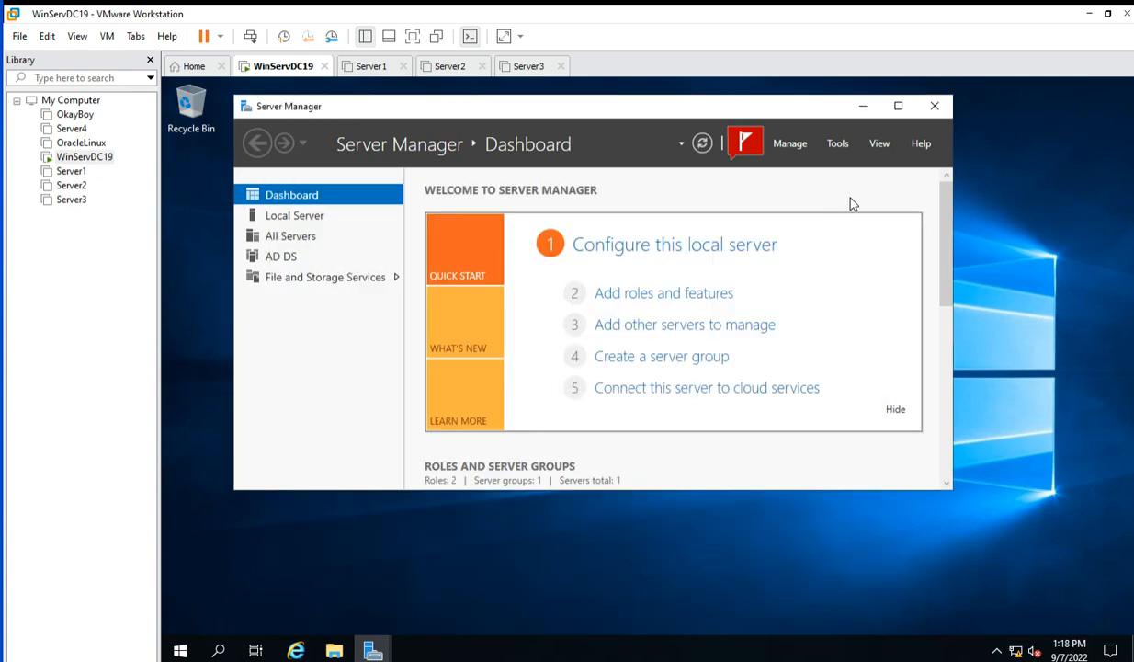
Restore the finished installation wizard and choose 'Promote this server to a domain controller'.
{"action": "mouse_move", "coordinate": [372, 649]}
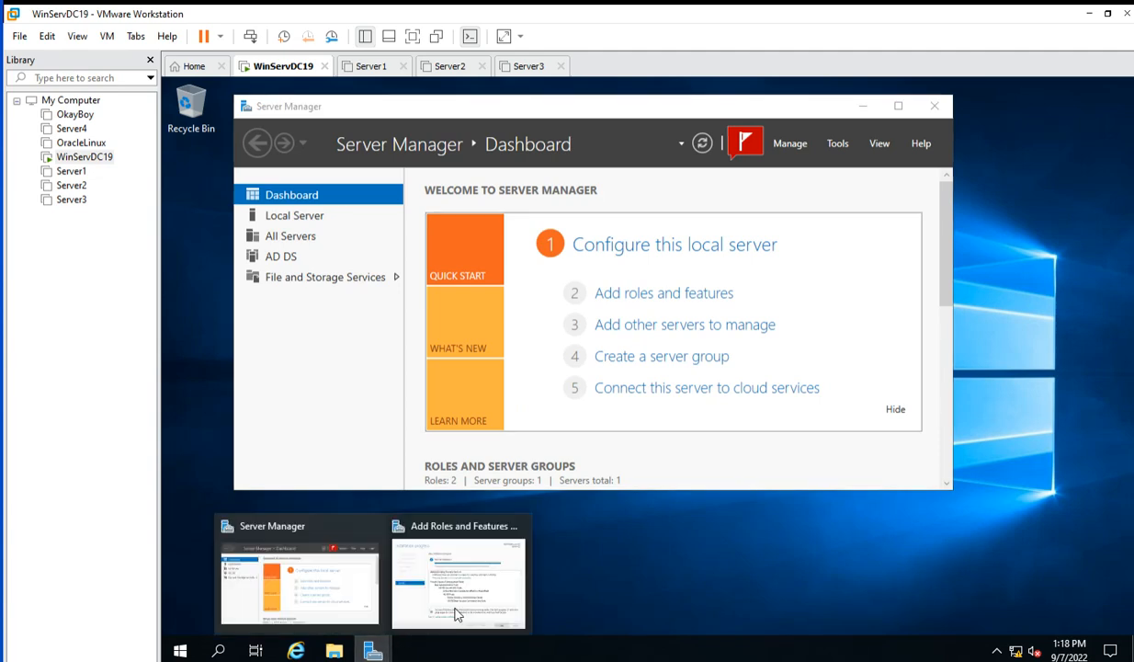
{"action": "left_click", "coordinate": [464, 562]}
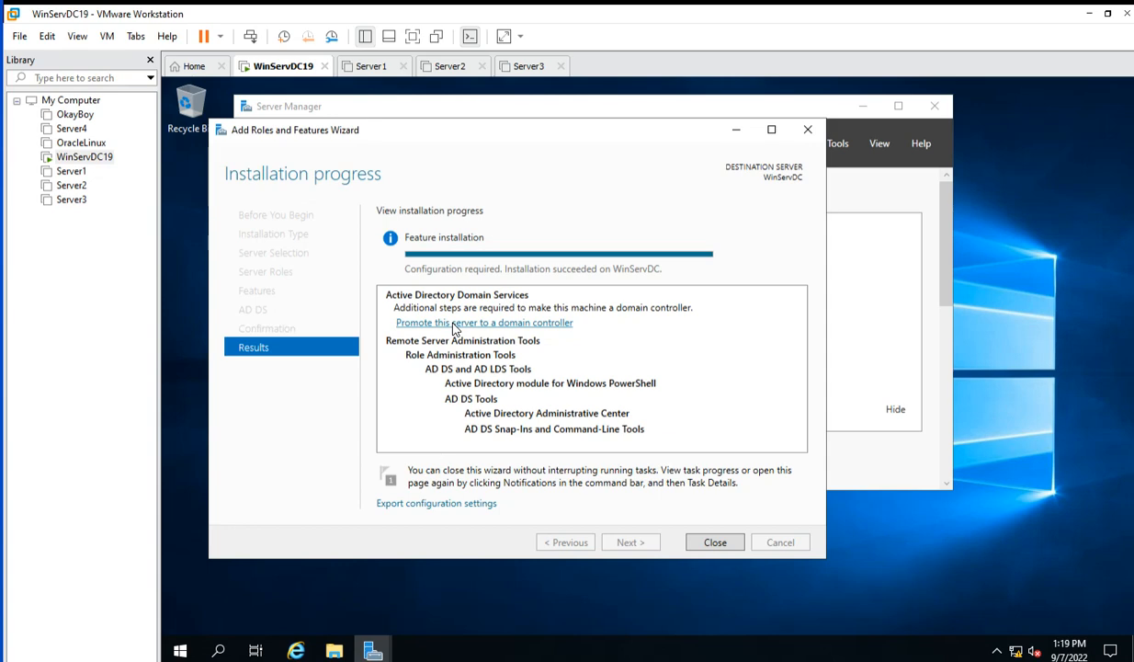
{"action": "left_click", "coordinate": [736, 134]}
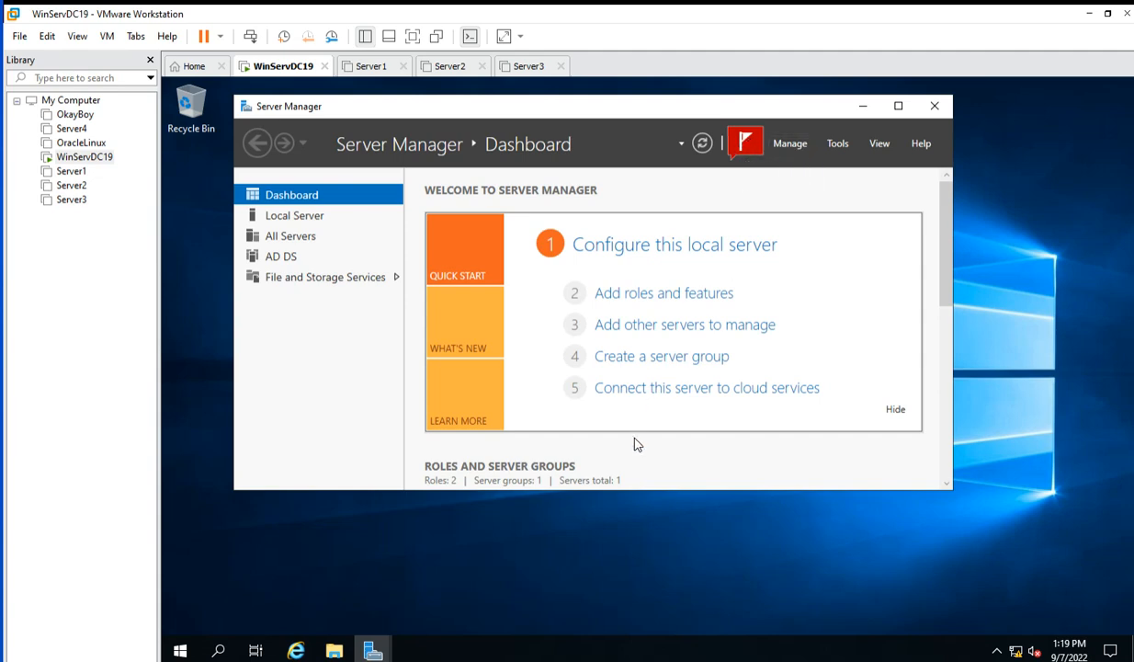
{"action": "left_click", "coordinate": [372, 648]}
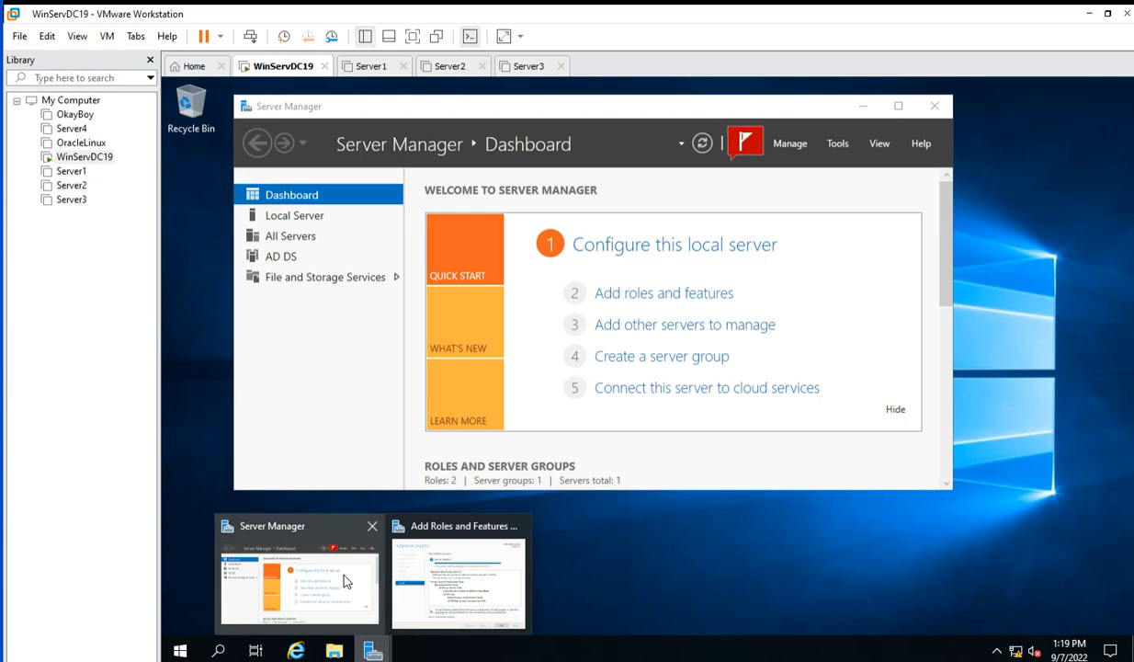
{"action": "left_click", "coordinate": [443, 563]}
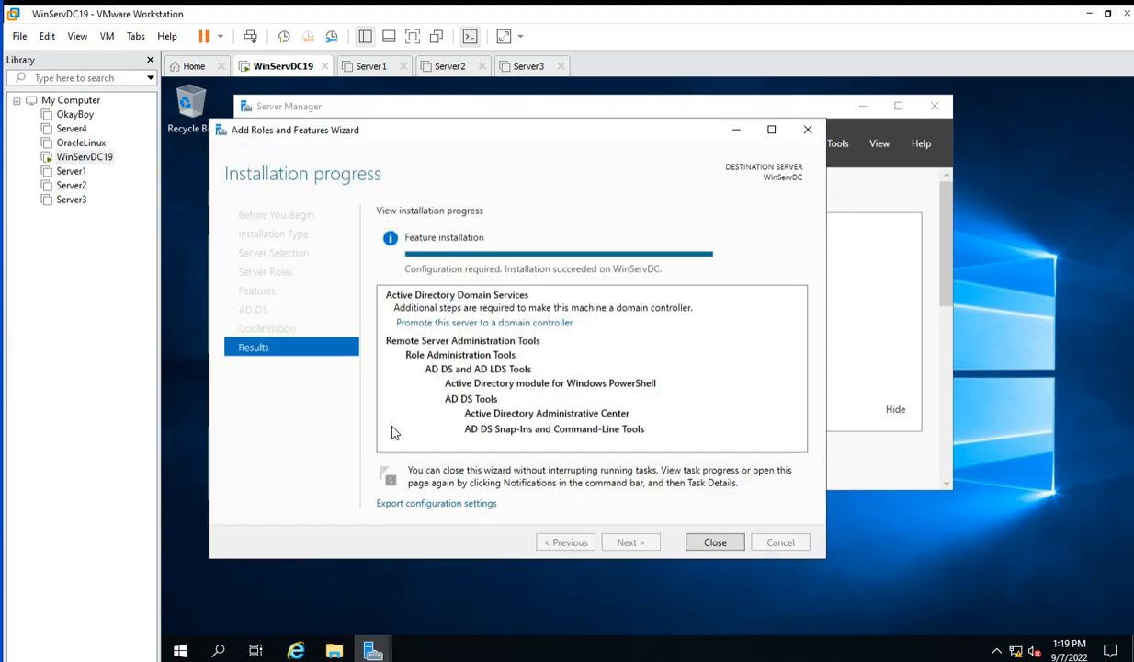
{"action": "left_click", "coordinate": [441, 322]}
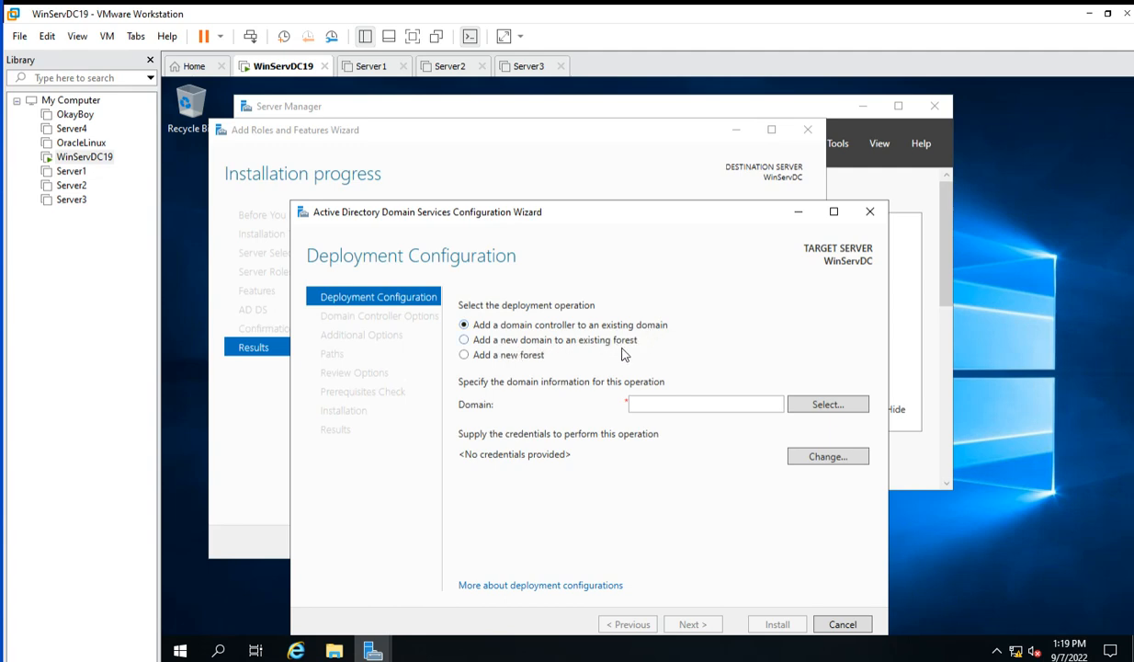
Add a new forest with root domain easyway.com and continue to Domain Controller Options.
{"action": "left_click", "coordinate": [463, 356]}
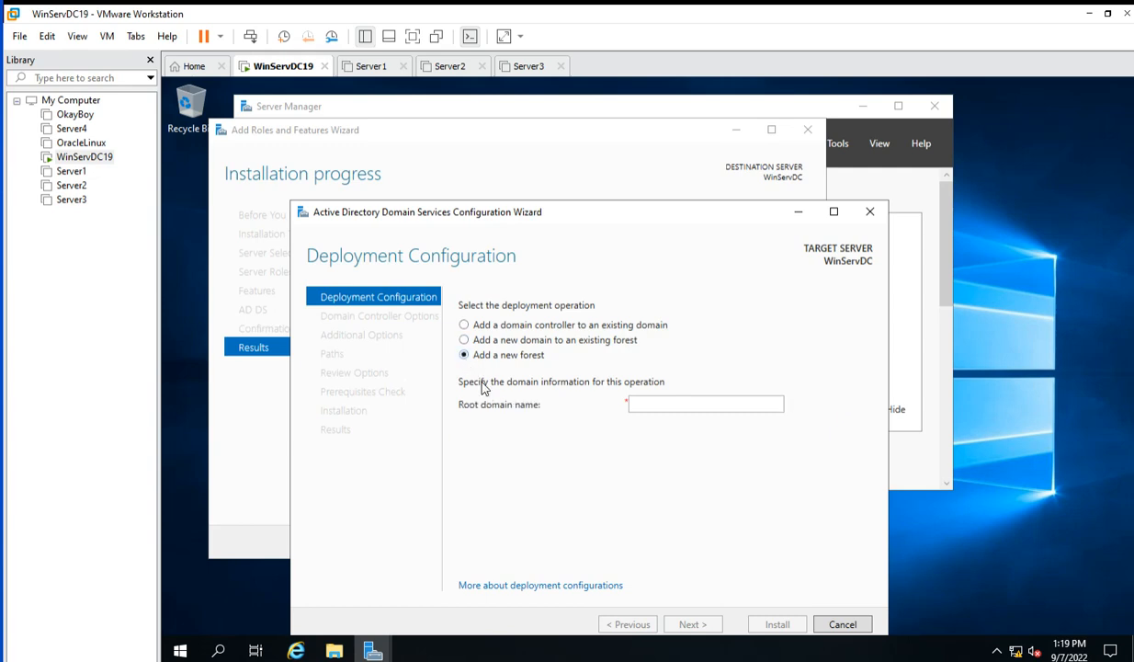
{"action": "left_click", "coordinate": [638, 407]}
{"action": "type", "text": "easyway"}
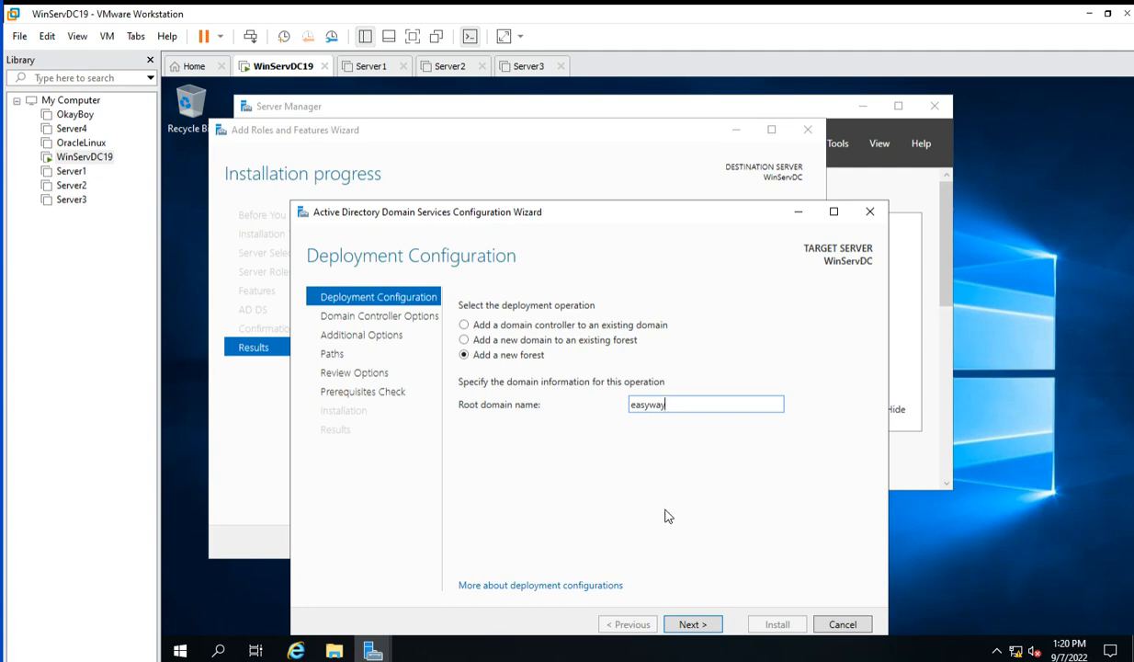
{"action": "type", "text": ".com"}
{"action": "left_click", "coordinate": [694, 626]}
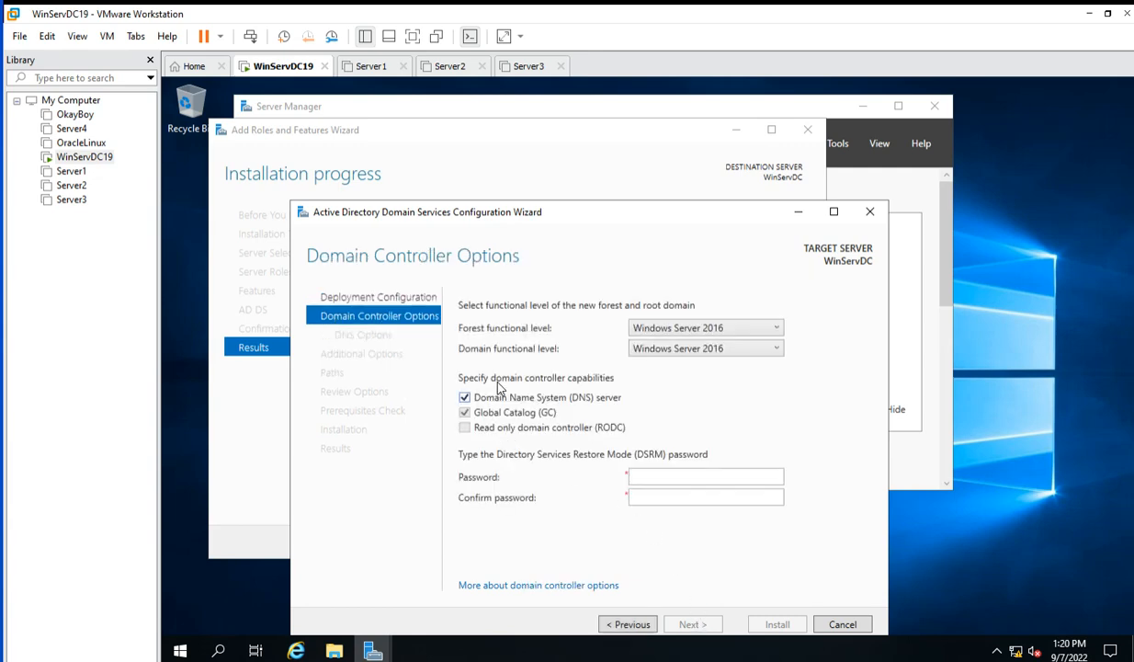
Enter and confirm the Directory Services Restore Mode password, then continue to DNS Options.
{"action": "left_click", "coordinate": [656, 474]}
{"action": "type", "text": "P@ssw0"}
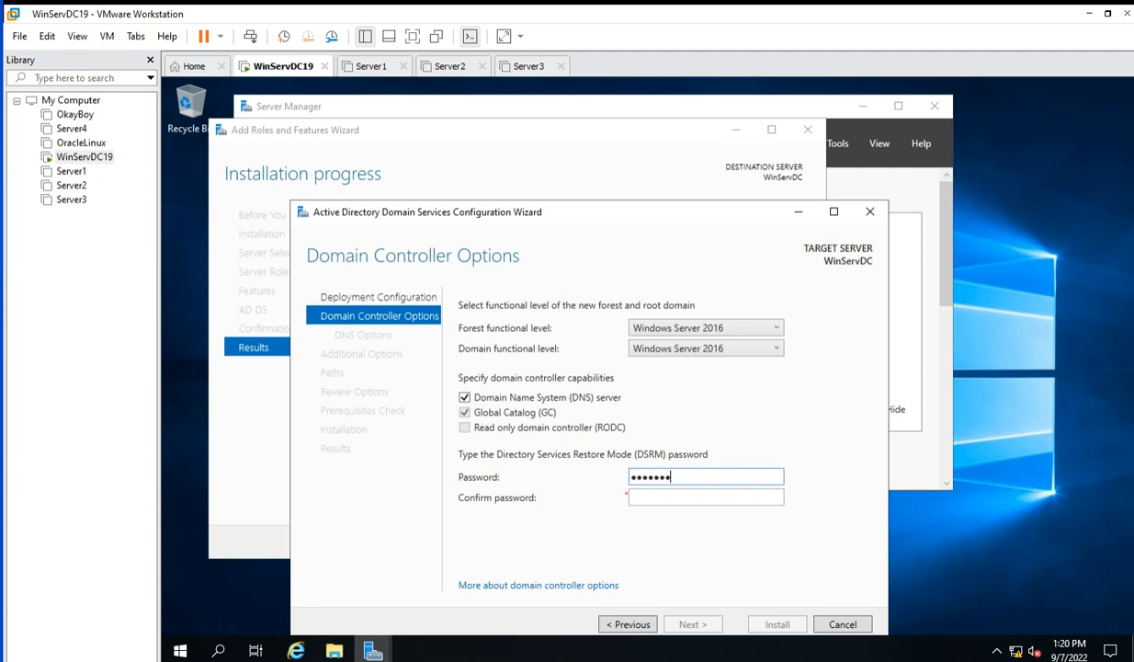
{"action": "left_click", "coordinate": [652, 497]}
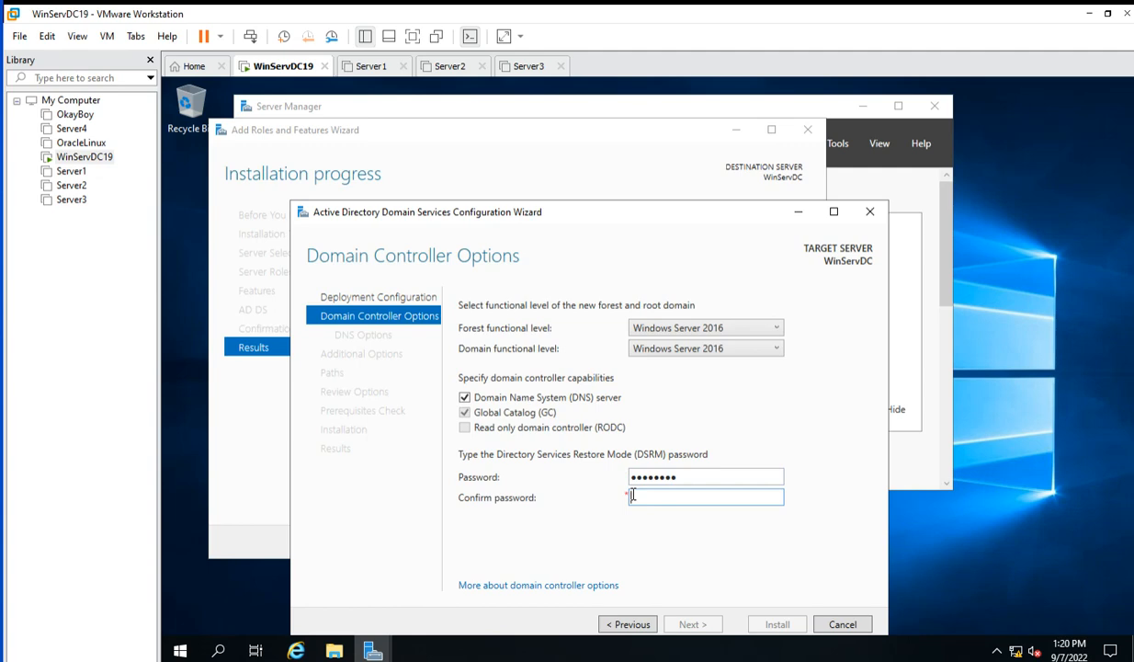
{"action": "type", "text": "P@ssw0rd"}
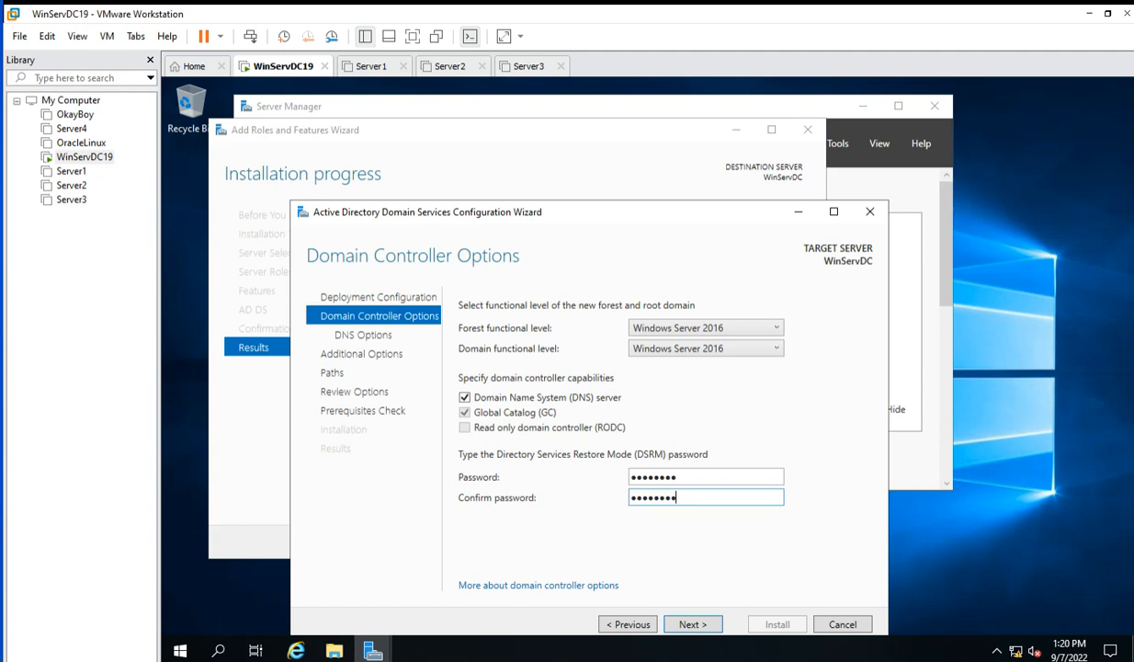
{"action": "left_click", "coordinate": [693, 625]}
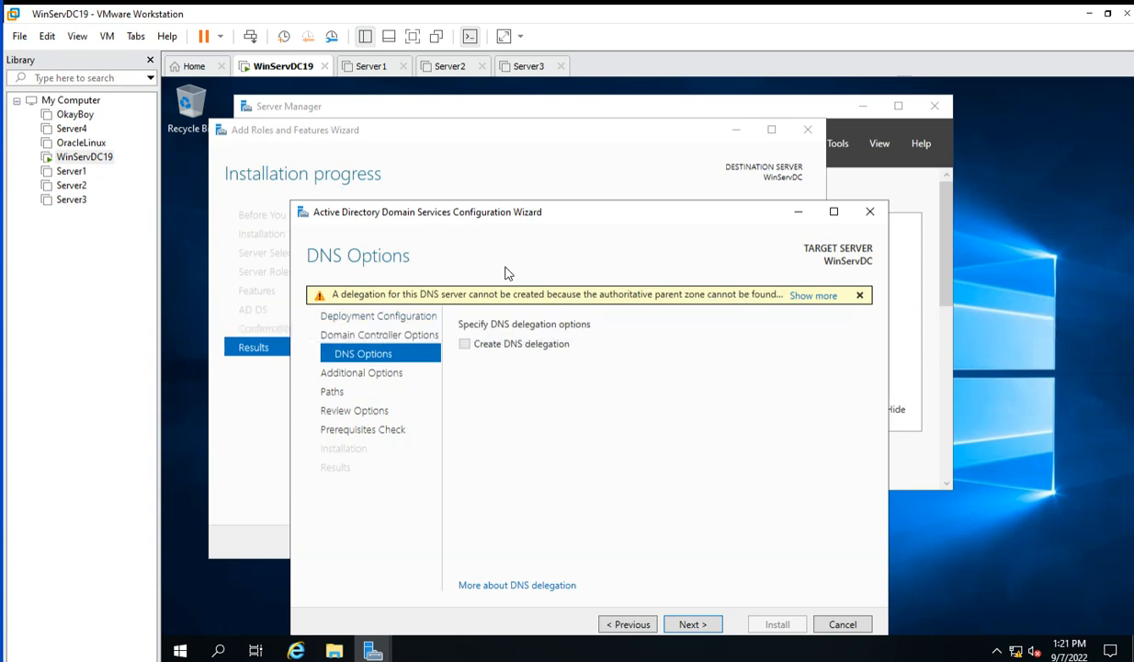
Accept the default DNS options, NetBIOS name EASYWAY and default NTDS/SYSVOL paths.
{"action": "left_click", "coordinate": [696, 627]}
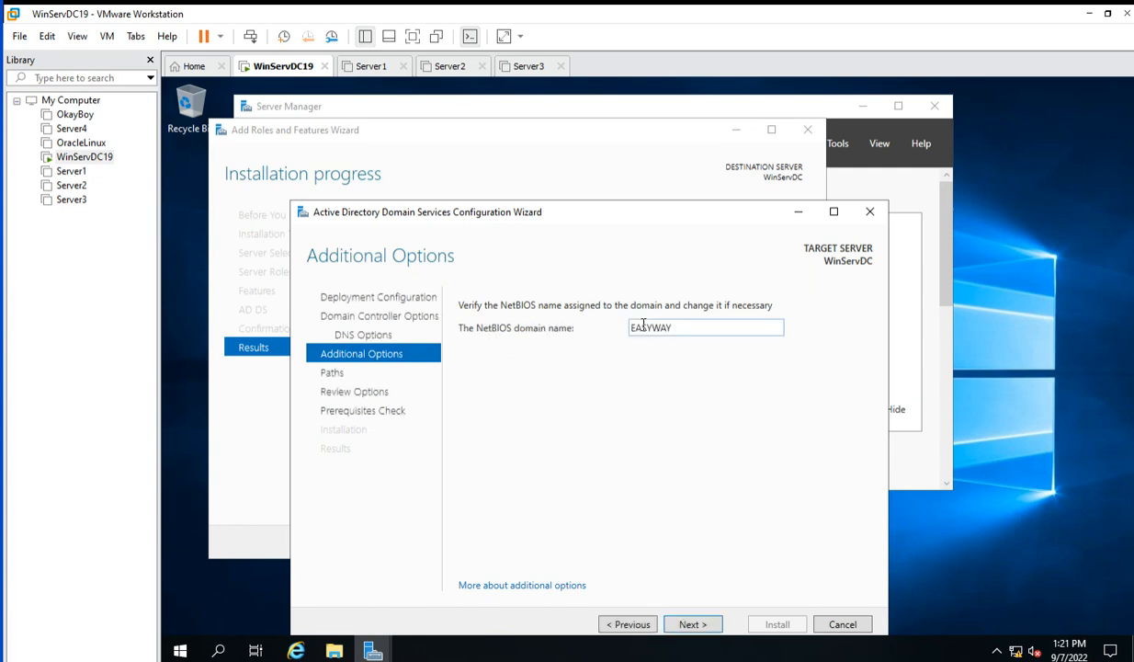
{"action": "left_click", "coordinate": [693, 624]}
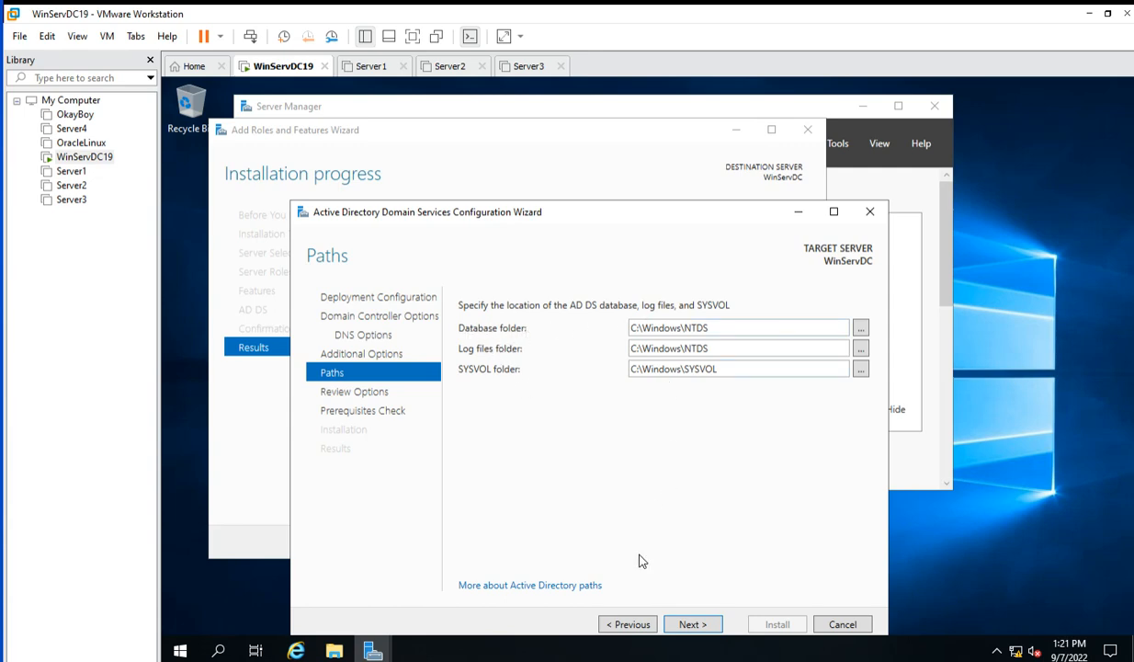
{"action": "left_click", "coordinate": [692, 624]}
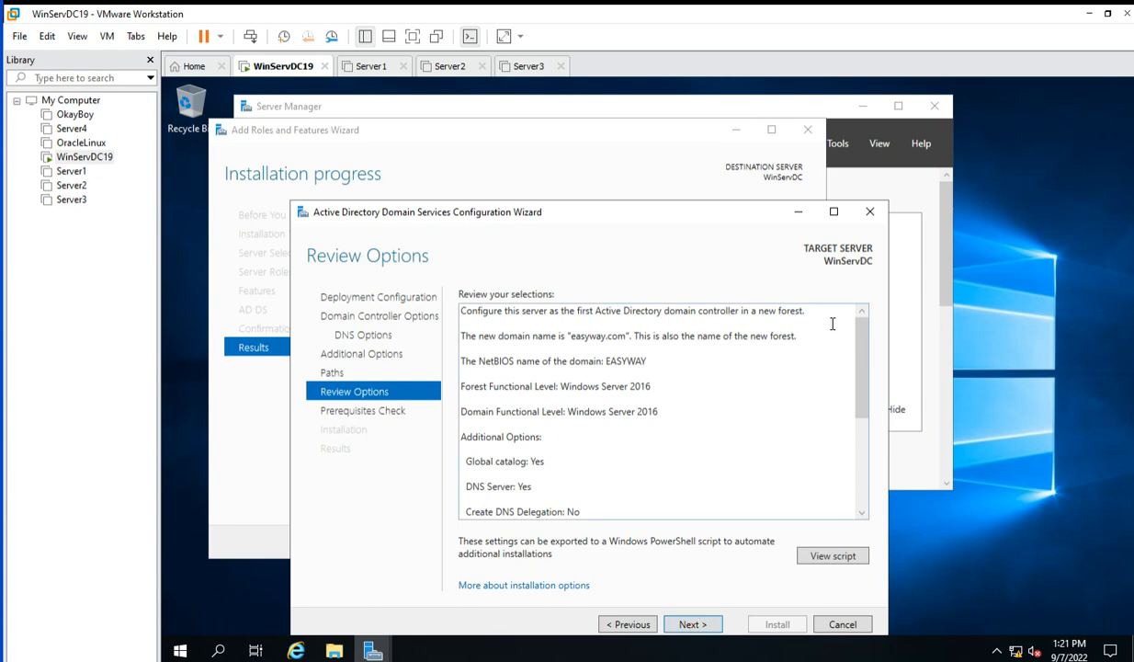
Review the summary on Review Options and start the prerequisites check.
{"action": "key", "text": "ctrl+a"}
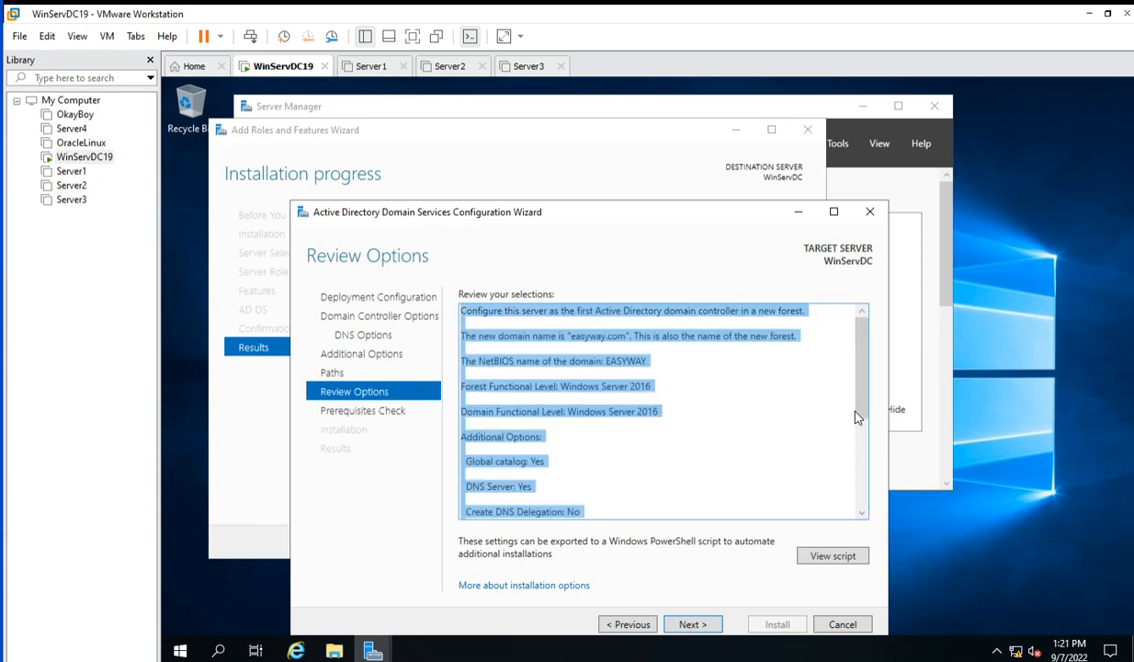
{"action": "left_click_drag", "start_coordinate": [862, 382], "coordinate": [858, 408]}
{"action": "scroll", "coordinate": [826, 419], "scroll_direction": "down", "scroll_amount": 3}
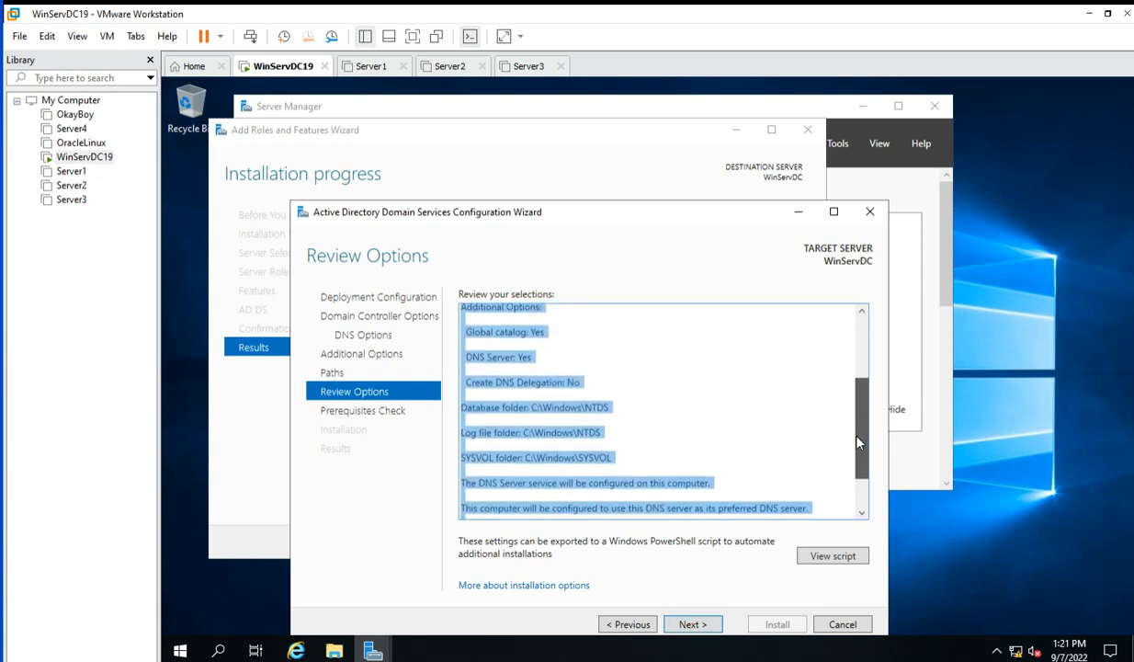
{"action": "left_click", "coordinate": [659, 398]}
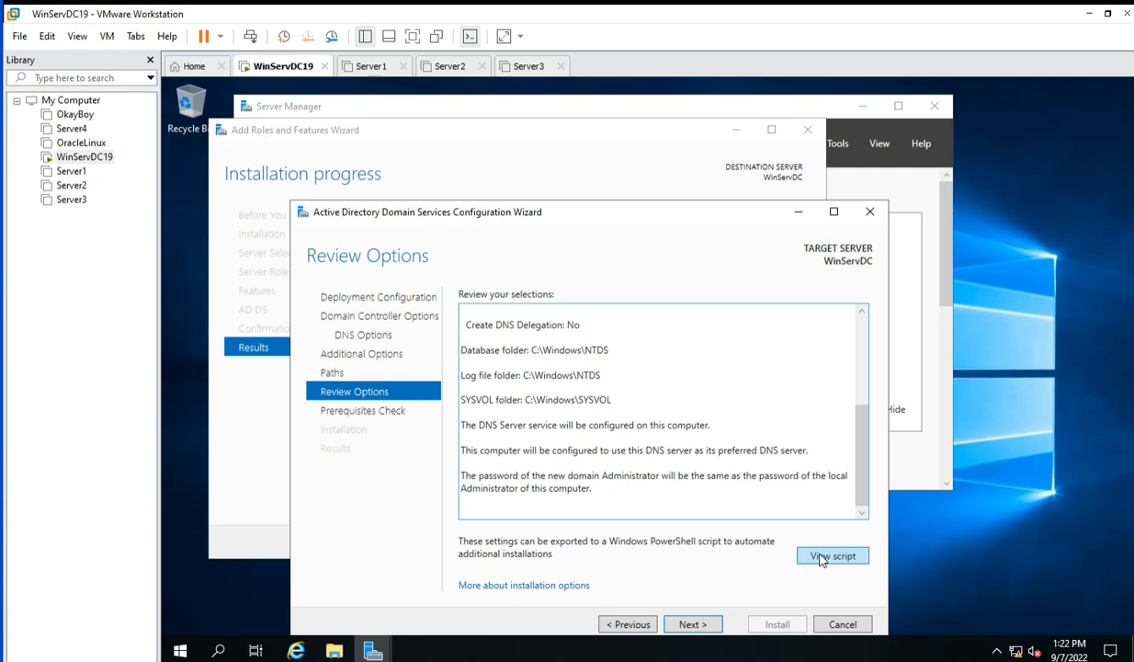
{"action": "left_click", "coordinate": [689, 626]}
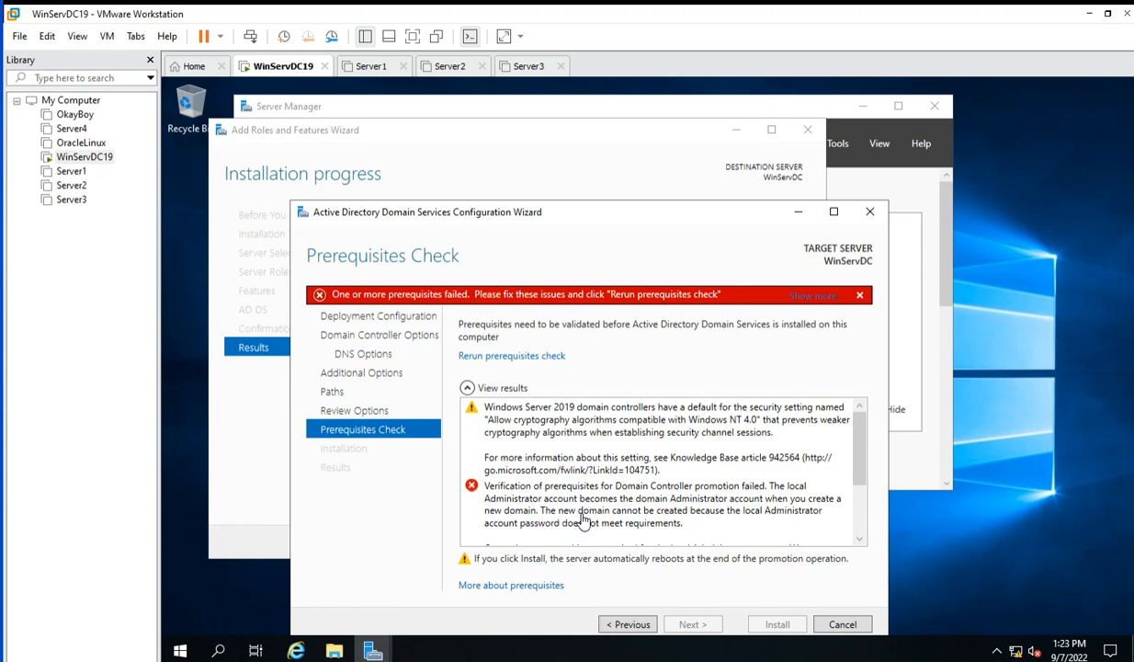
Open Windows search from the guest's taskbar after the failed prerequisites check.
{"action": "left_click", "coordinate": [221, 651]}
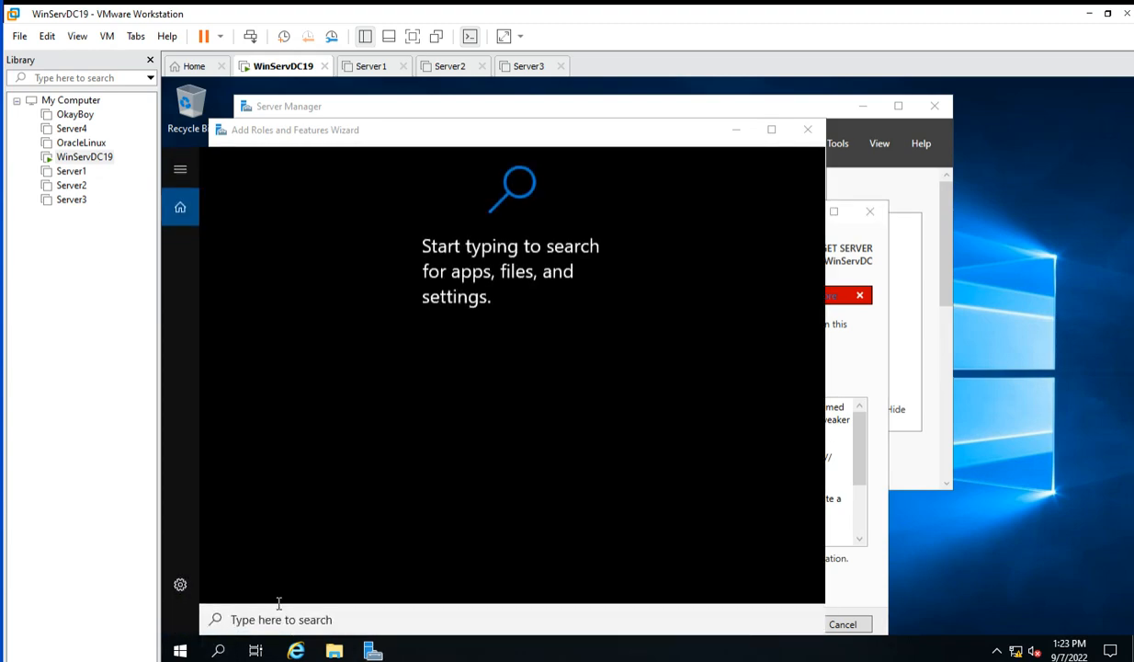
Search 'control' and go through Control Panel's User Accounts to the Administrator account's Change an Account page.
{"action": "type", "text": "cont"}
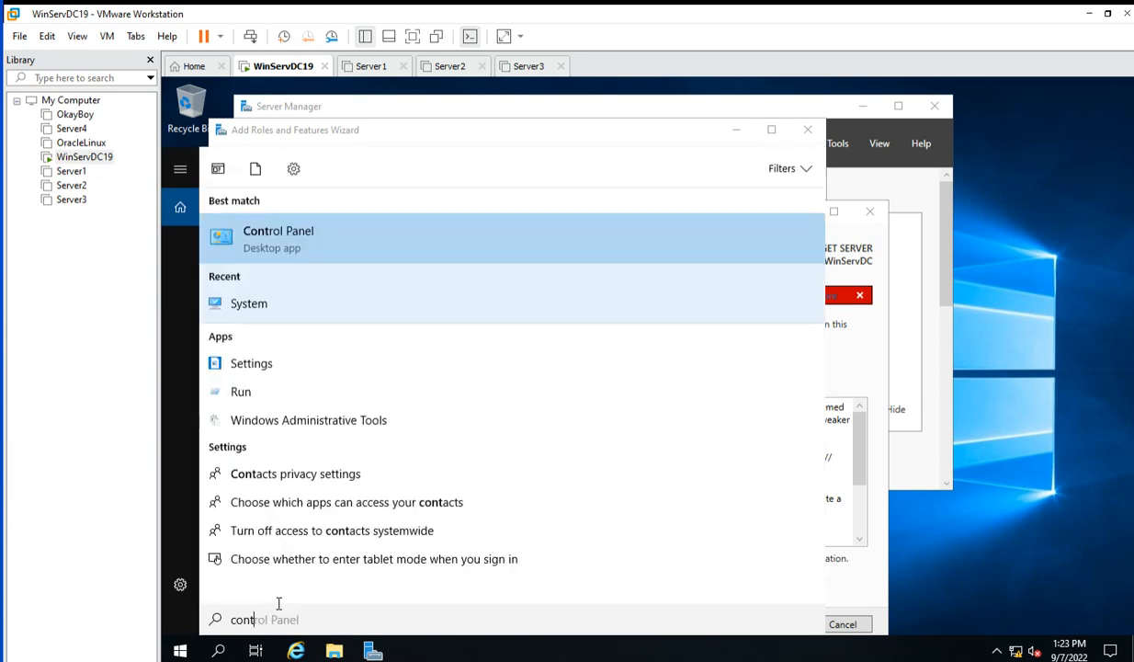
{"action": "type", "text": "rol"}
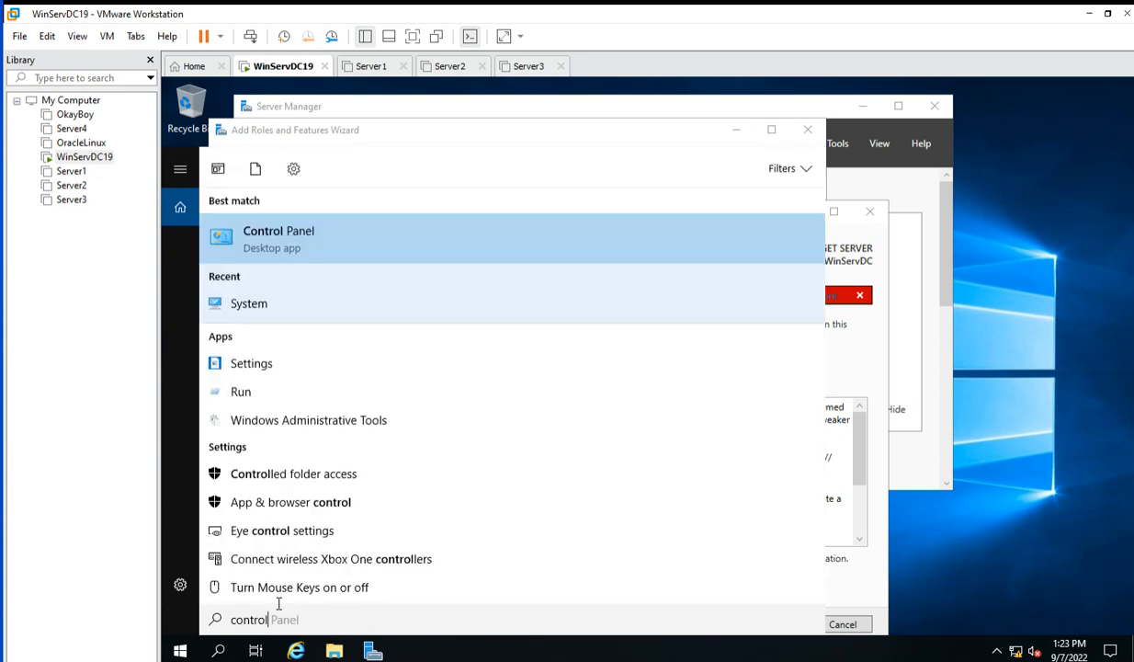
{"action": "left_click", "coordinate": [340, 243]}
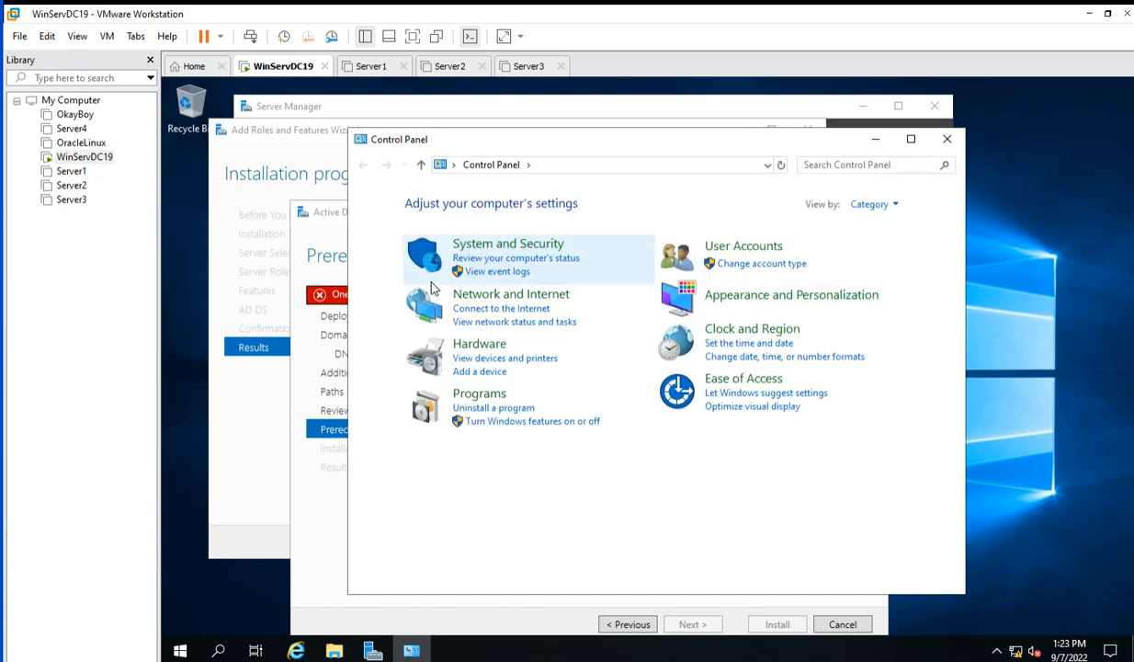
{"action": "left_click", "coordinate": [743, 247]}
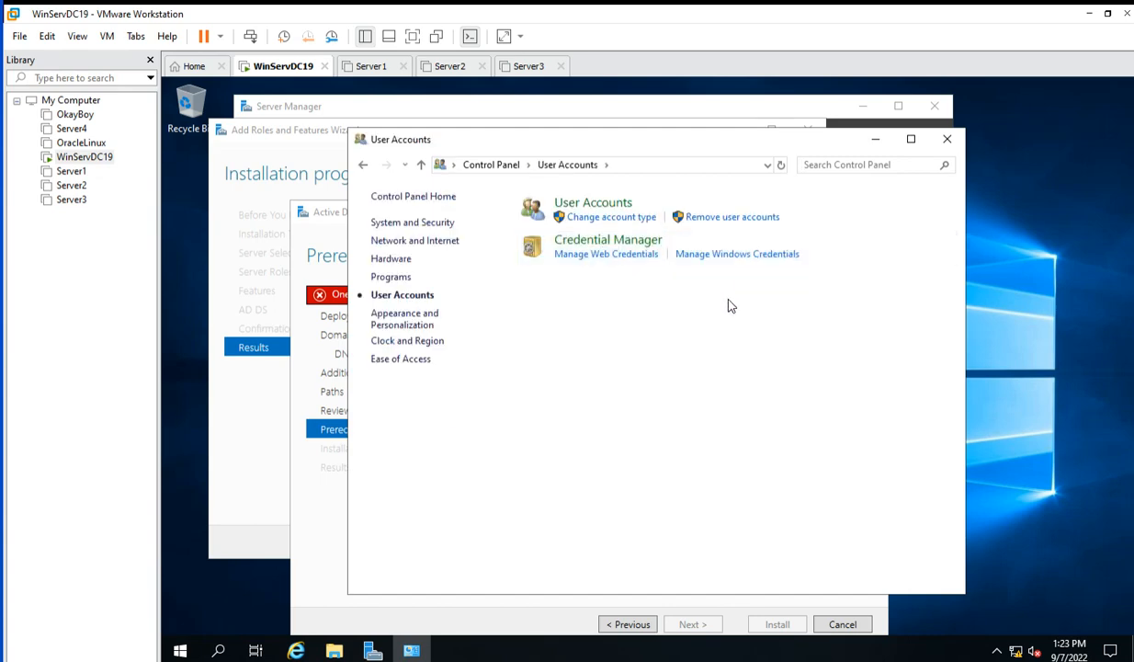
{"action": "left_click", "coordinate": [575, 200]}
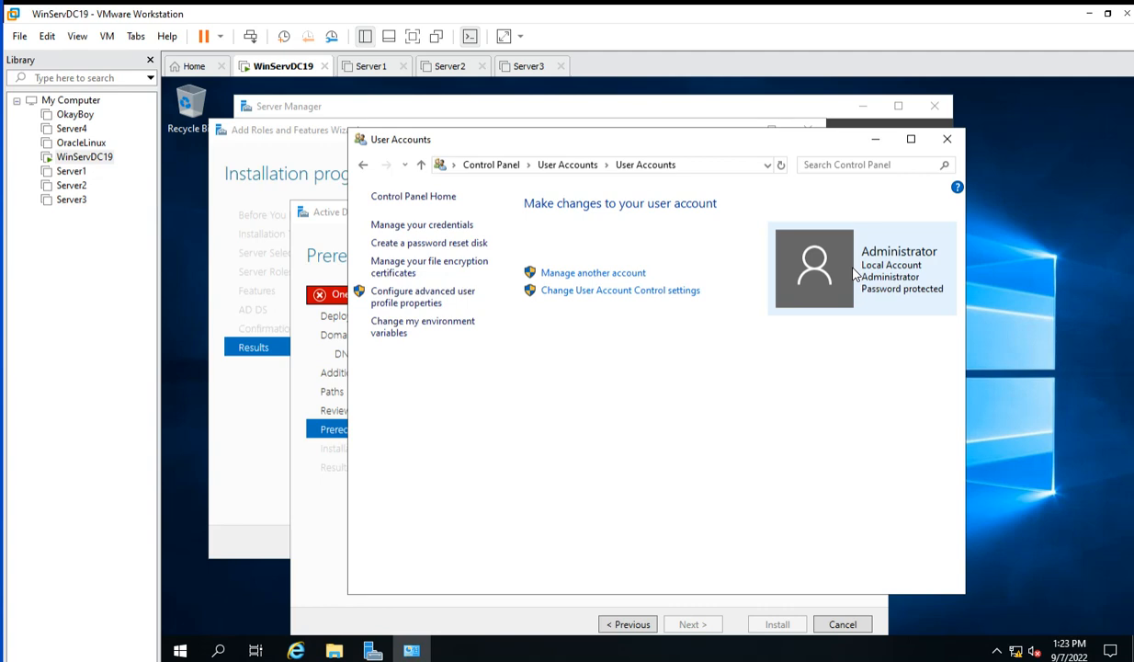
{"action": "left_click", "coordinate": [590, 276]}
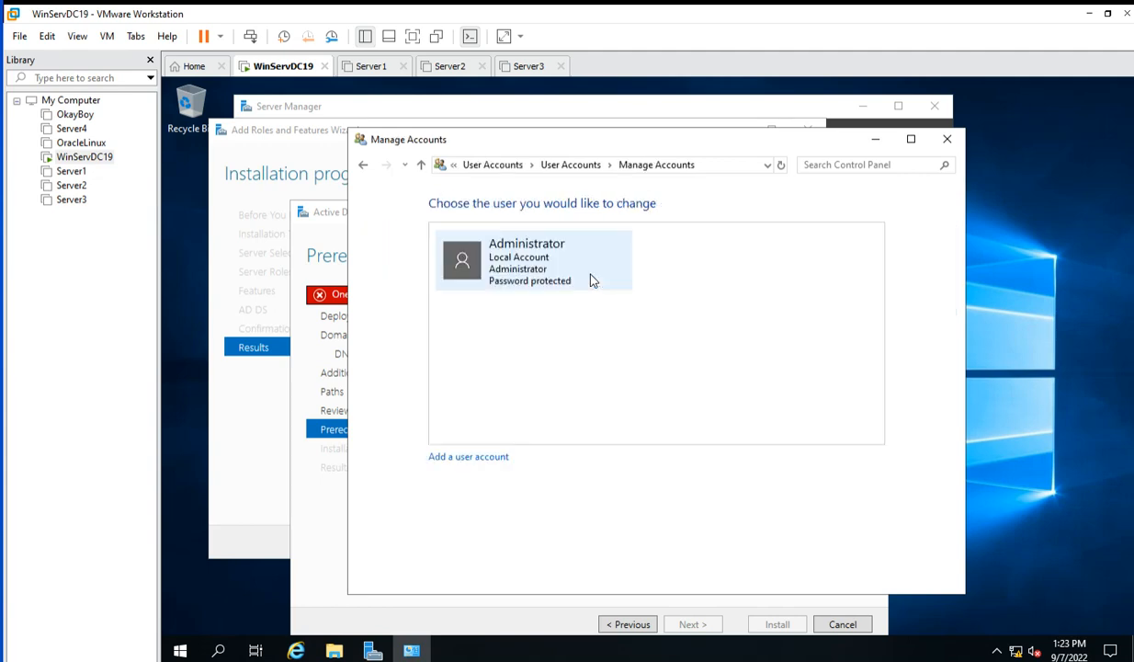
{"action": "left_click", "coordinate": [532, 271]}
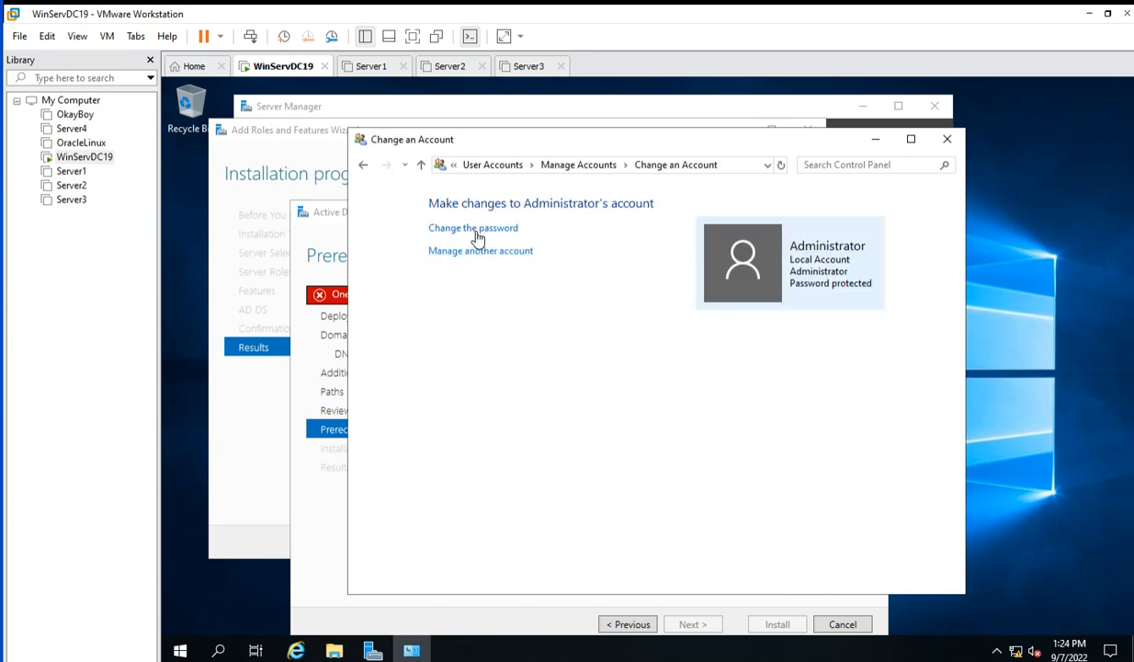
Open the Administrator's Change Password page and enter the current and new passwords.
{"action": "left_click", "coordinate": [477, 229]}
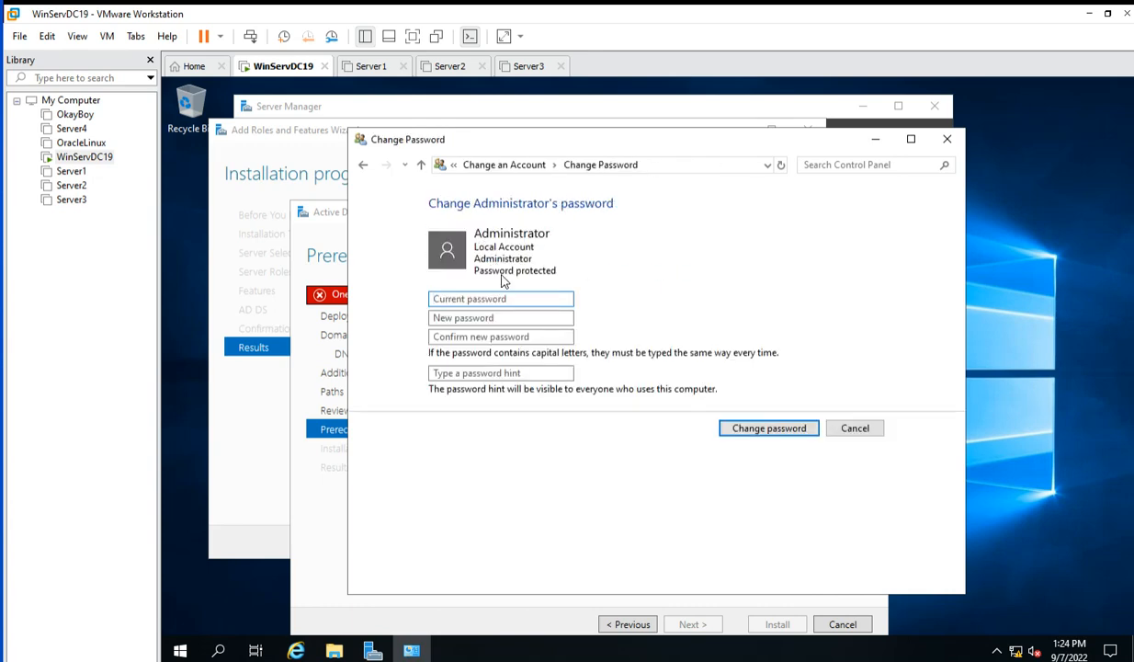
{"action": "left_click", "coordinate": [454, 299]}
{"action": "left_click", "coordinate": [443, 301]}
{"action": "type", "text": "Pa$$w0rd1"}
{"action": "left_click", "coordinate": [436, 318]}
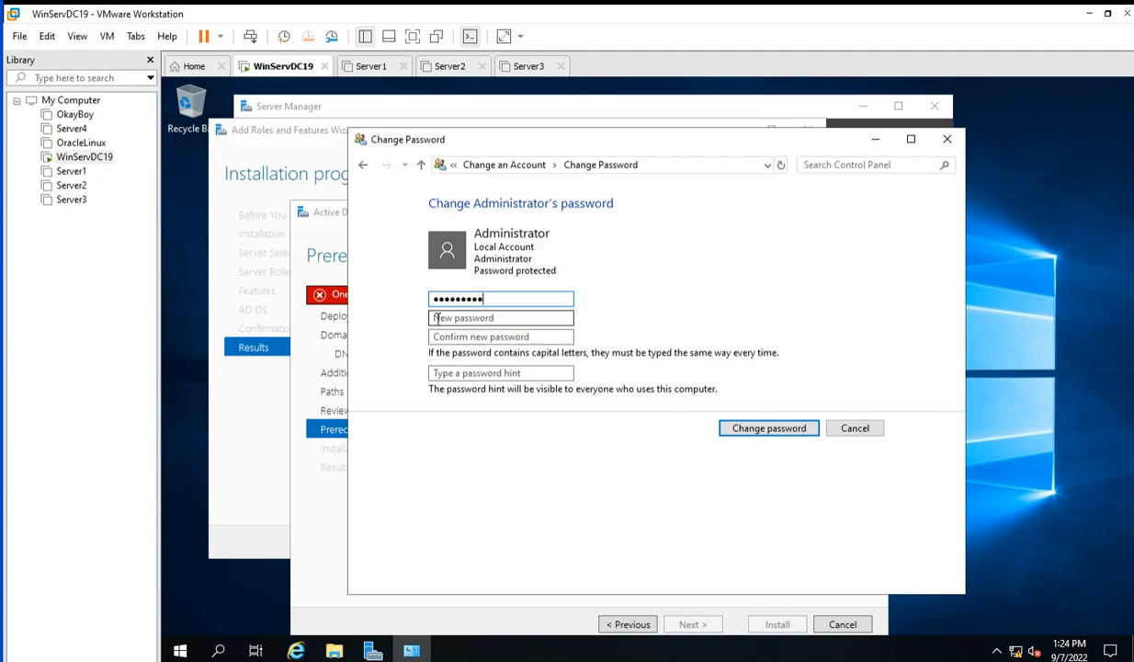
{"action": "type", "text": "Pa"}
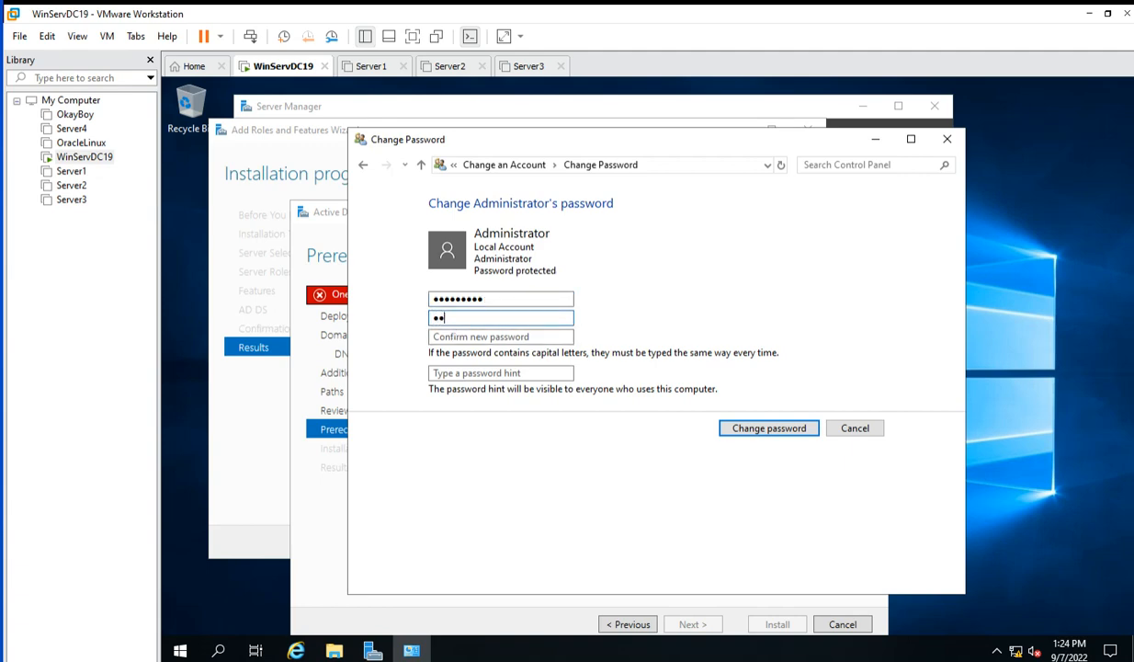
{"action": "type", "text": "$$w0rd1"}
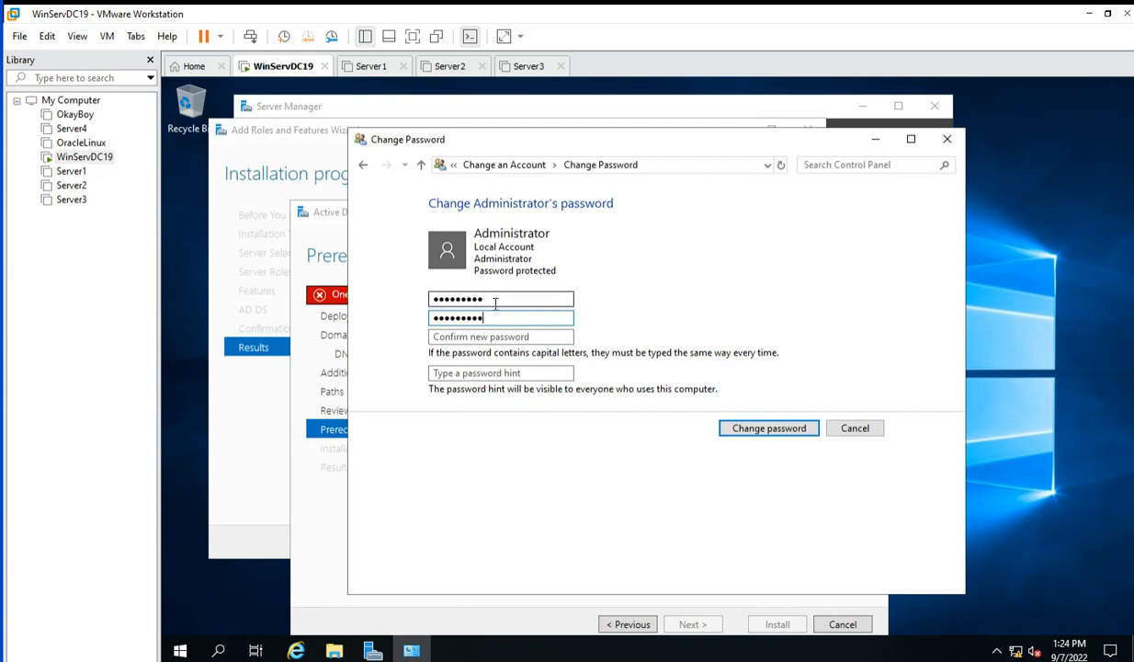
{"action": "left_click", "coordinate": [464, 299]}
{"action": "key", "text": "BackSpace"}
{"action": "key", "text": "BackSpace"}
{"action": "key", "text": "BackSpace"}
{"action": "key", "text": "BackSpace"}
{"action": "key", "text": "BackSpace"}
{"action": "key", "text": "BackSpace"}
{"action": "key", "text": "BackSpace"}
{"action": "key", "text": "BackSpace"}
{"action": "key", "text": "BackSpace"}
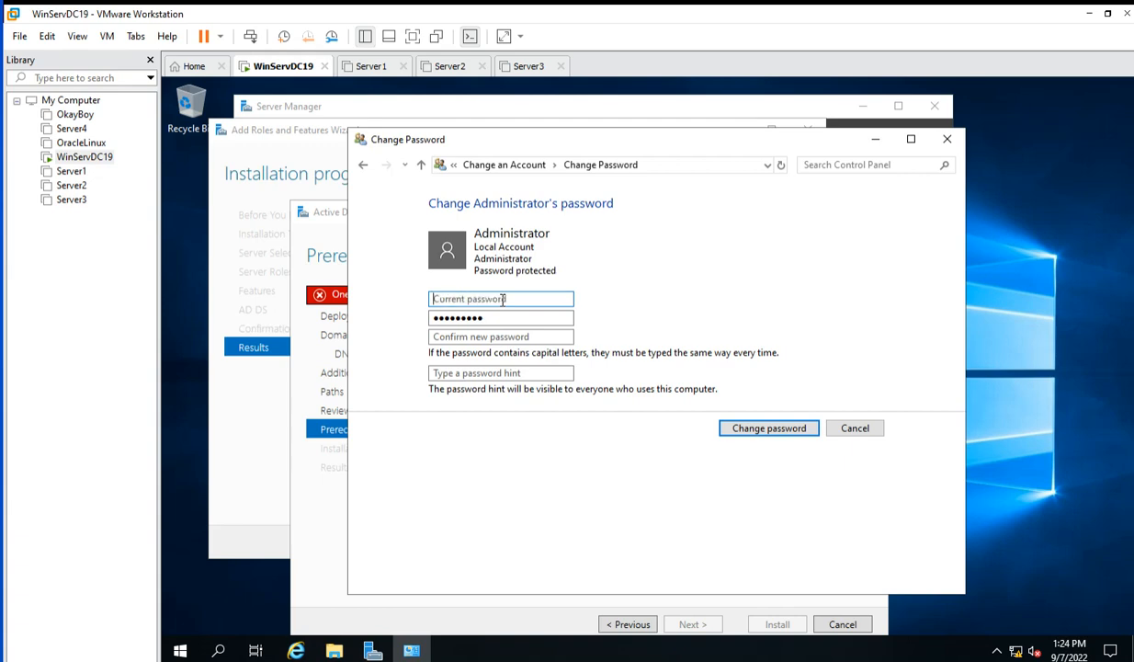
{"action": "type", "text": "••••••••"}
Confirm the new password, add a password hint, and submit the change.
{"action": "left_click", "coordinate": [528, 337]}
{"action": "type", "text": "•"}
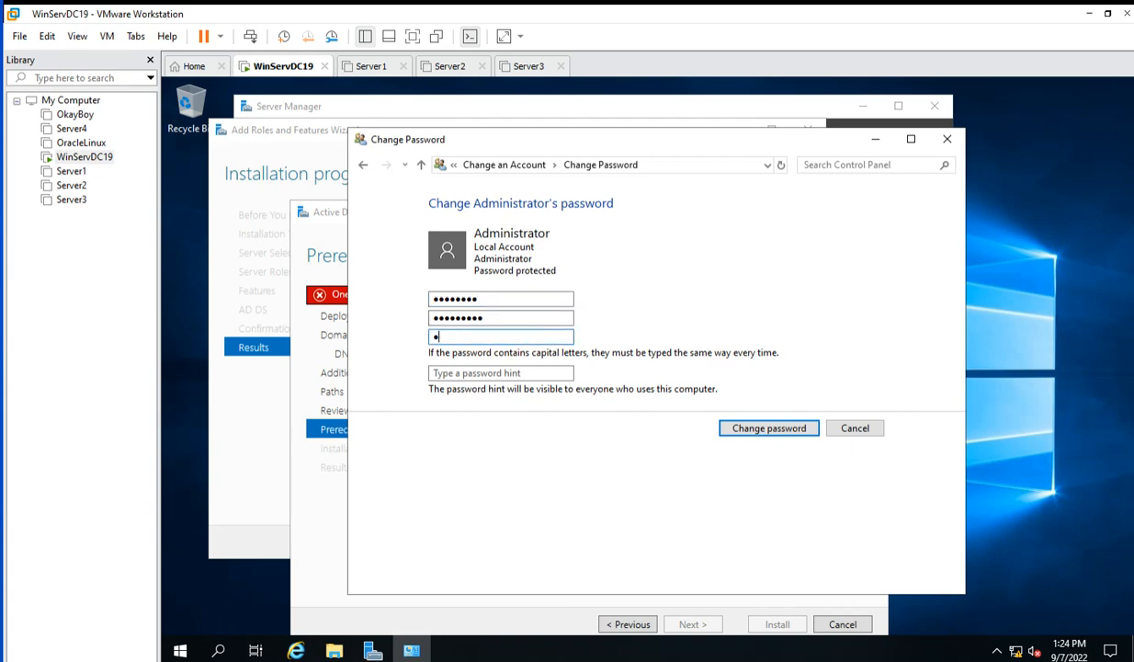
{"action": "type", "text": "••"}
{"action": "key", "text": "BackSpace"}
{"action": "key", "text": "BackSpace"}
{"action": "key", "text": "BackSpace"}
{"action": "type", "text": "••••••••••"}
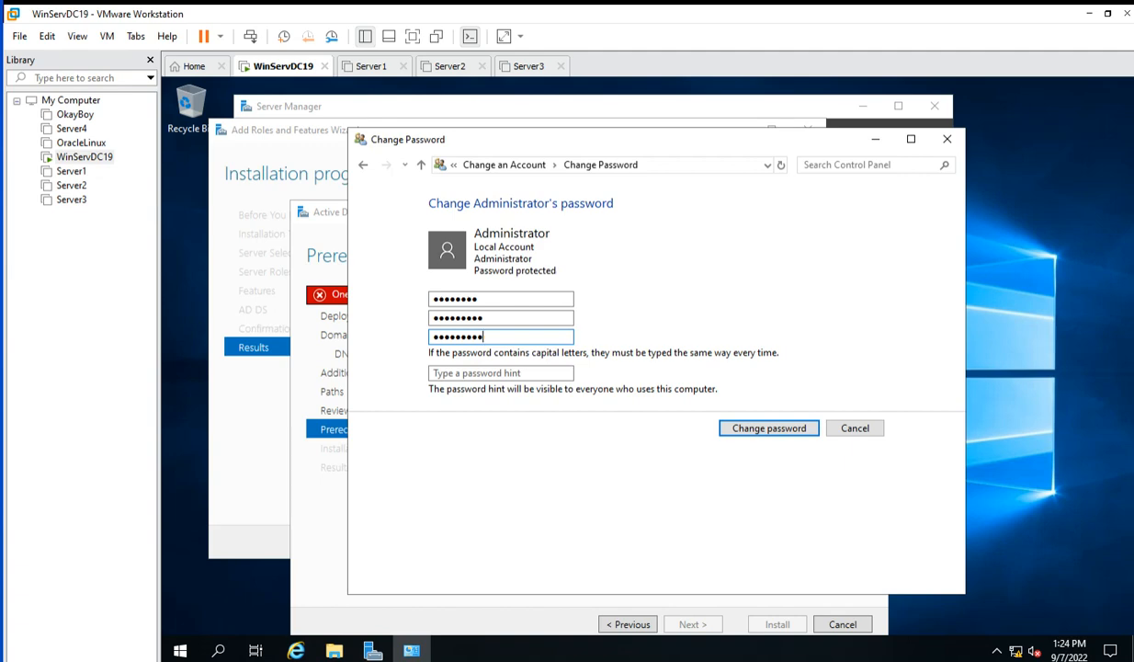
{"action": "left_click", "coordinate": [460, 376]}
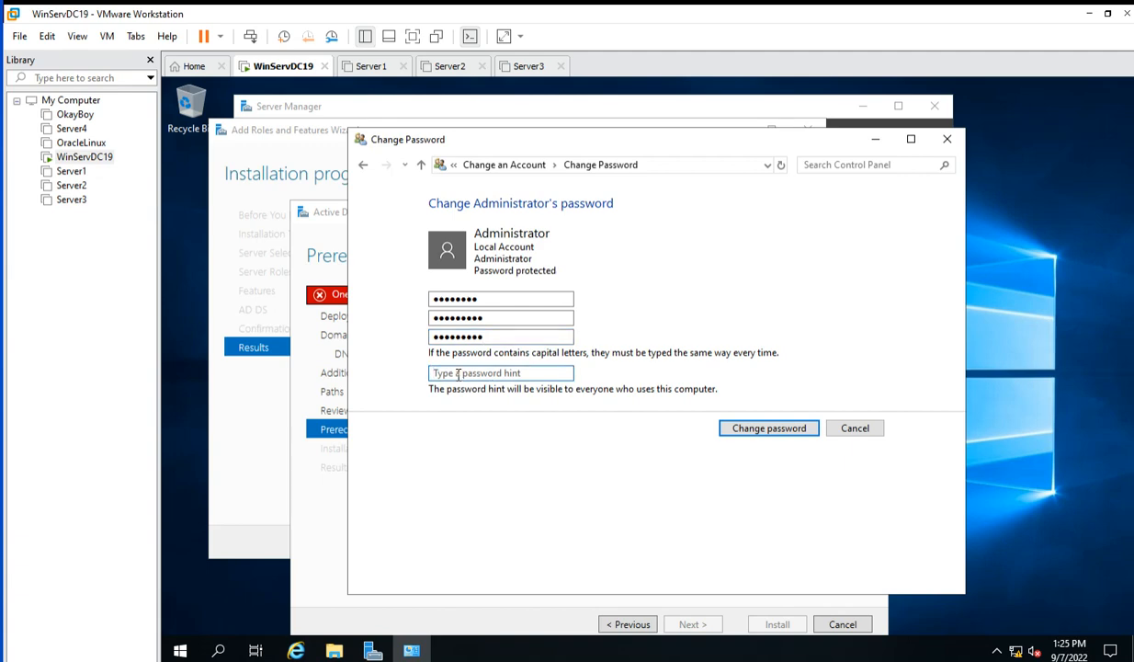
{"action": "type", "text": "A***@***4"}
{"action": "left_click", "coordinate": [771, 435]}
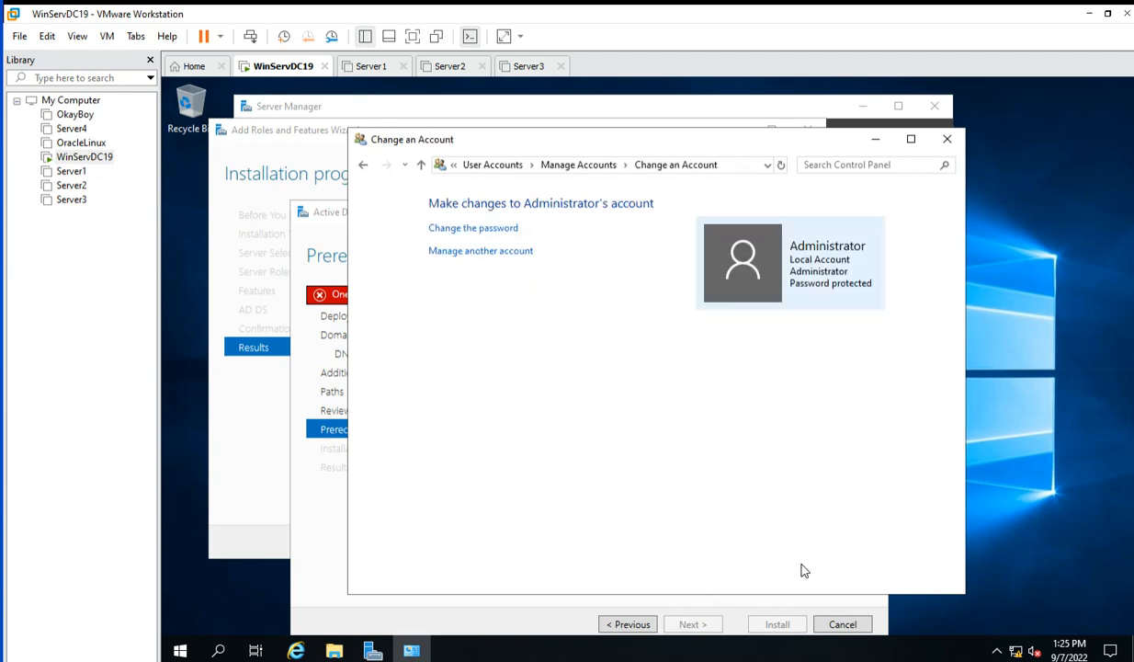
Close the Change an Account window, step back through the AD DS wizard pages, and cancel the wizard.
{"action": "left_click", "coordinate": [947, 140]}
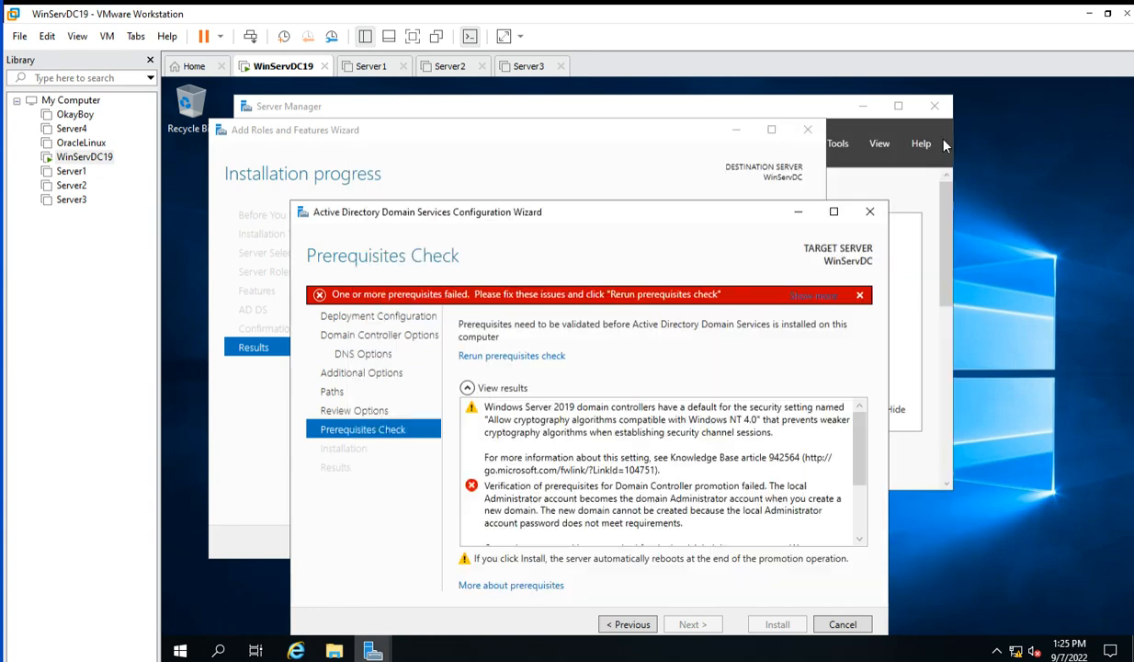
{"action": "left_click", "coordinate": [625, 625]}
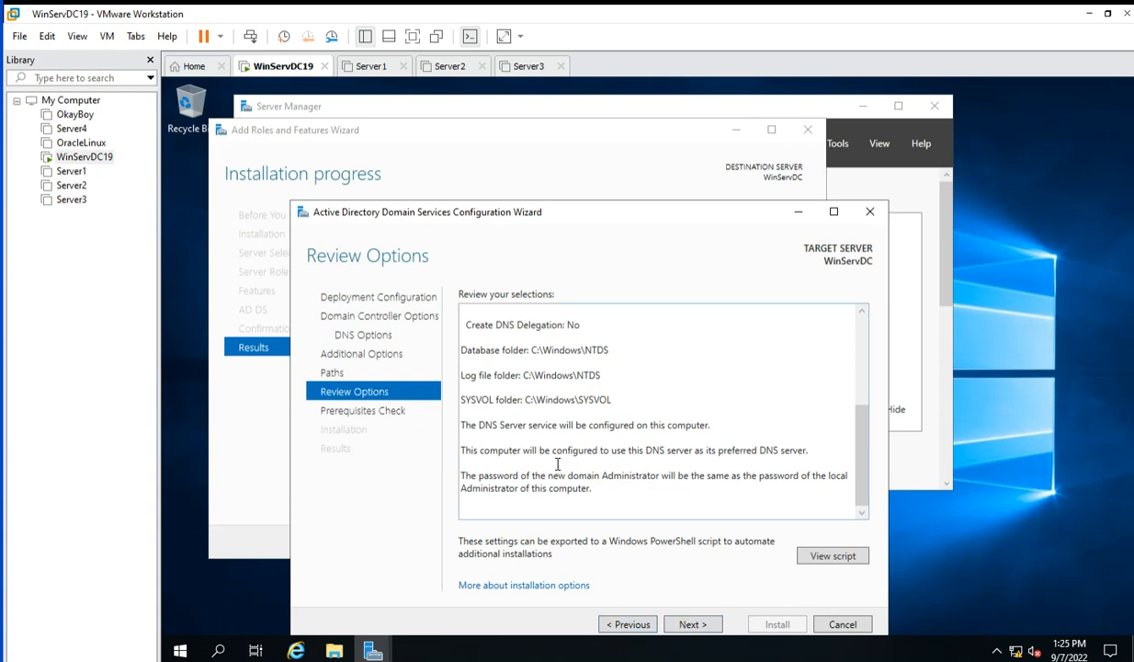
{"action": "left_click", "coordinate": [688, 626]}
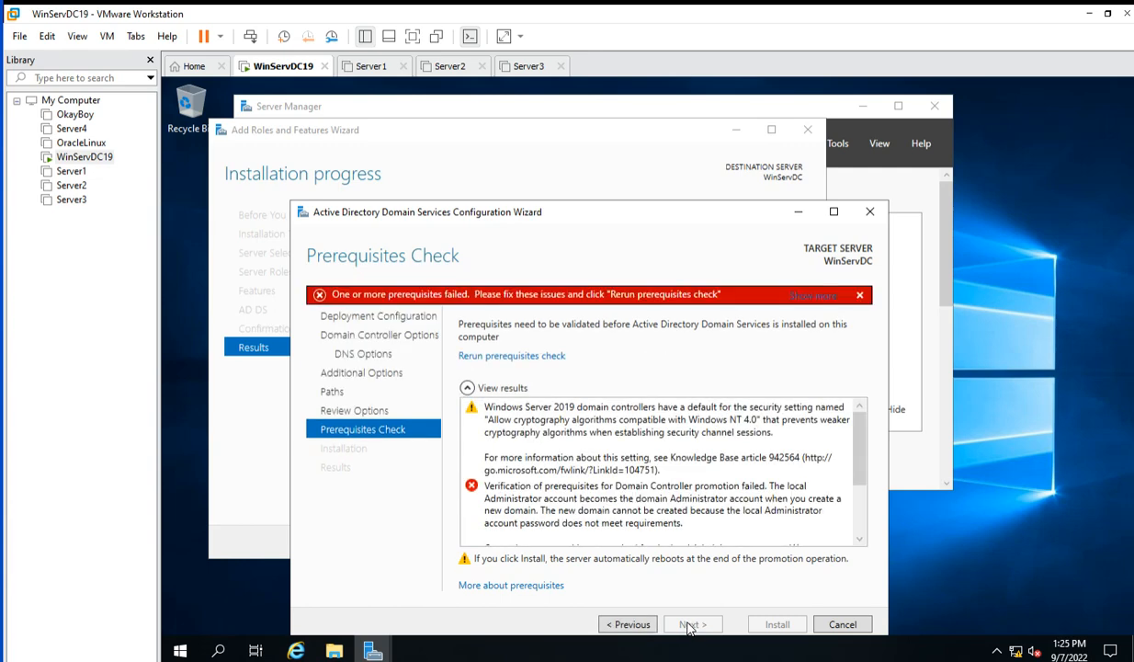
{"action": "left_click", "coordinate": [631, 626]}
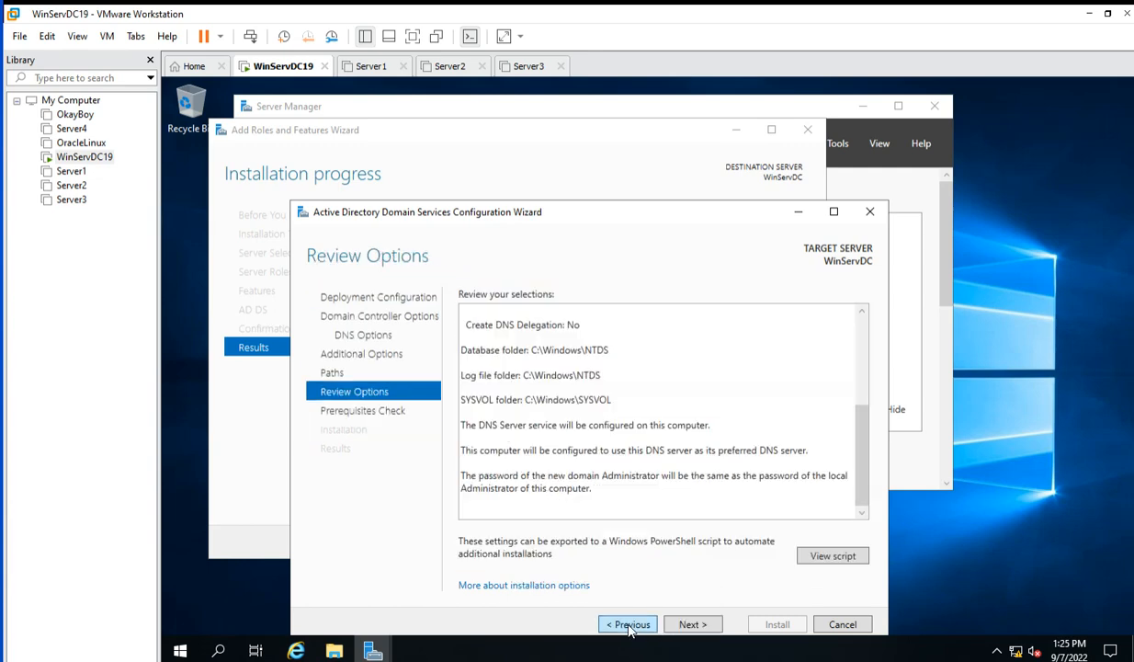
{"action": "left_click", "coordinate": [630, 626]}
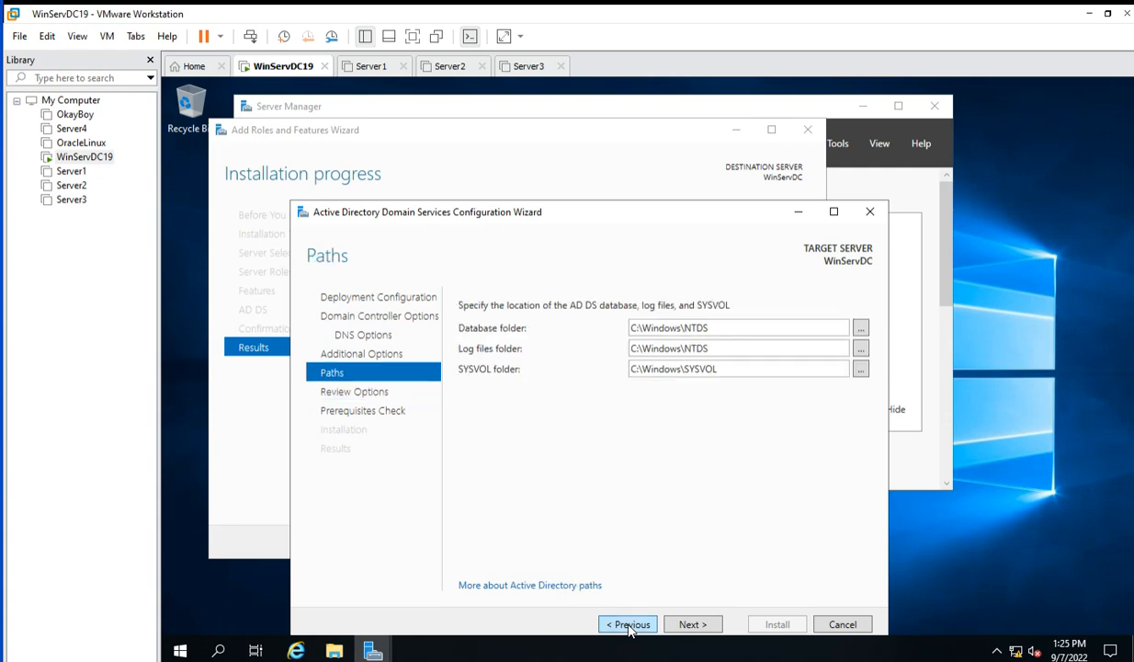
{"action": "left_click", "coordinate": [630, 626]}
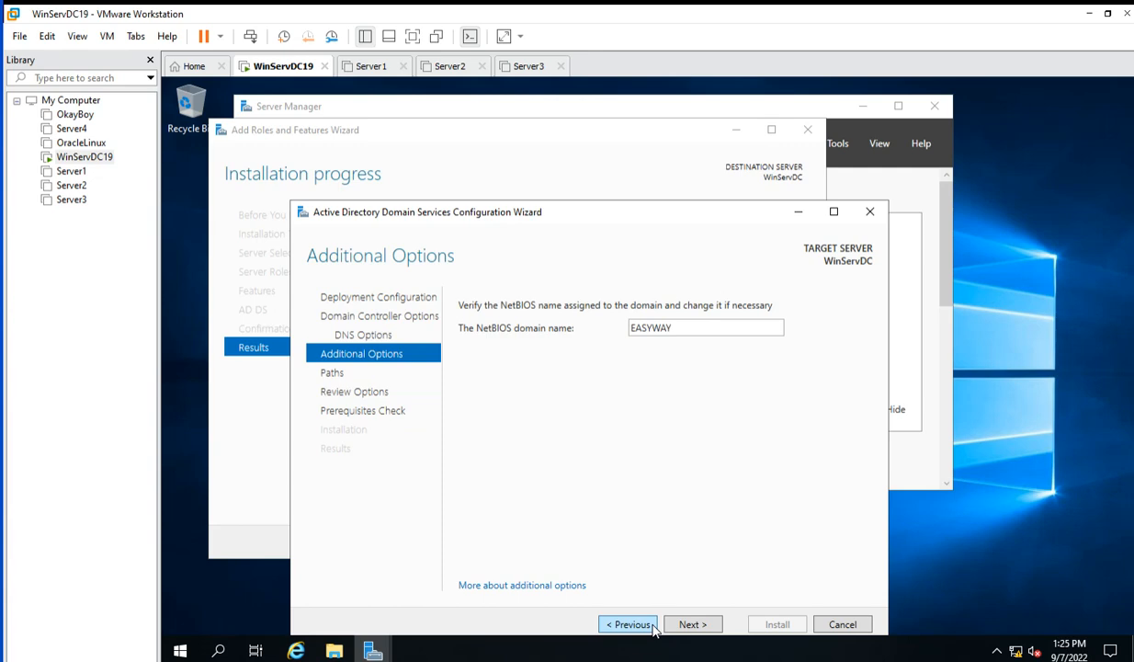
{"action": "left_click", "coordinate": [842, 625]}
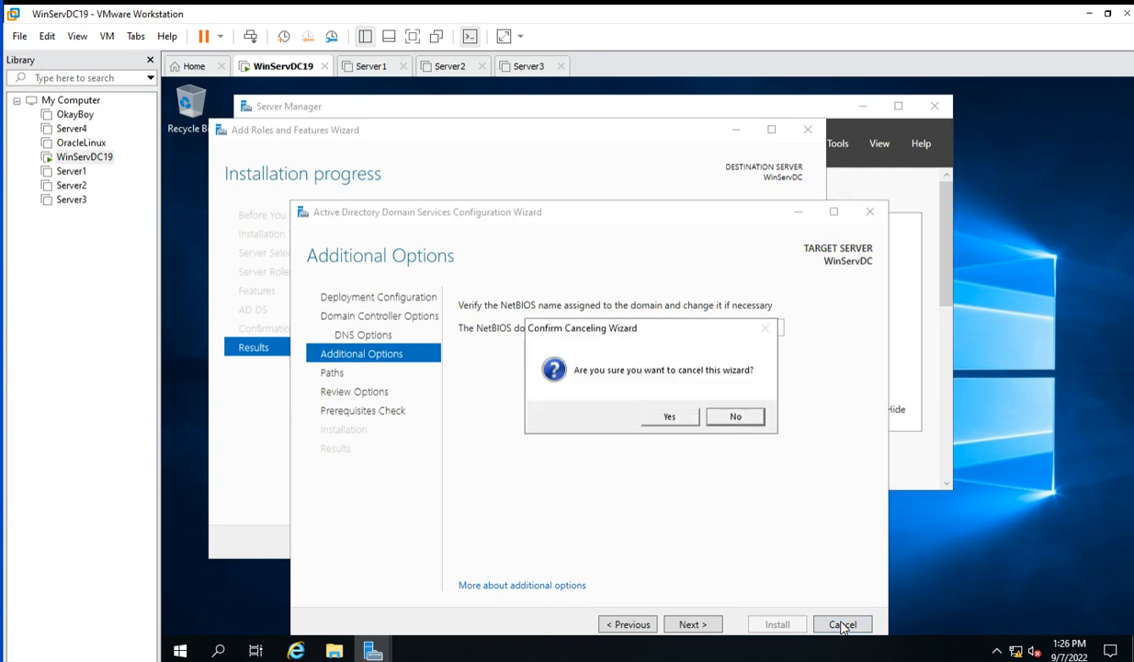
{"action": "left_click", "coordinate": [670, 418]}
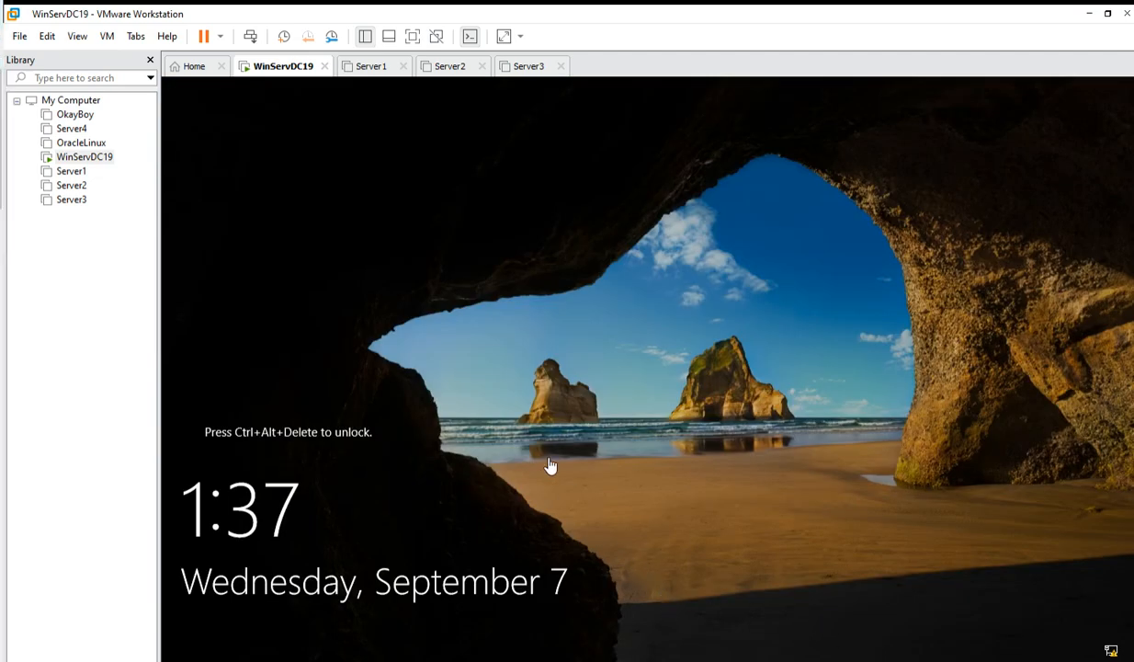
Send Ctrl+Alt+Del to WinServDC19 and sign in as Administrator with the account password.
{"action": "right_click", "coordinate": [283, 73]}
{"action": "mouse_move", "coordinate": [340, 118]}
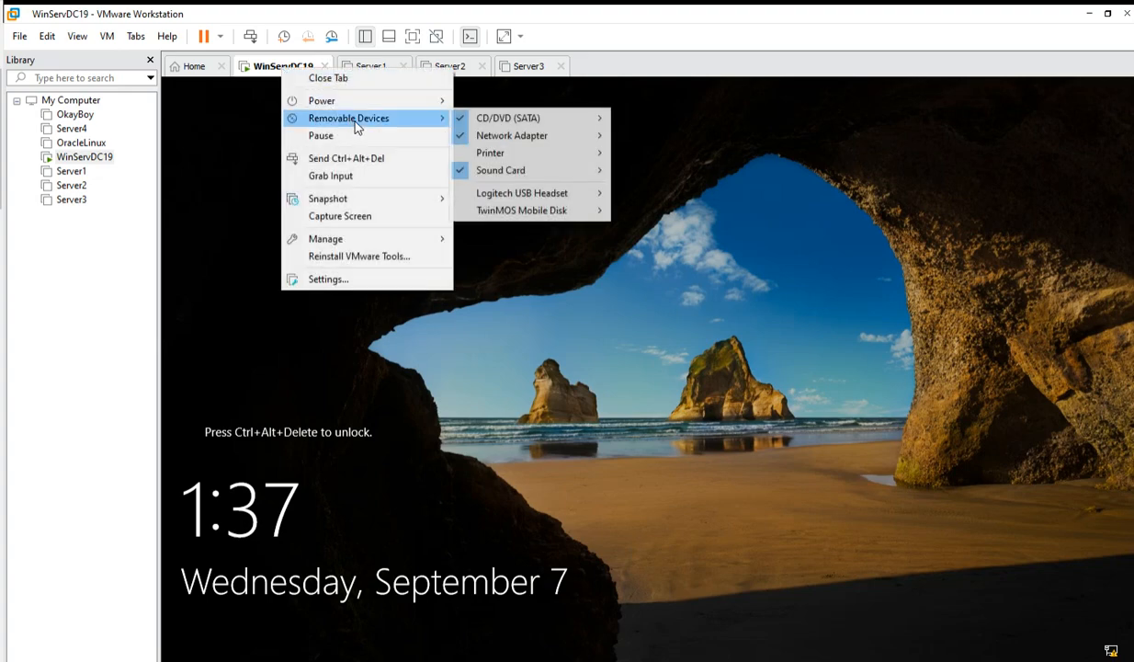
{"action": "left_click", "coordinate": [340, 159]}
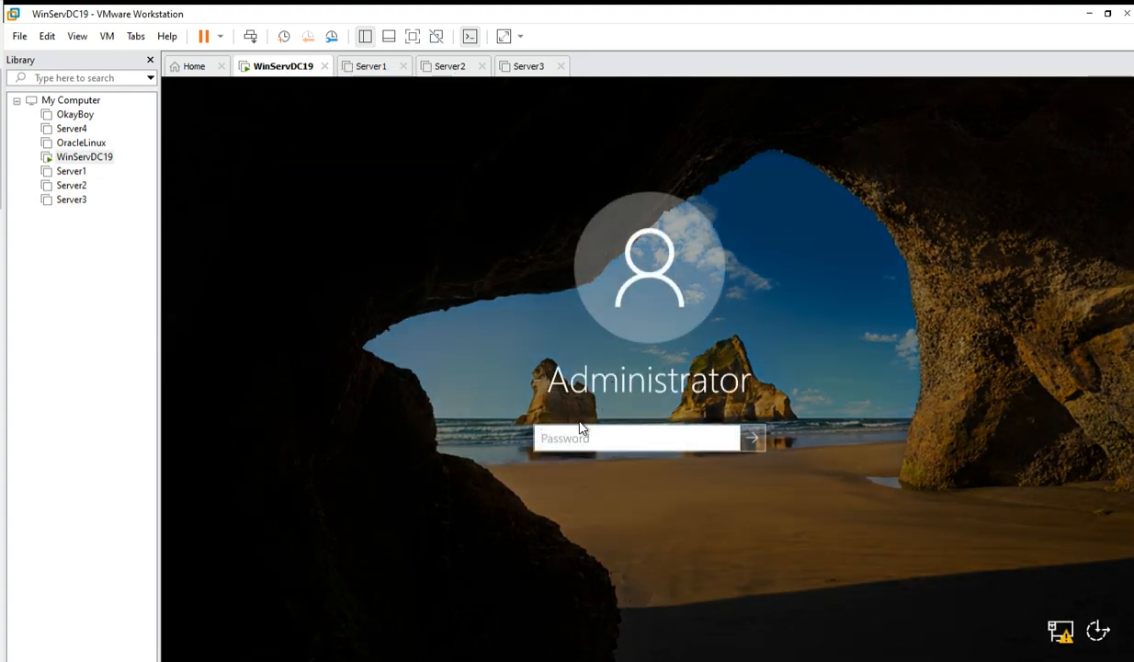
{"action": "type", "text": "Pa$$w0rd1"}
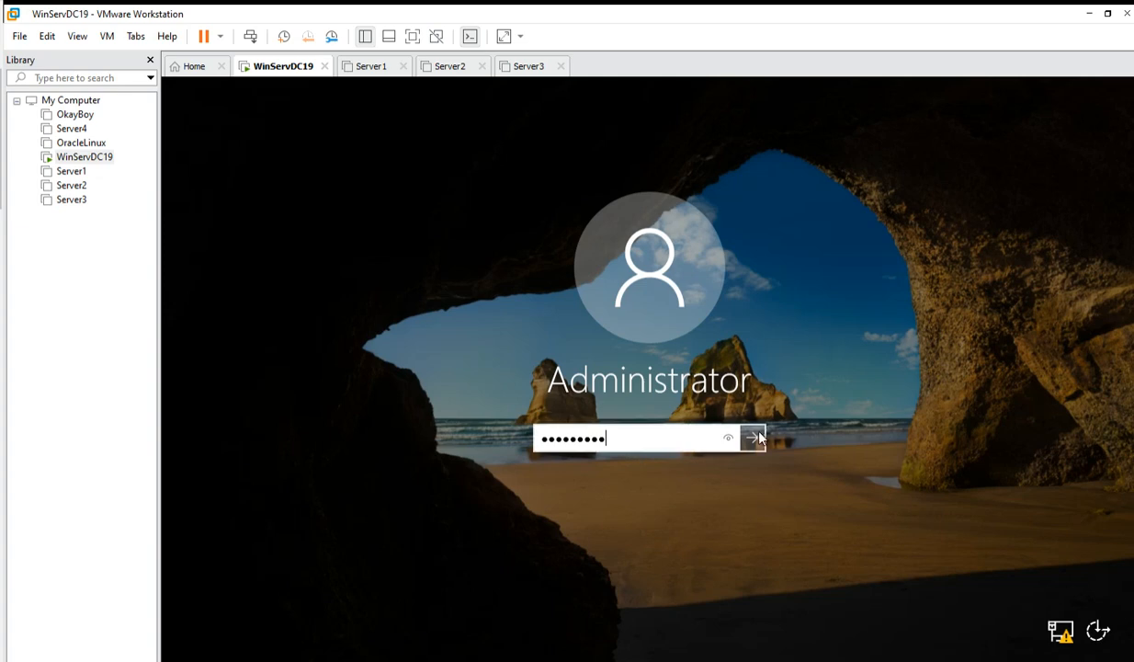
{"action": "left_click", "coordinate": [756, 439]}
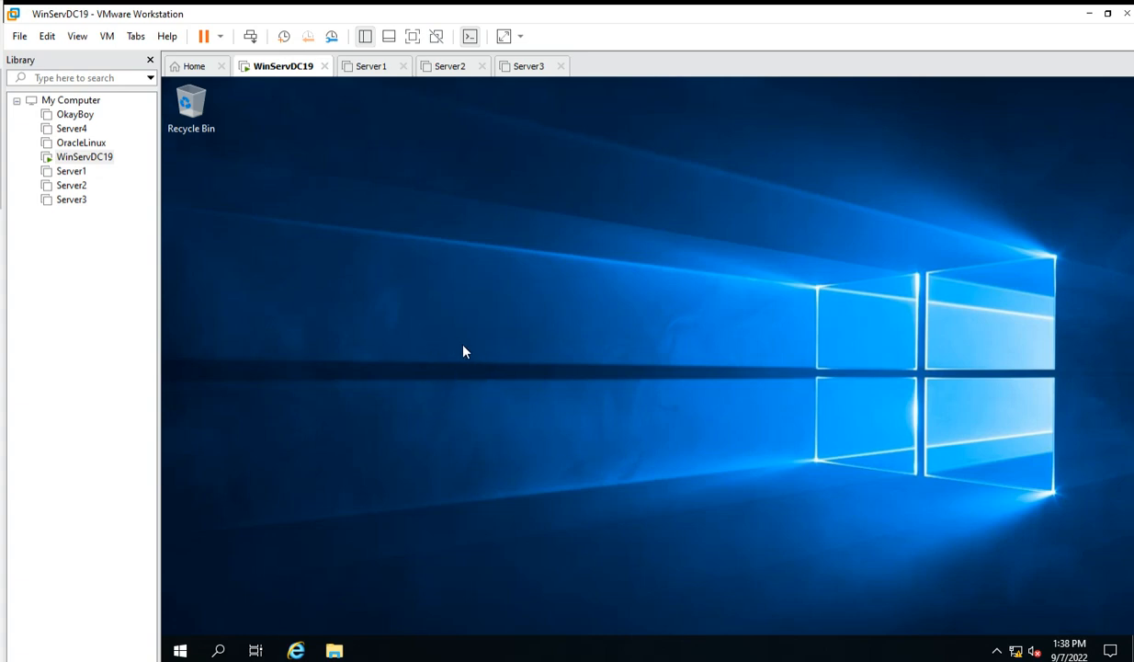
Launch Server Manager from Start, dismiss the Windows Admin Center prompt, and view pending notifications.
{"action": "left_click", "coordinate": [182, 651]}
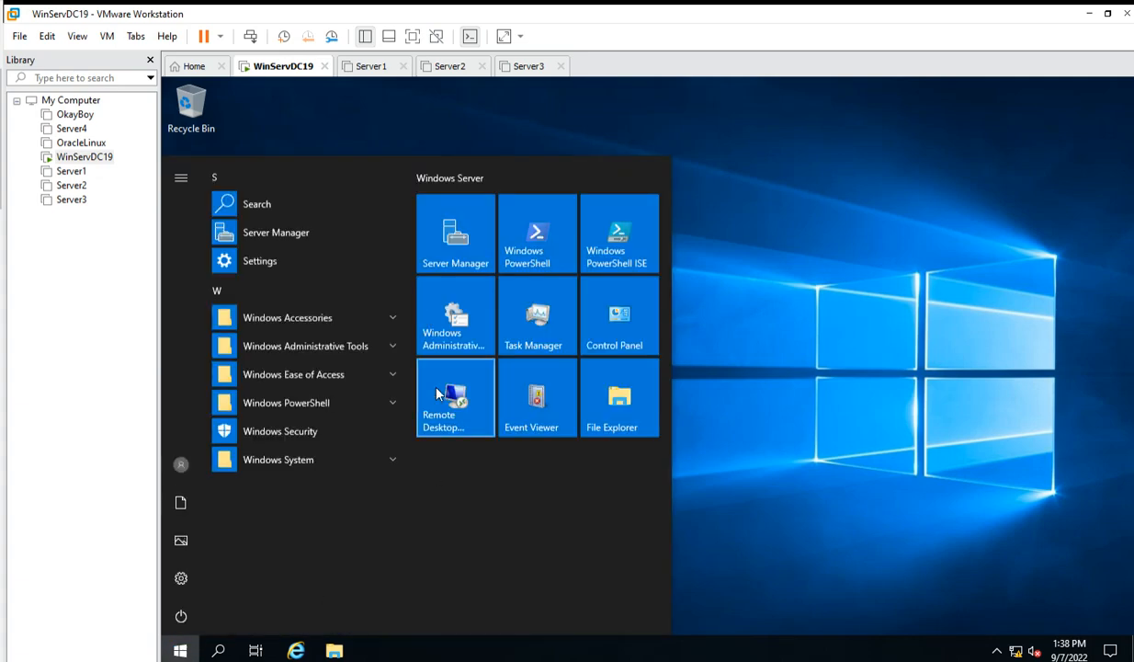
{"action": "left_click", "coordinate": [447, 247]}
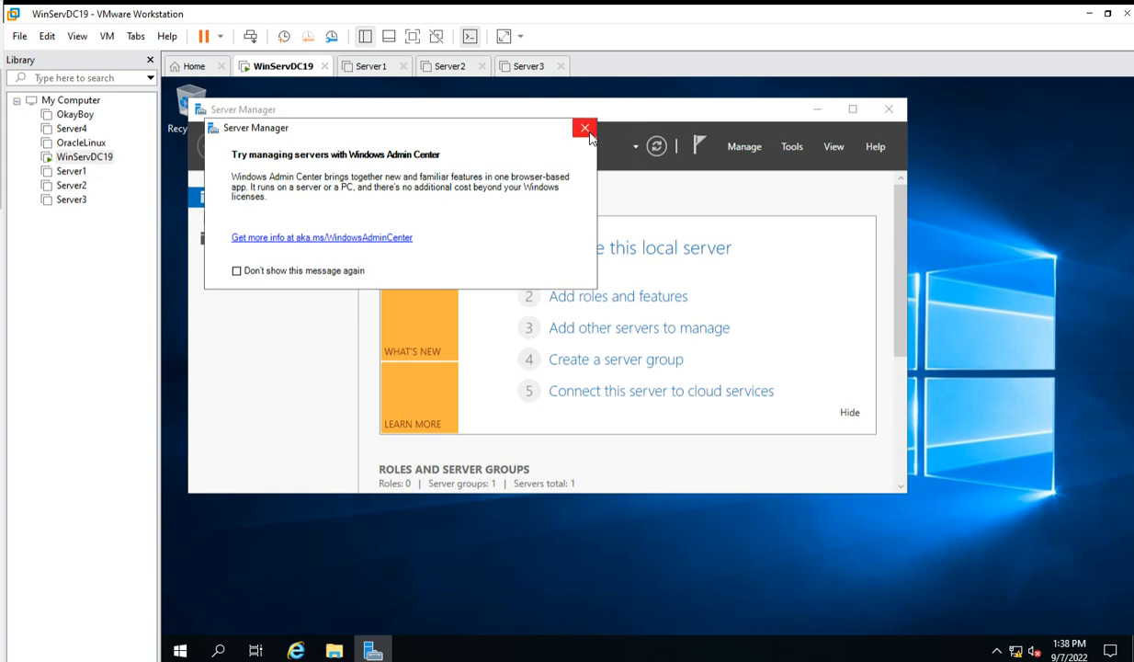
{"action": "left_click", "coordinate": [584, 128]}
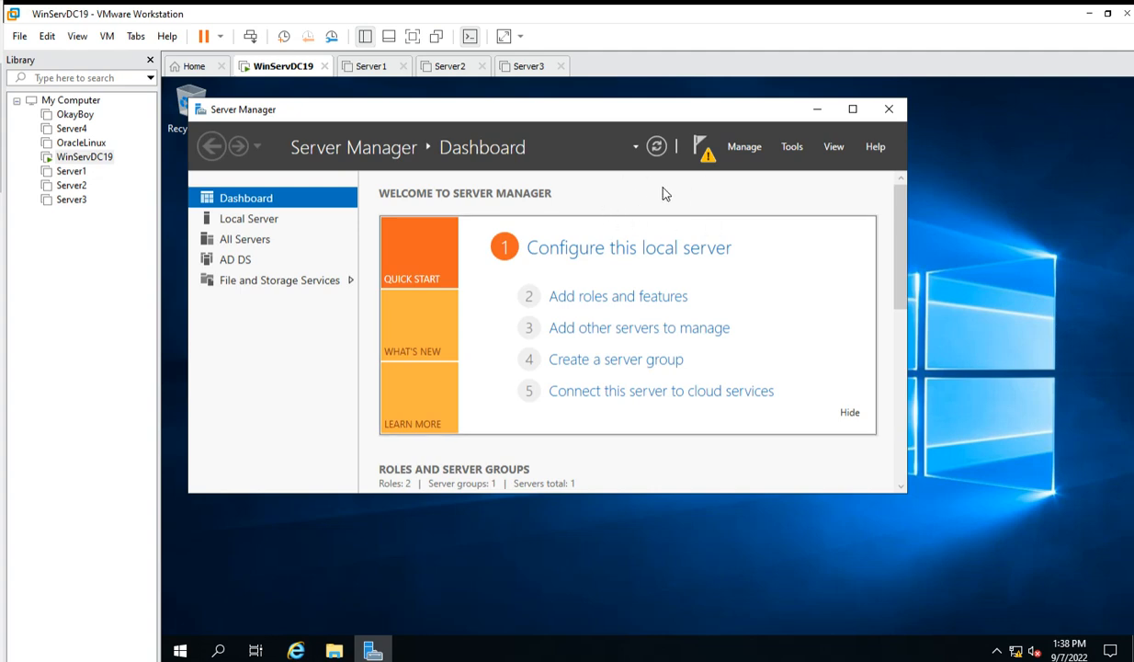
{"action": "left_click", "coordinate": [706, 161]}
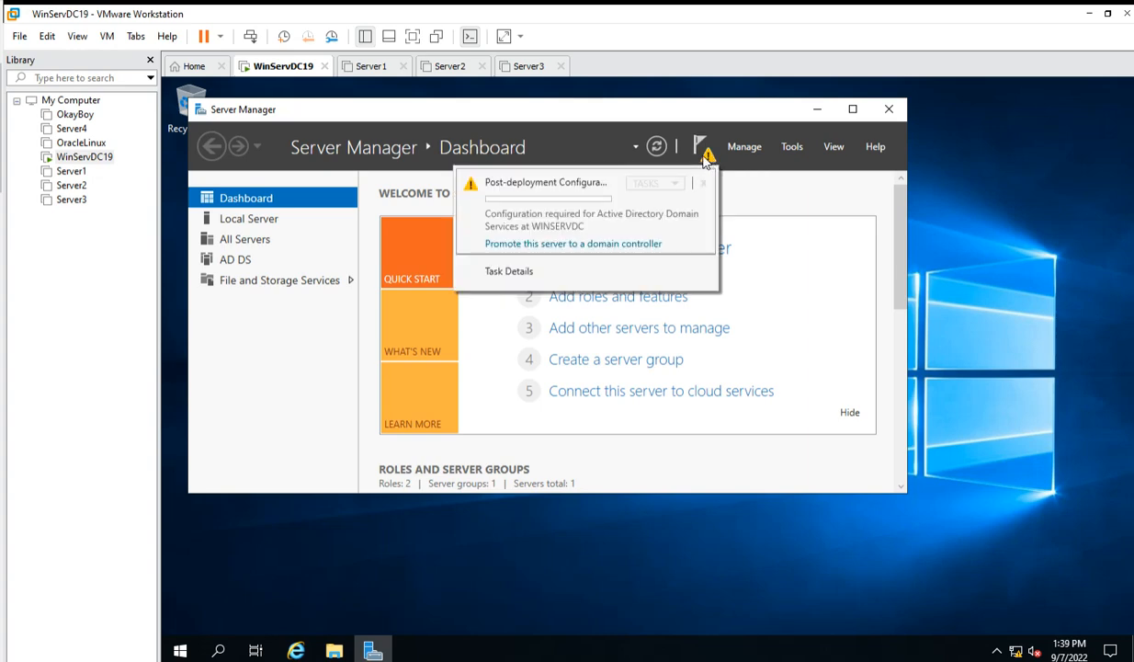
Start promoting the server to a domain controller as a new forest with root domain easyway.com.
{"action": "left_click", "coordinate": [549, 245]}
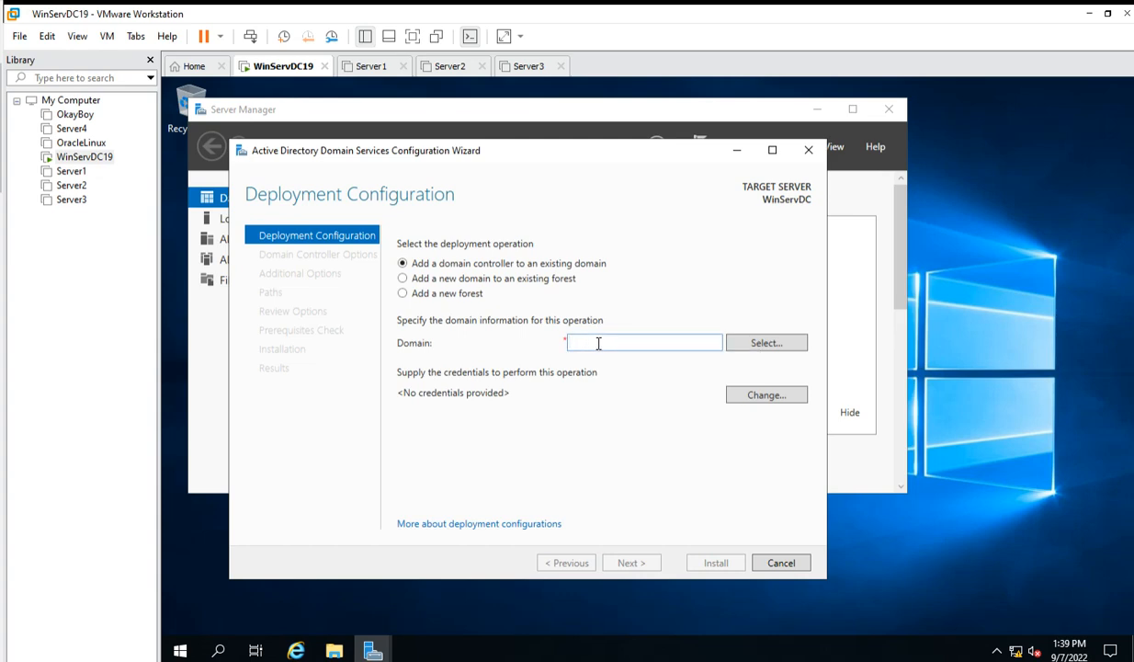
{"action": "key", "text": "BackSpace"}
{"action": "key", "text": "BackSpace"}
{"action": "type", "text": "asywa"}
{"action": "left_click", "coordinate": [403, 294]}
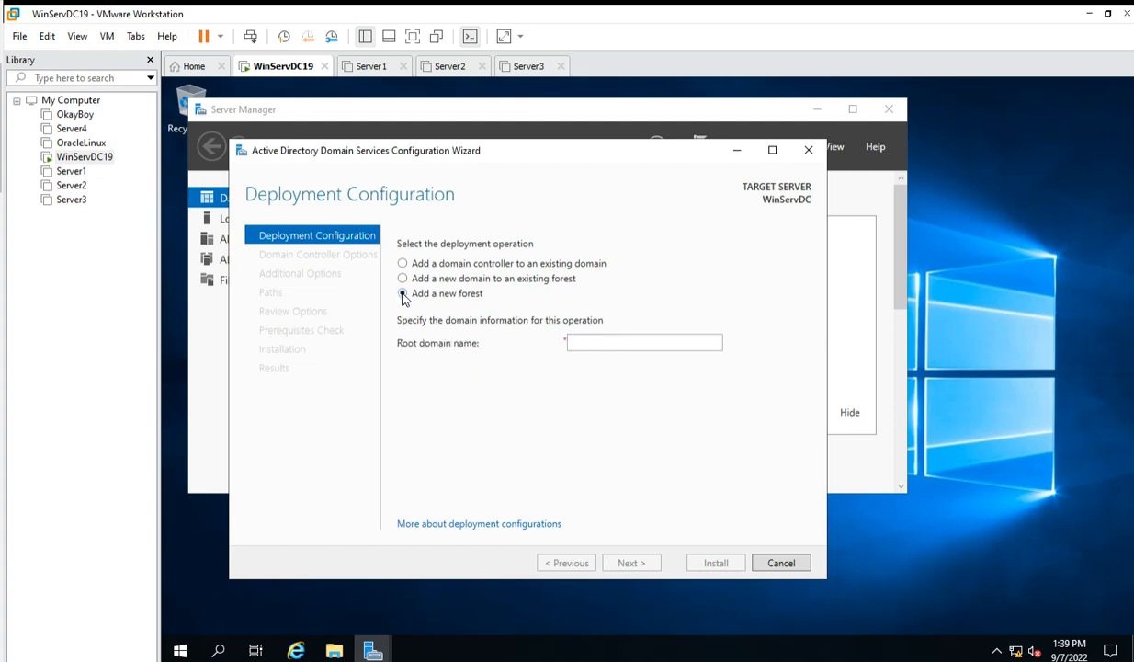
{"action": "left_click", "coordinate": [593, 340]}
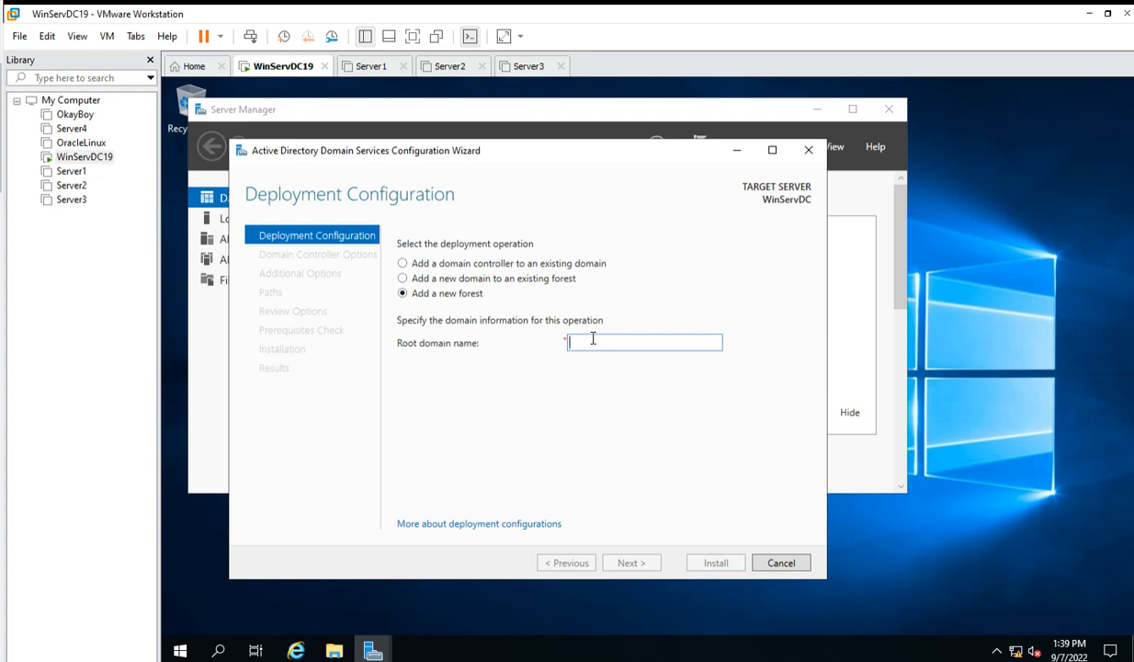
{"action": "type", "text": "easy"}
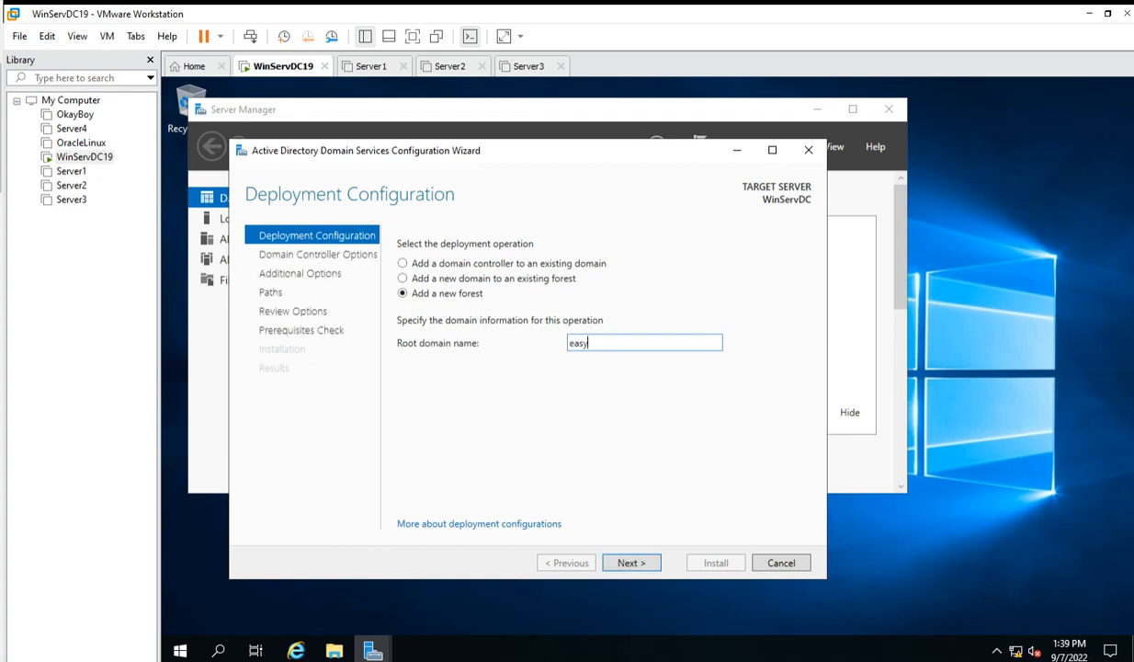
{"action": "type", "text": "way.com"}
Validate the domain name and enter the DSRM restore-mode password.
{"action": "left_click", "coordinate": [633, 564]}
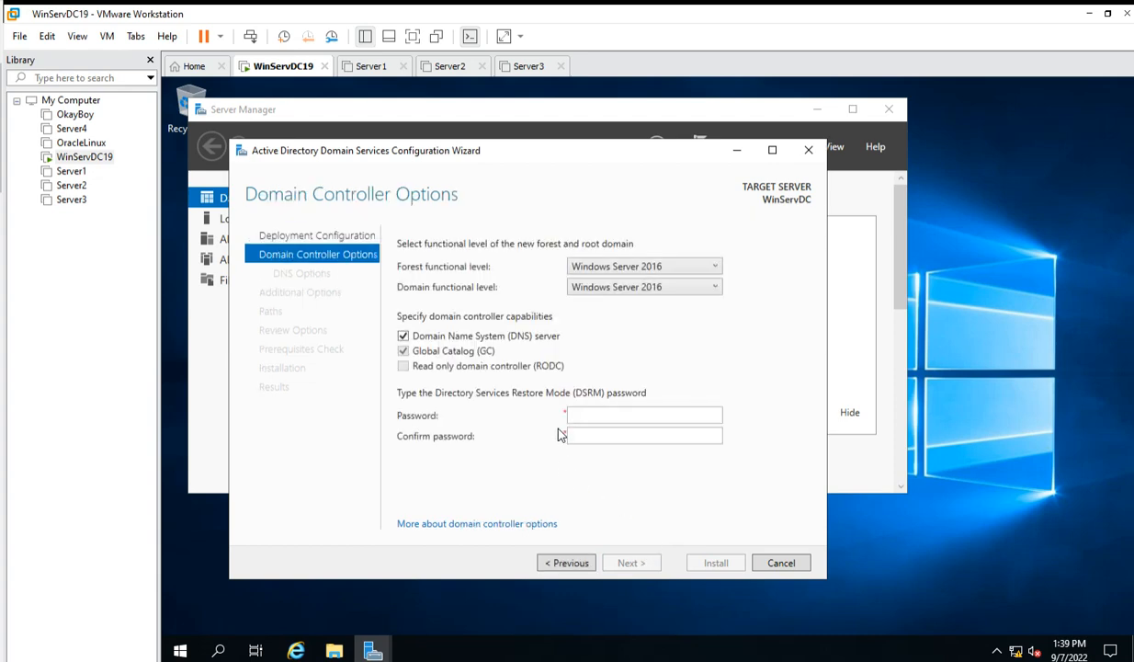
{"action": "left_click", "coordinate": [605, 410]}
{"action": "type", "text": "Password"}
{"action": "key", "text": "Tab"}
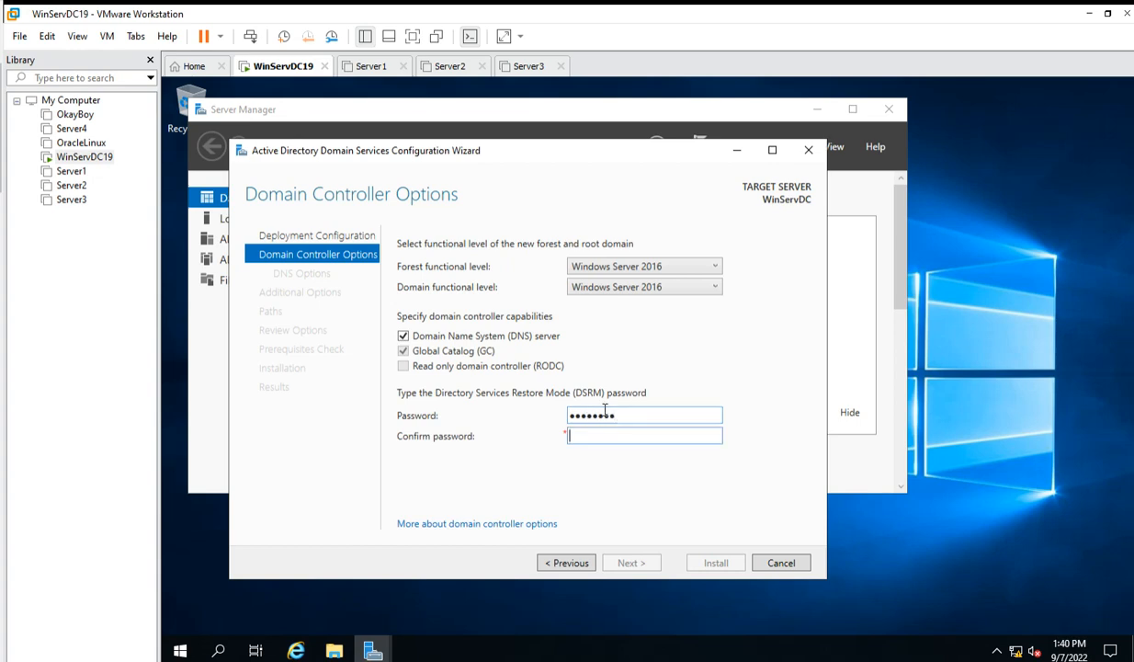
{"action": "type", "text": "Password"}
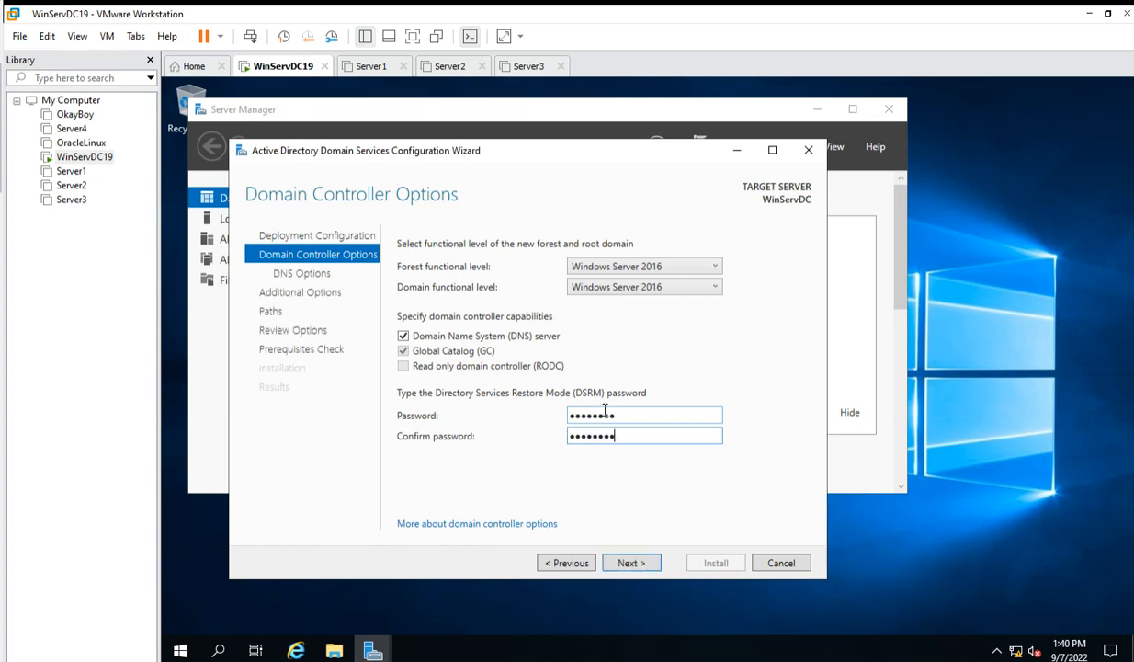
Accept the DNS options, NetBIOS name EASYWAY, default paths and review settings to run prerequisites.
{"action": "left_click", "coordinate": [638, 563]}
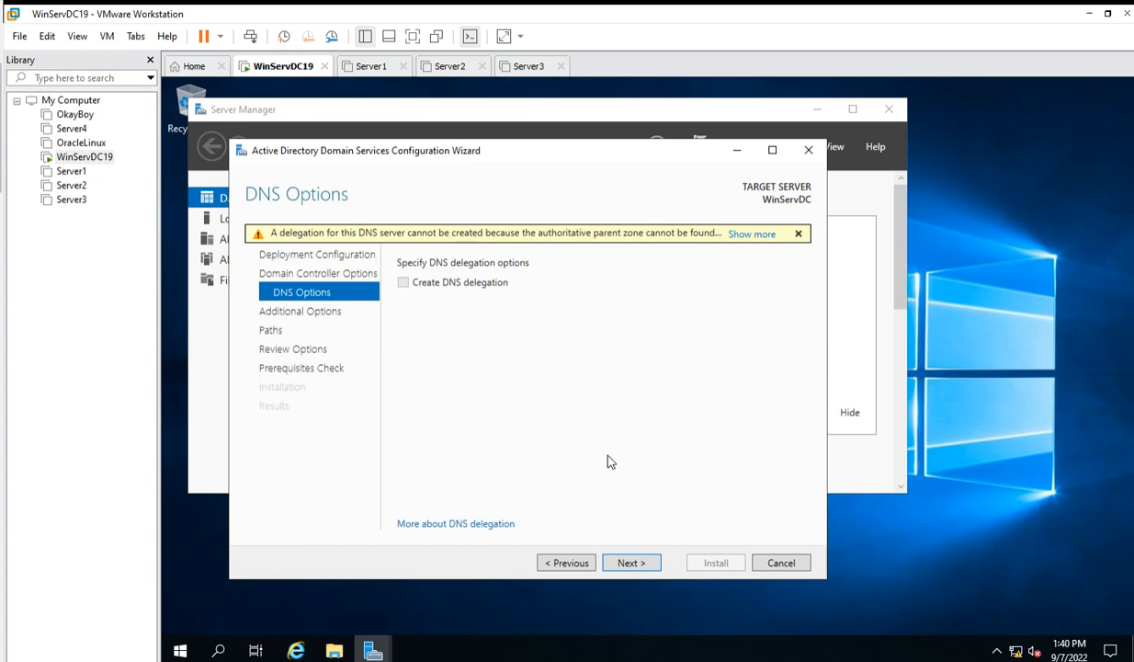
{"action": "left_click", "coordinate": [632, 563]}
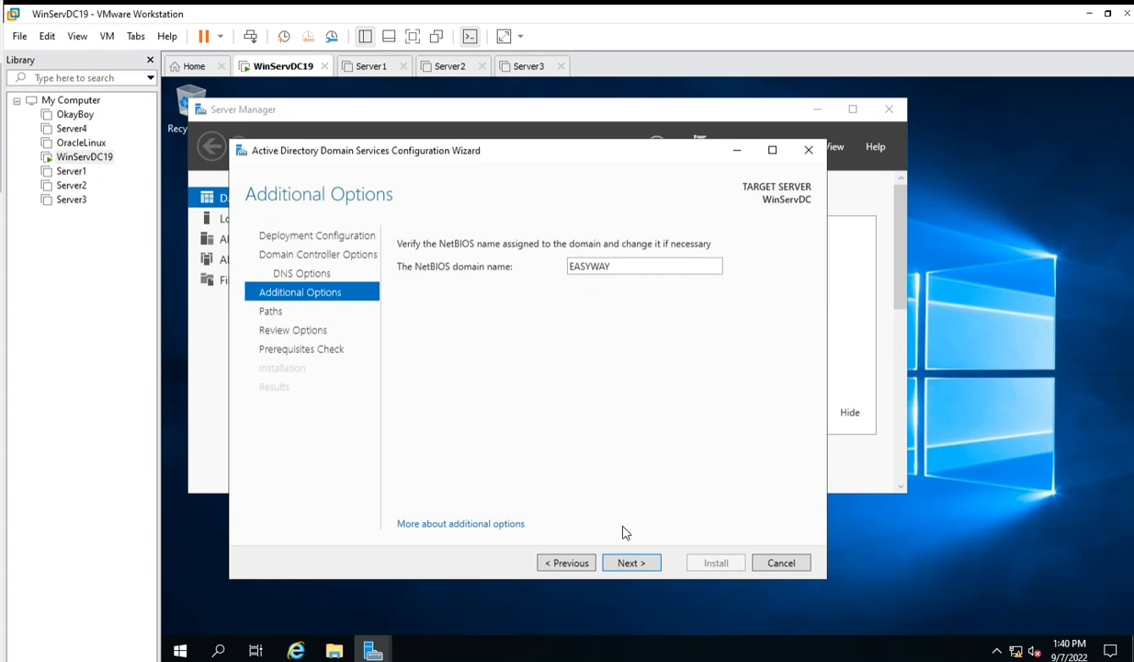
{"action": "left_click", "coordinate": [632, 558]}
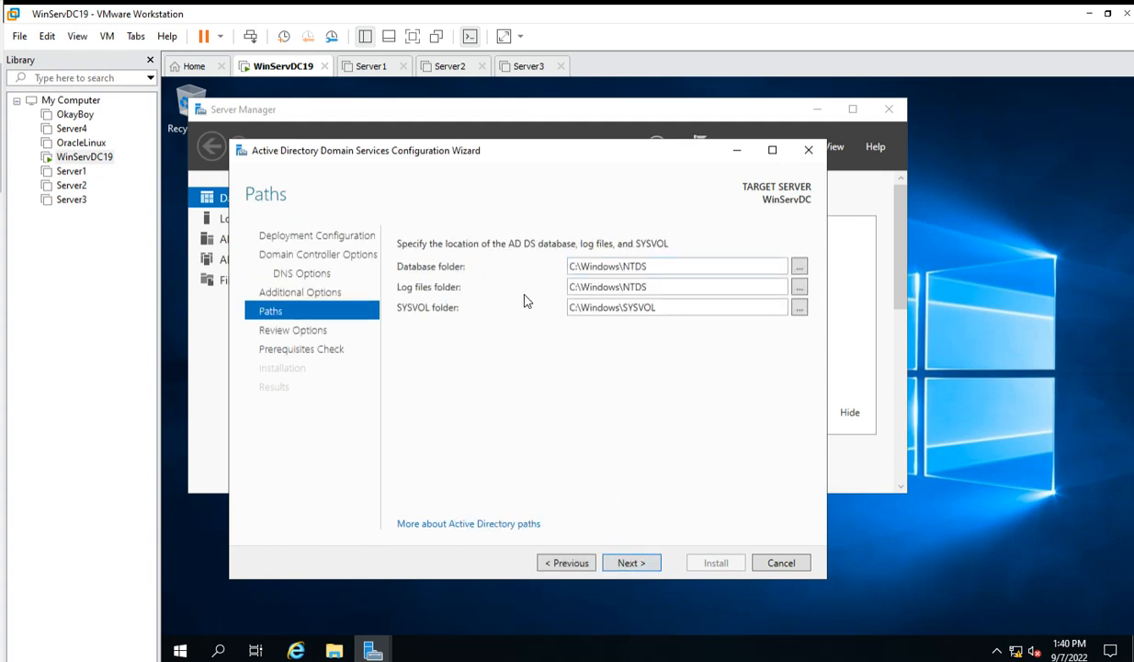
{"action": "left_click", "coordinate": [642, 562]}
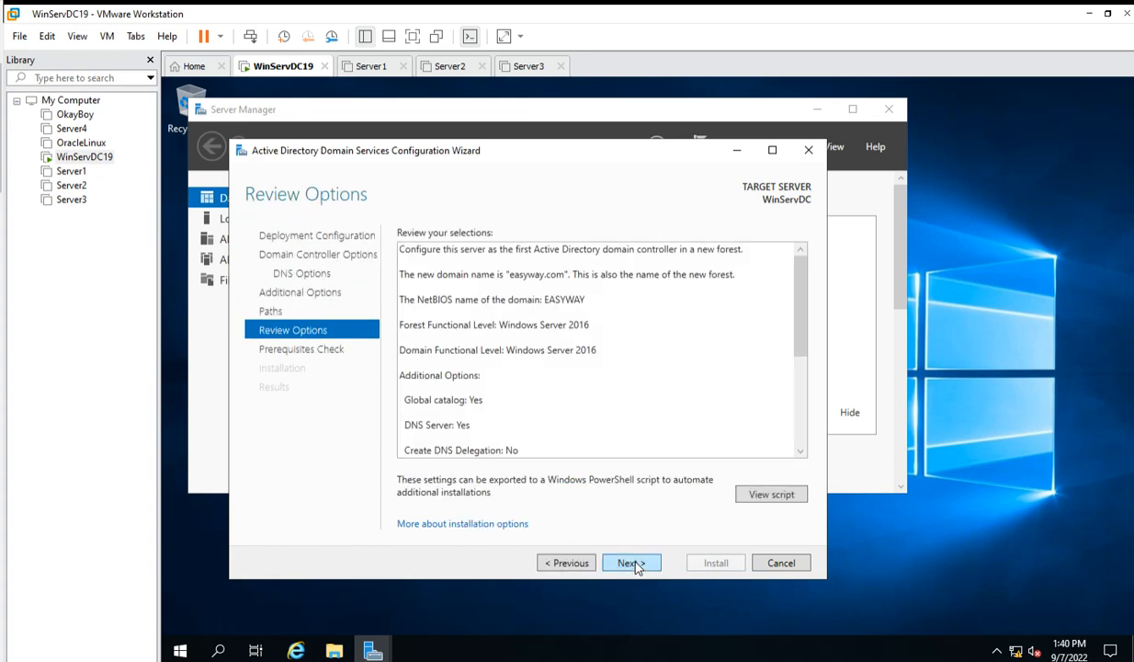
{"action": "left_click", "coordinate": [634, 563]}
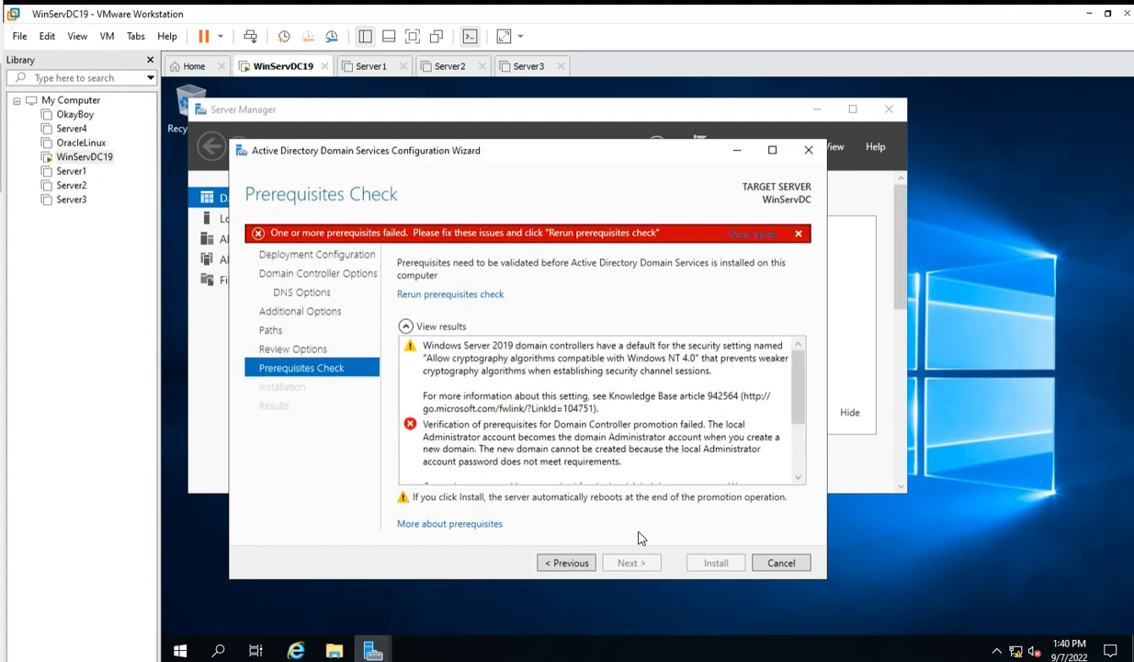
Scroll through the prerequisites check results.
{"action": "left_click_drag", "start_coordinate": [797, 387], "coordinate": [784, 448]}
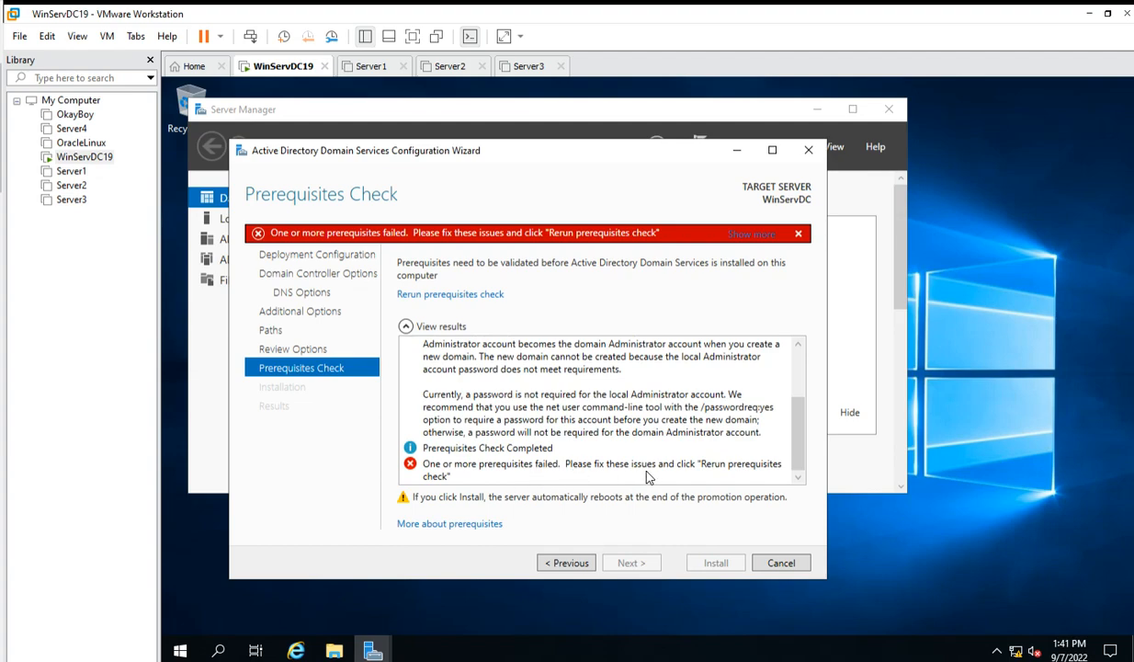
{"action": "scroll", "coordinate": [644, 460], "scroll_direction": "up", "scroll_amount": 1}
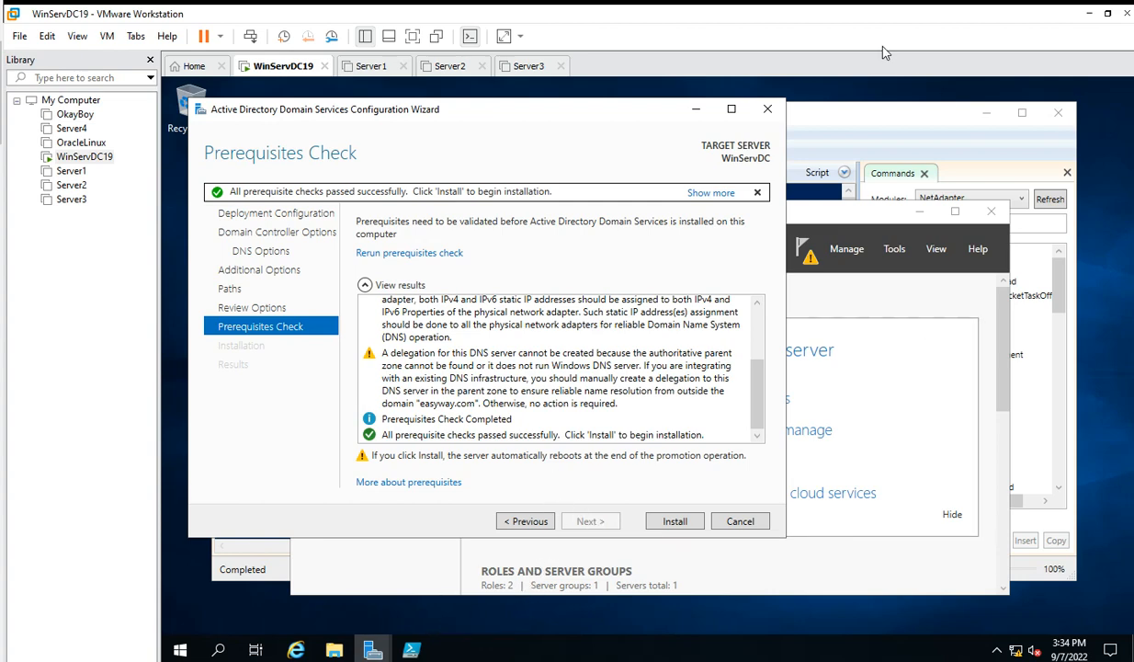
Minimize the wizard and Server Manager, then review the net user Administrator /passwordreq:yes command in PowerShell ISE.
{"action": "left_click", "coordinate": [691, 109]}
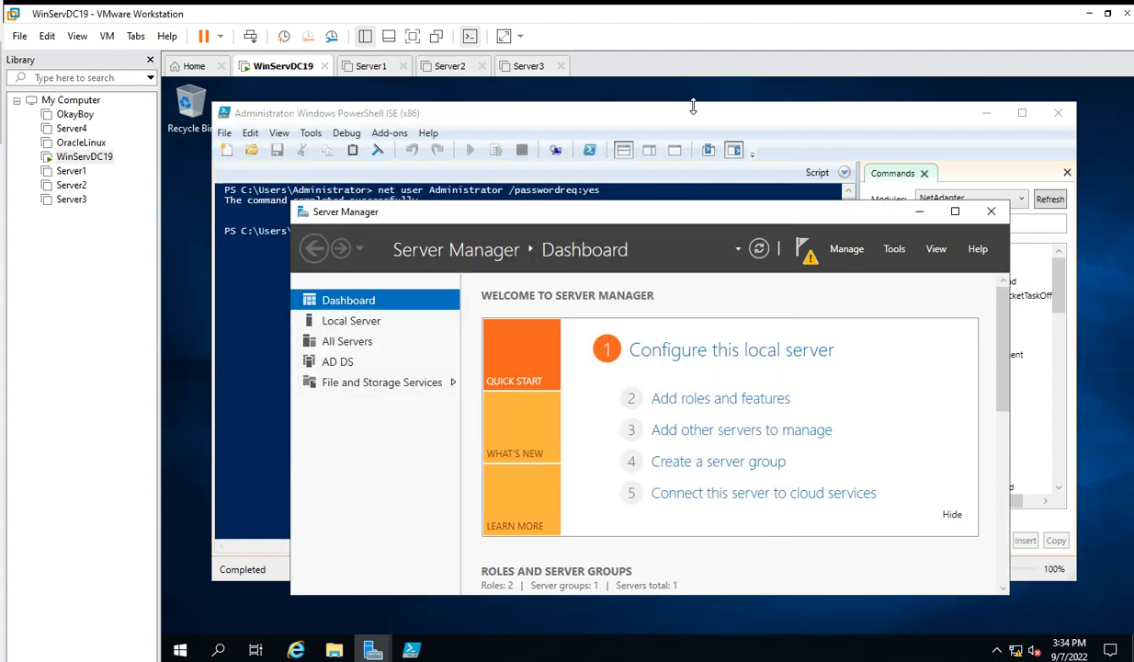
{"action": "left_click", "coordinate": [921, 213]}
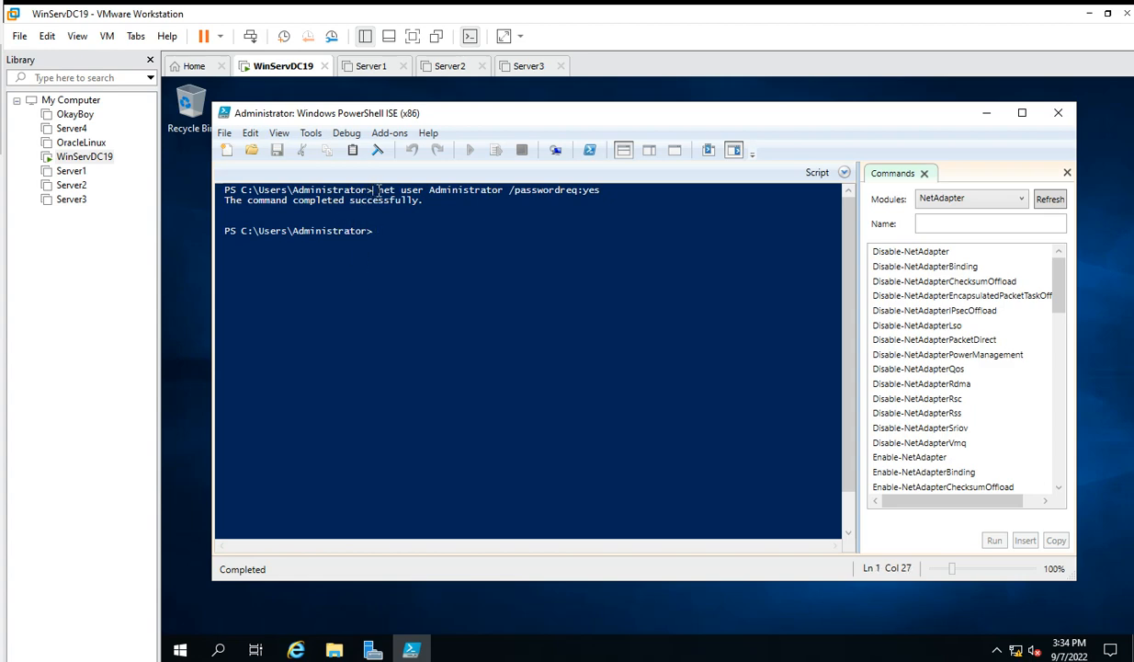
{"action": "left_click_drag", "start_coordinate": [378, 189], "coordinate": [576, 193]}
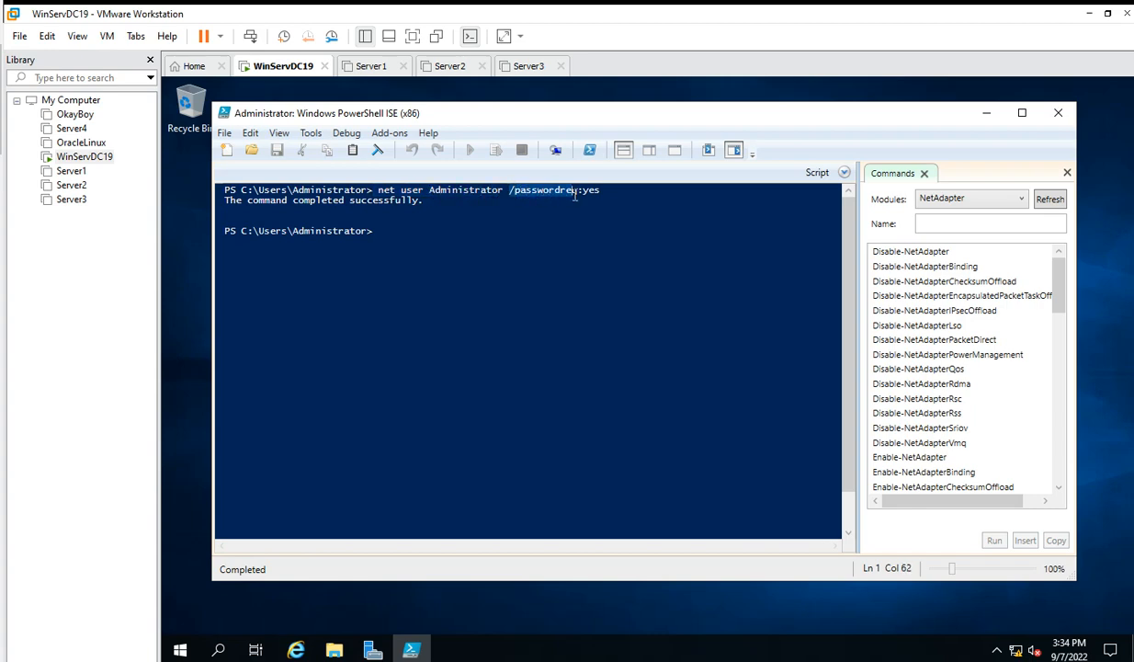
{"action": "left_click", "coordinate": [583, 194]}
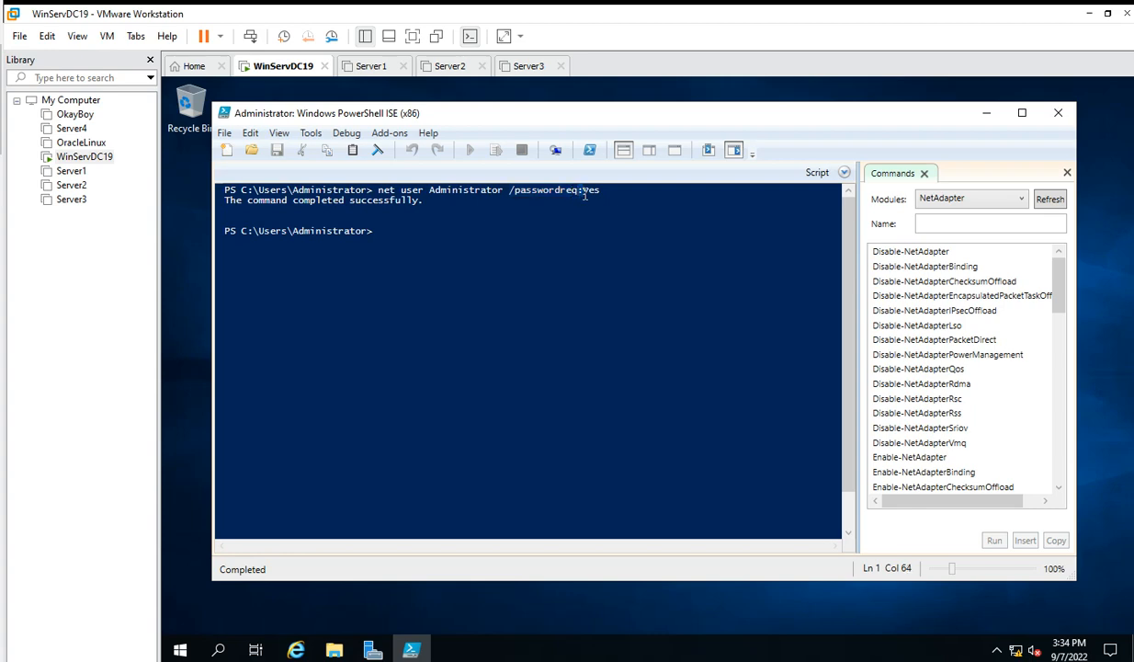
{"action": "left_click_drag", "start_coordinate": [583, 194], "coordinate": [602, 193]}
{"action": "left_click", "coordinate": [359, 283]}
Search 'power', close the search panel, and minimize PowerShell ISE to reveal the desktop.
{"action": "left_click", "coordinate": [220, 650]}
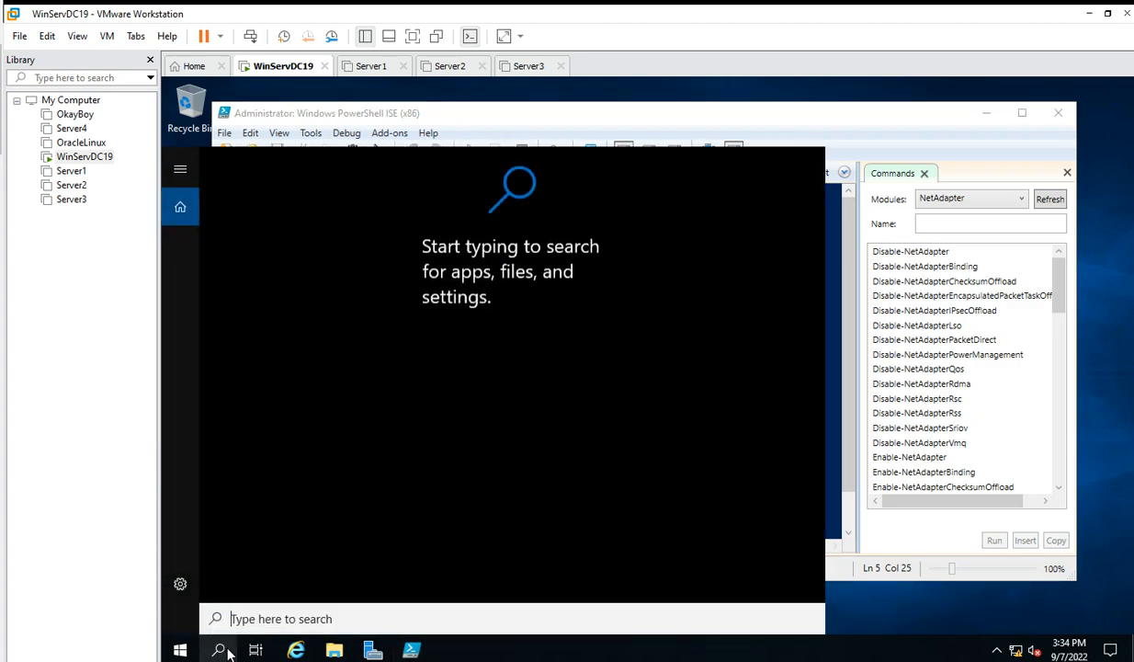
{"action": "type", "text": "p"}
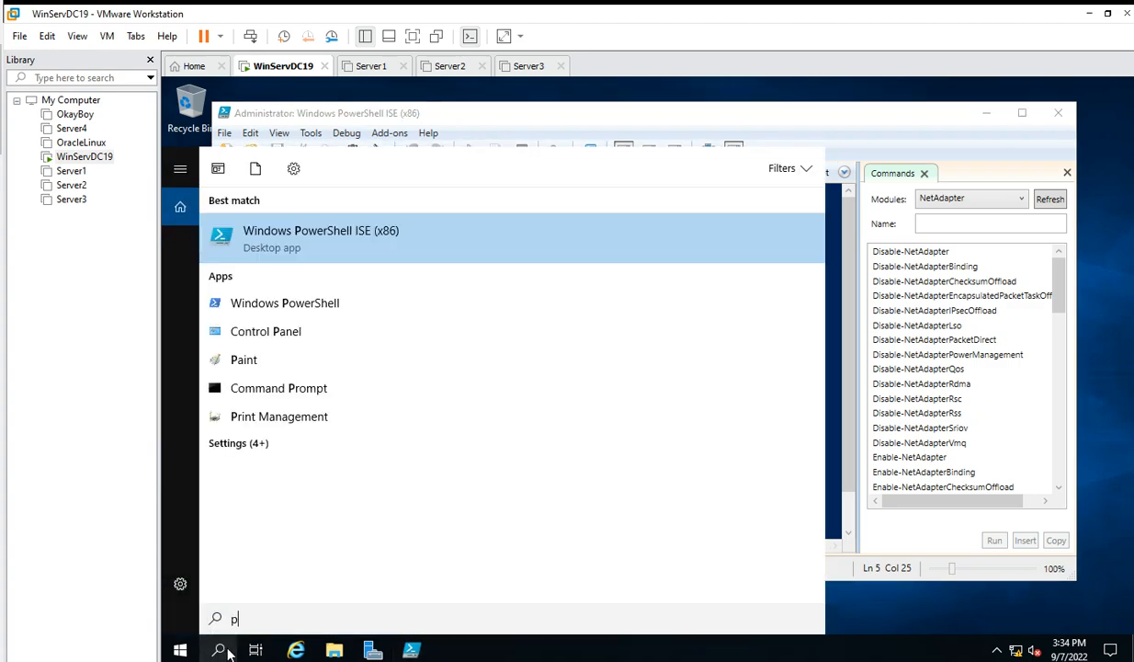
{"action": "type", "text": "ower"}
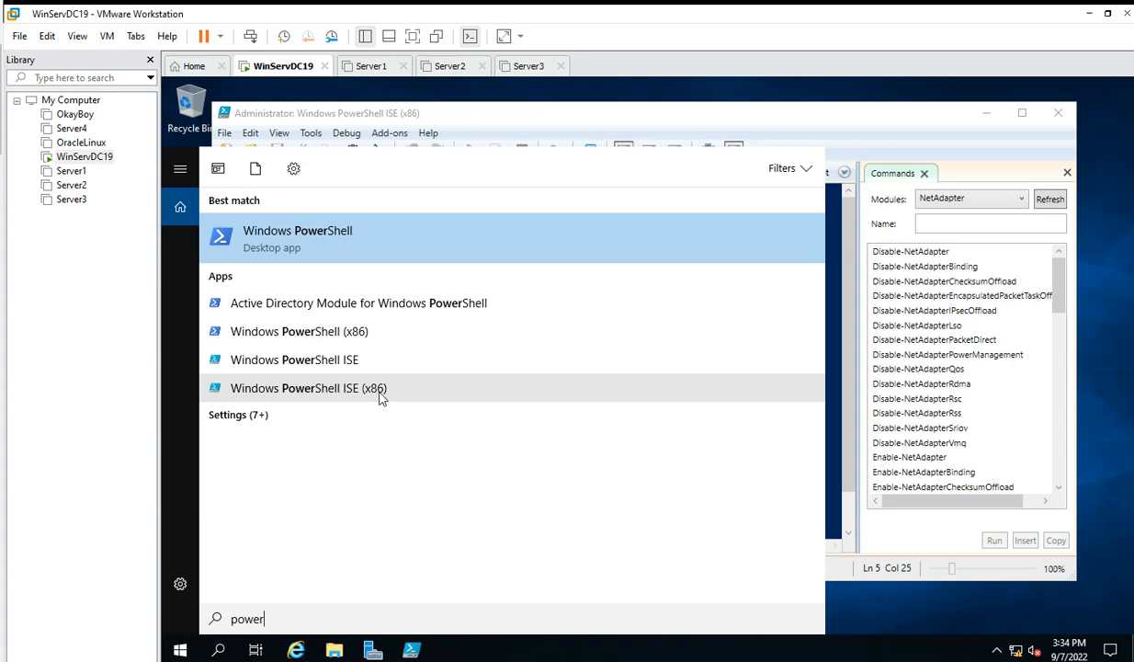
{"action": "left_click", "coordinate": [864, 133]}
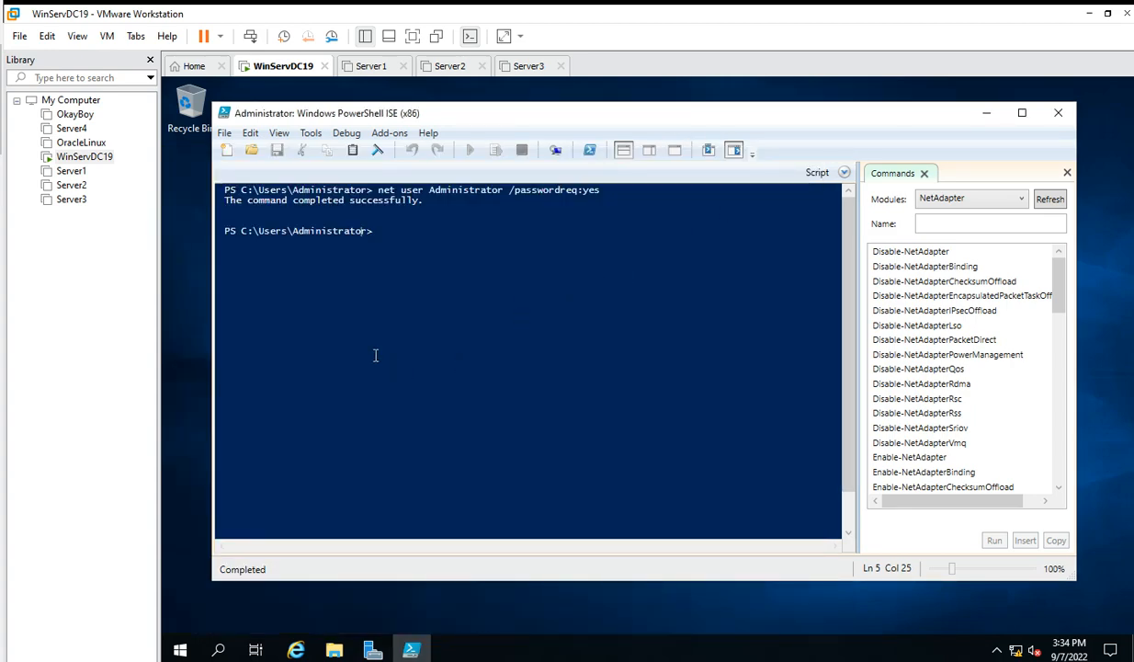
{"action": "left_click", "coordinate": [985, 114]}
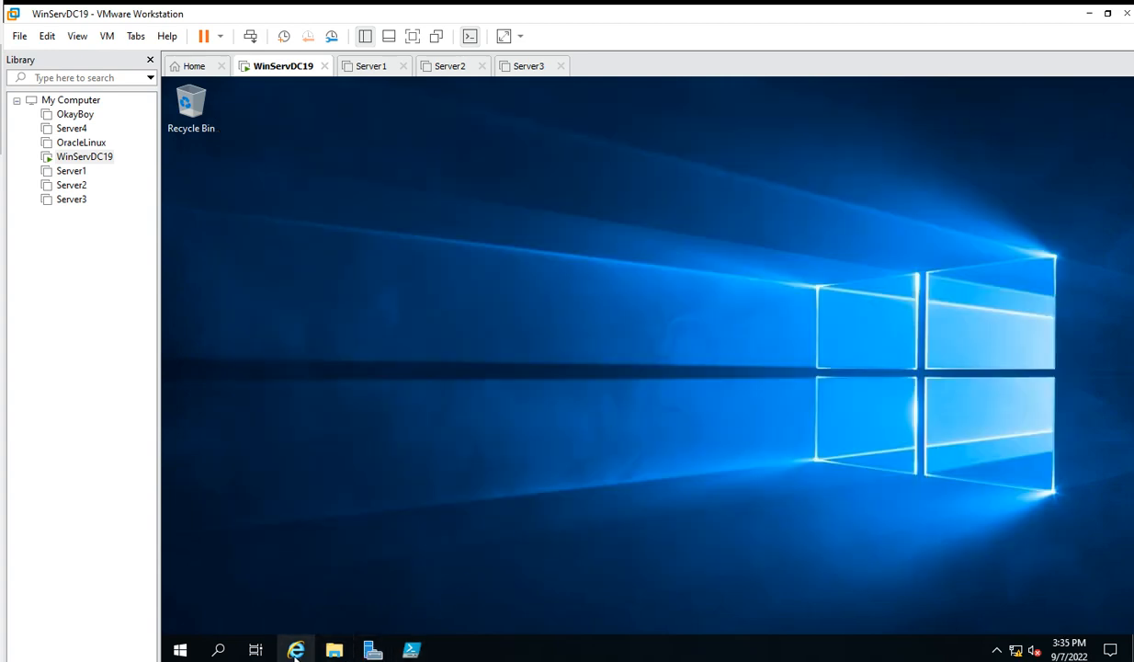
Review the AD DS wizard's prerequisite results, then install to promote WinServDC to domain controller.
{"action": "mouse_move", "coordinate": [372, 651]}
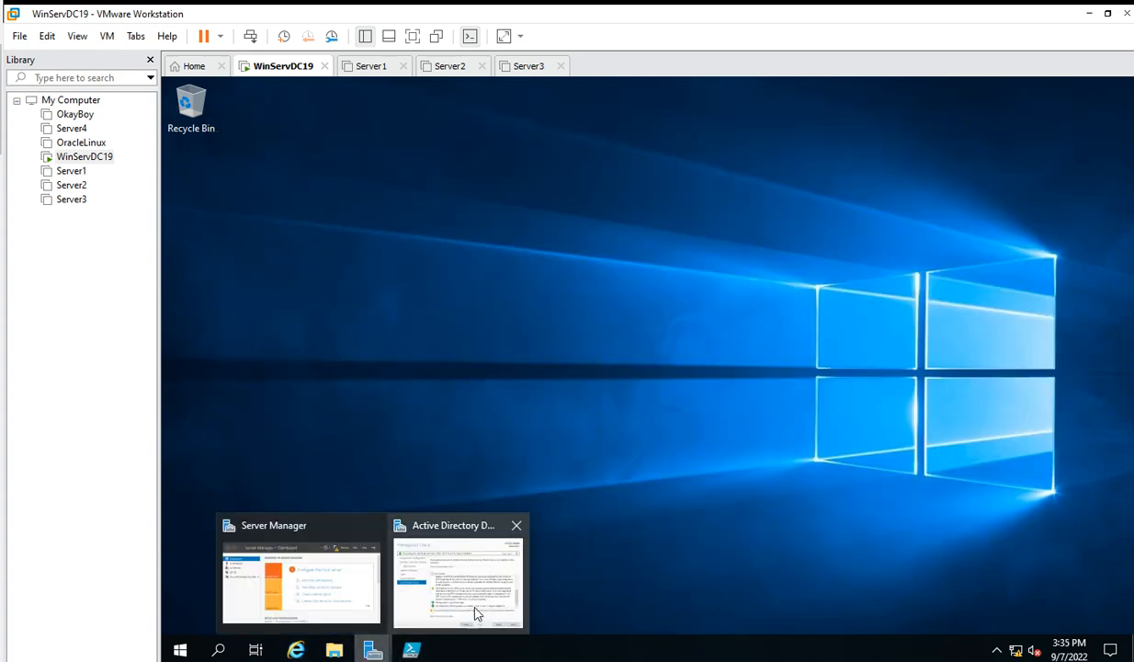
{"action": "left_click", "coordinate": [460, 570]}
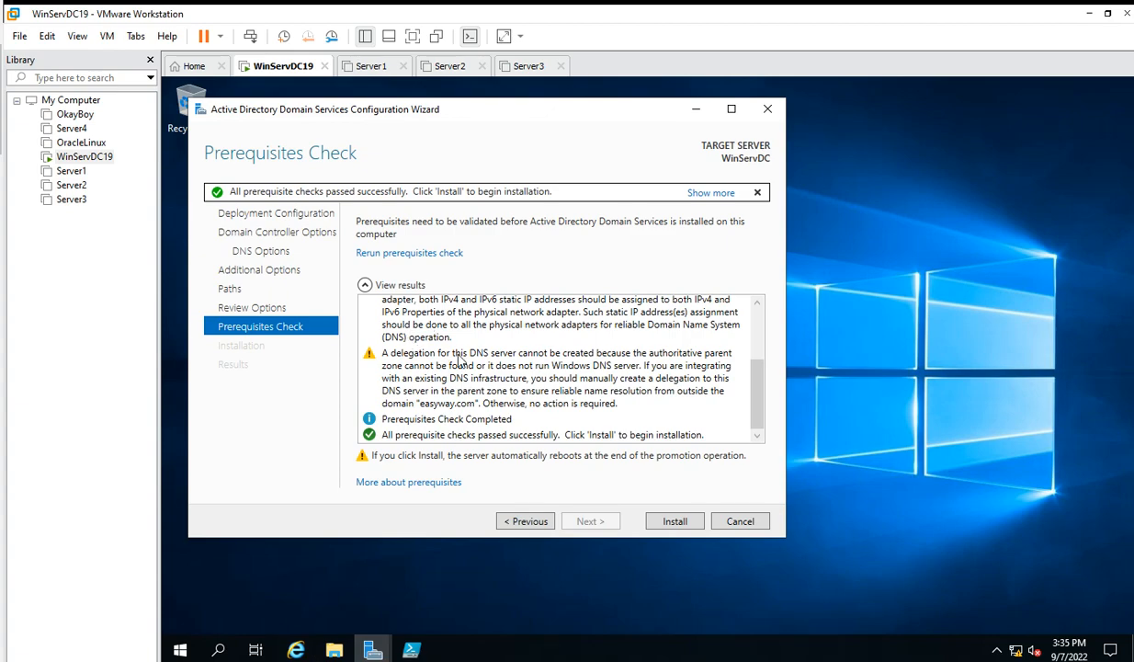
{"action": "scroll", "coordinate": [459, 360], "scroll_direction": "up", "scroll_amount": 3}
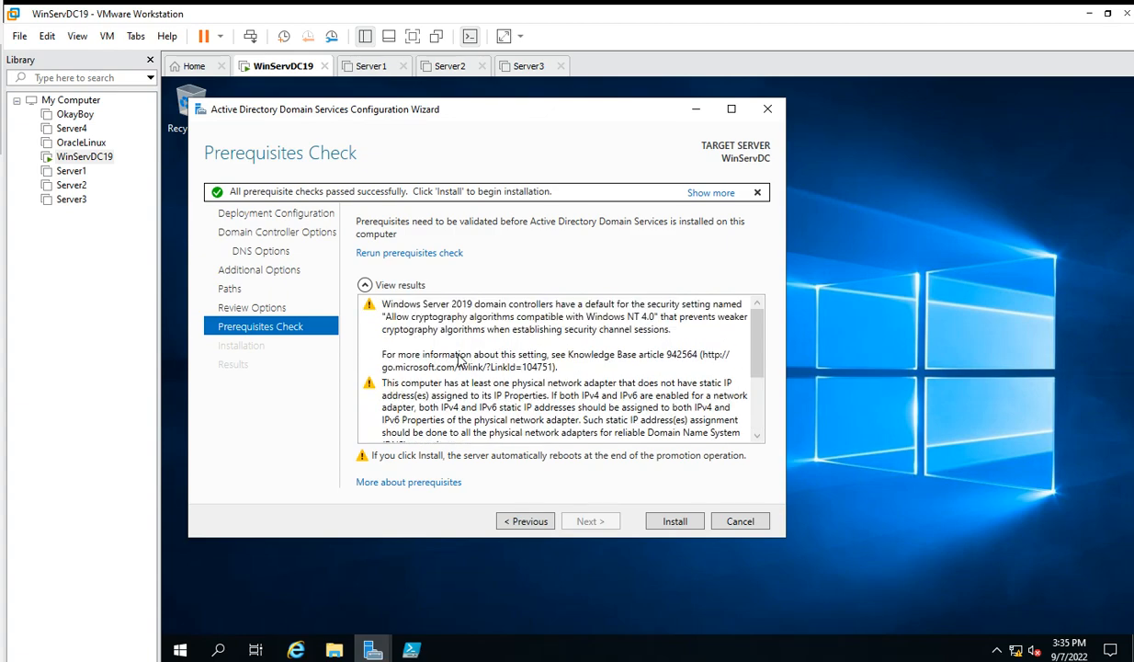
{"action": "scroll", "coordinate": [460, 366], "scroll_direction": "down", "scroll_amount": 3}
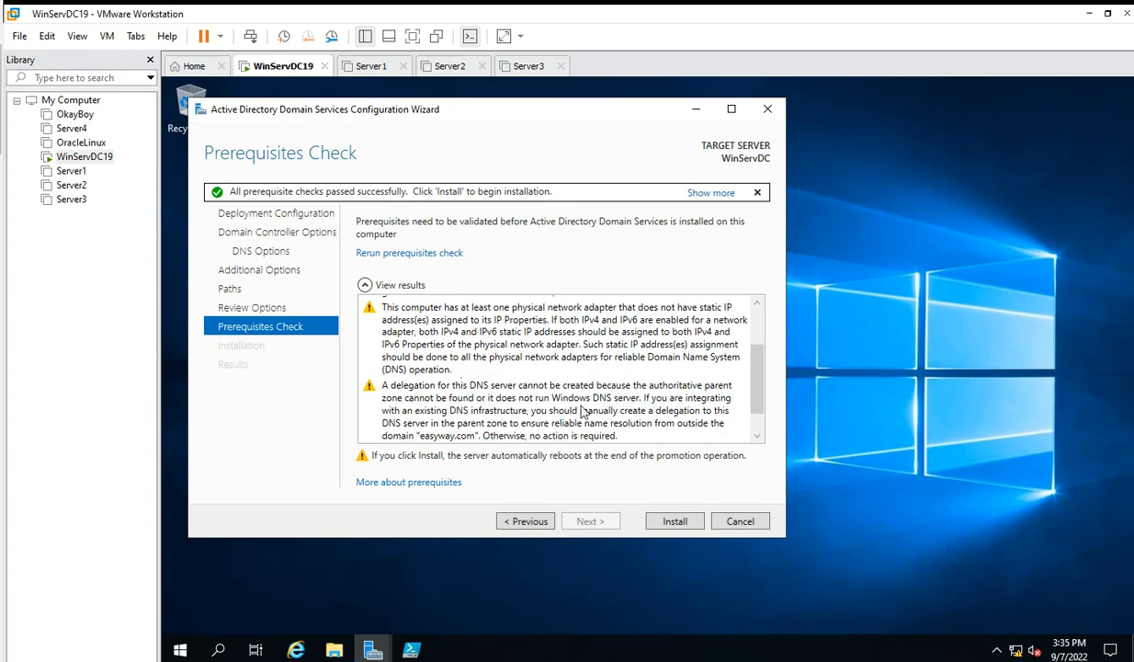
{"action": "scroll", "coordinate": [566, 391], "scroll_direction": "up", "scroll_amount": 1}
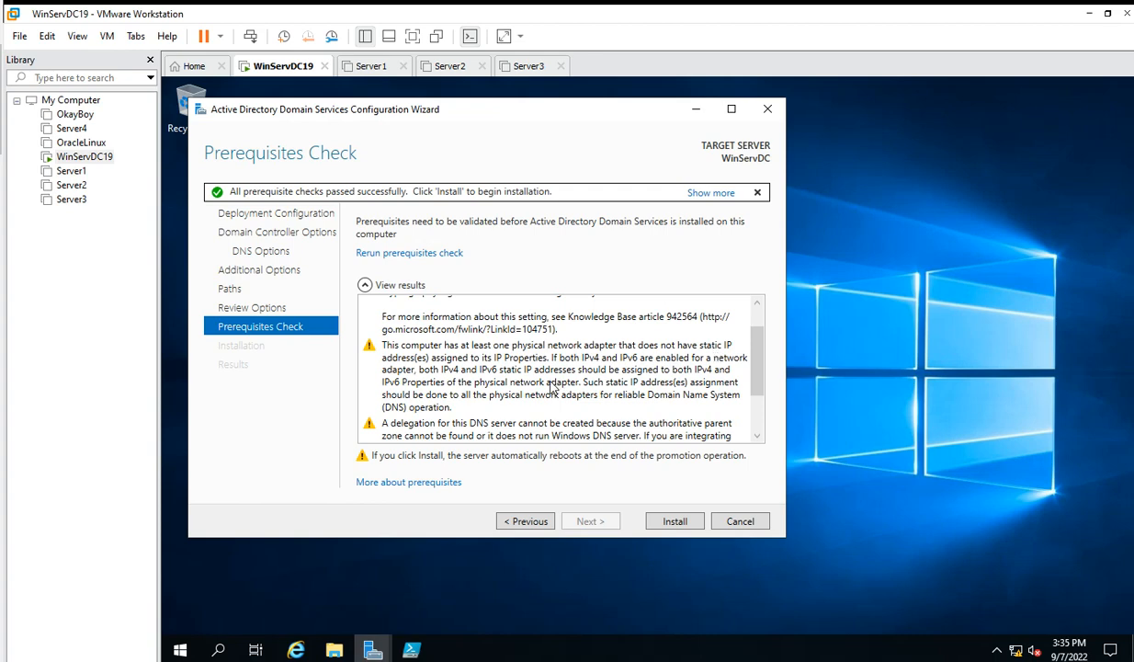
{"action": "left_click", "coordinate": [677, 522]}
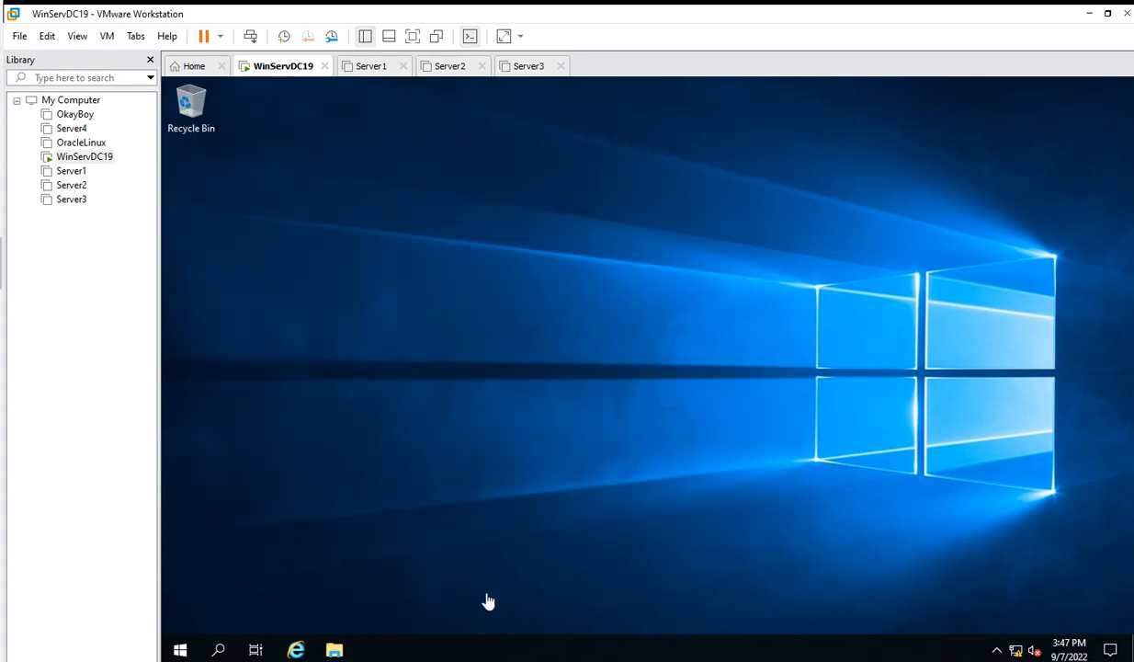
Confirm in This PC's System properties the domain easyway.com, then bring the Word tutorial notes forward.
{"action": "left_click", "coordinate": [181, 651]}
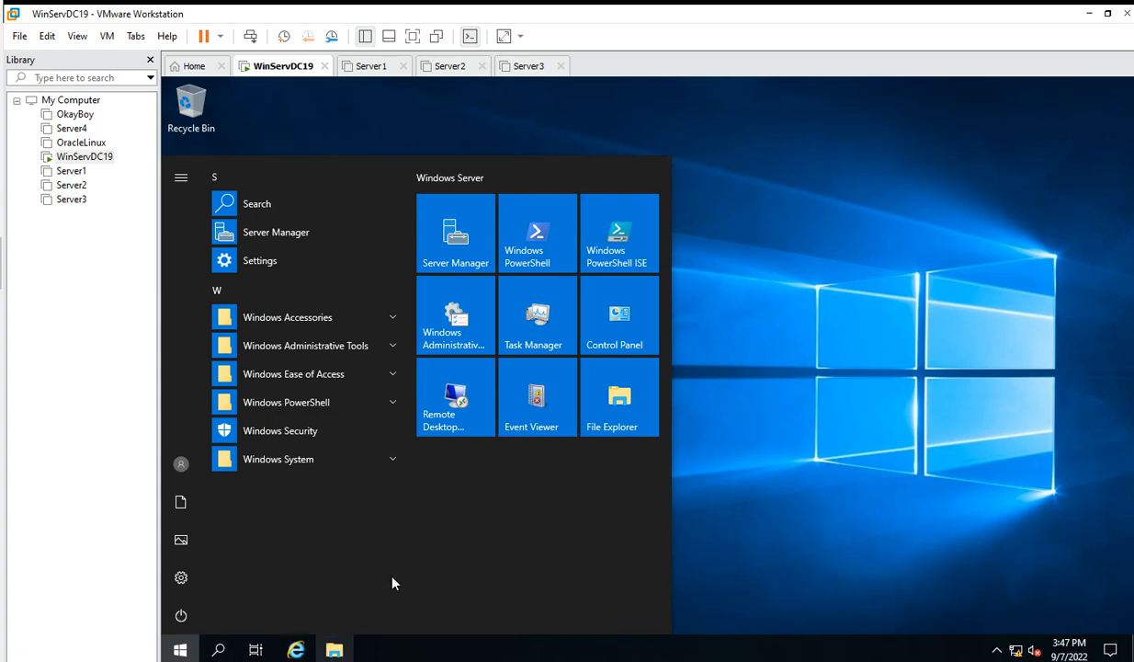
{"action": "left_click", "coordinate": [756, 518]}
{"action": "left_click", "coordinate": [335, 650]}
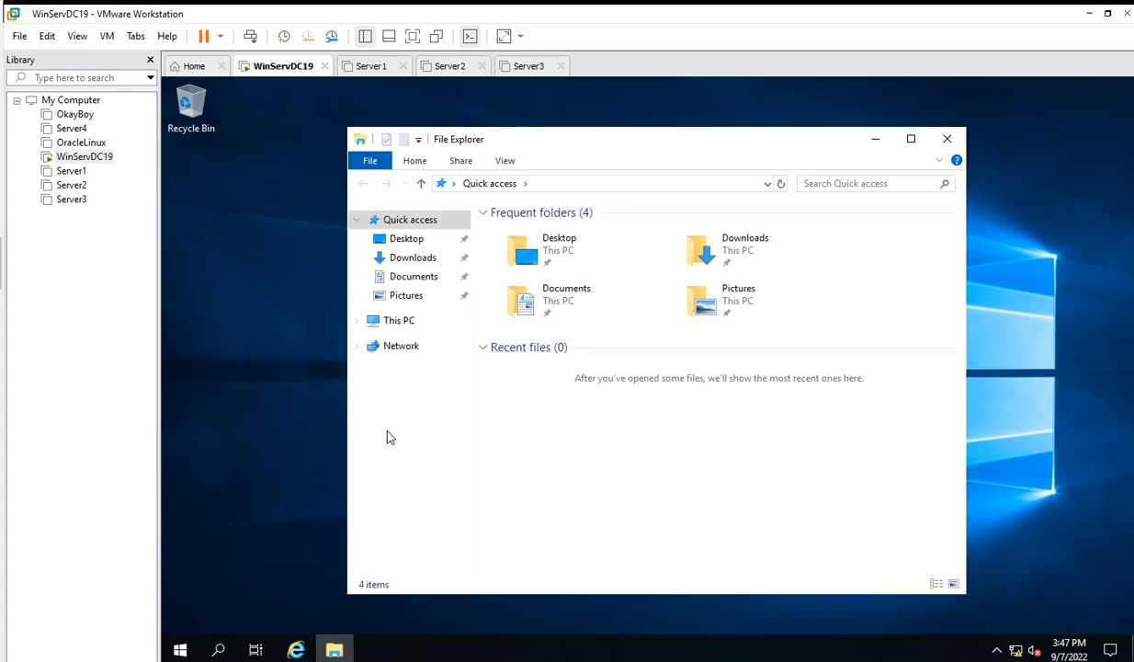
{"action": "right_click", "coordinate": [395, 320]}
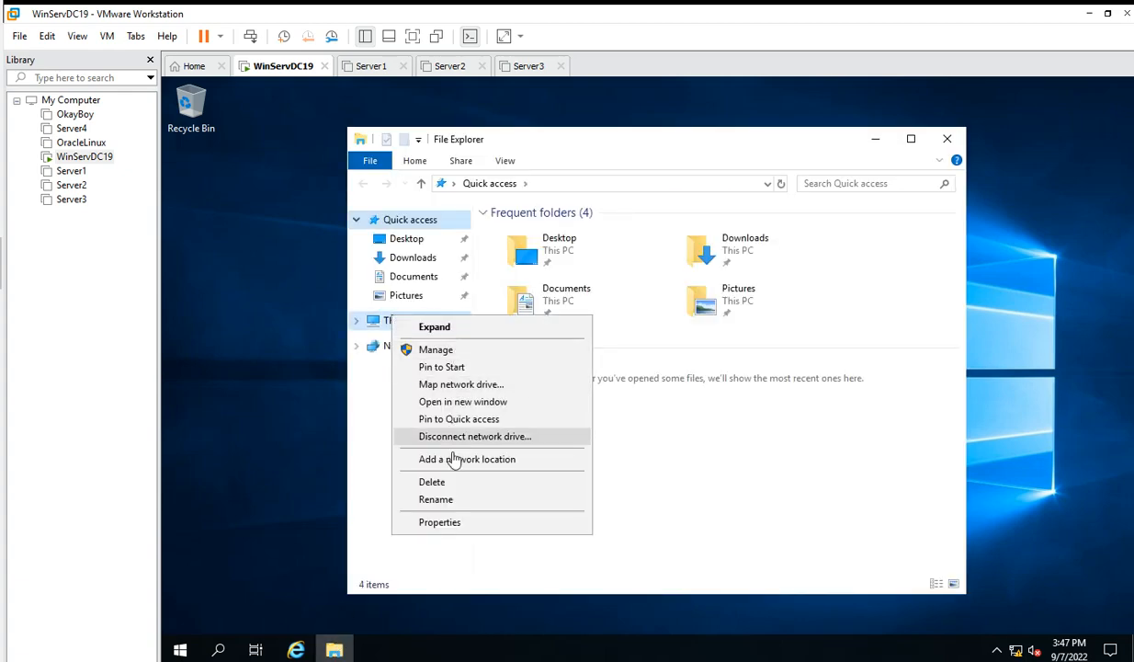
{"action": "left_click", "coordinate": [436, 522]}
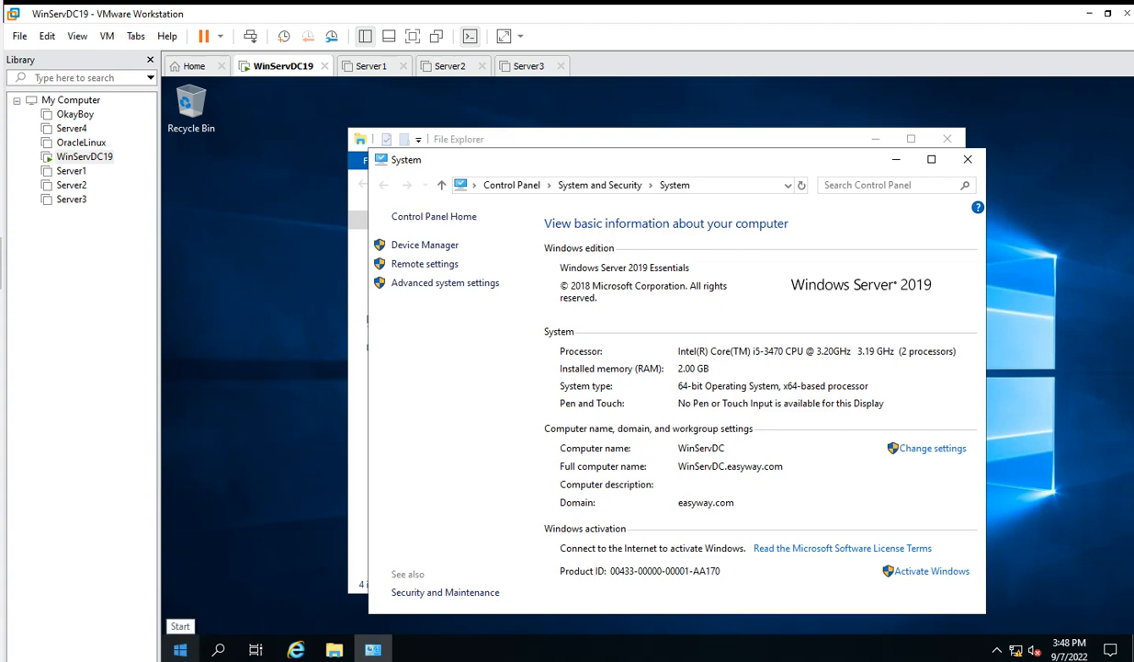
{"action": "left_click_drag", "start_coordinate": [0, 87], "coordinate": [548, 65]}
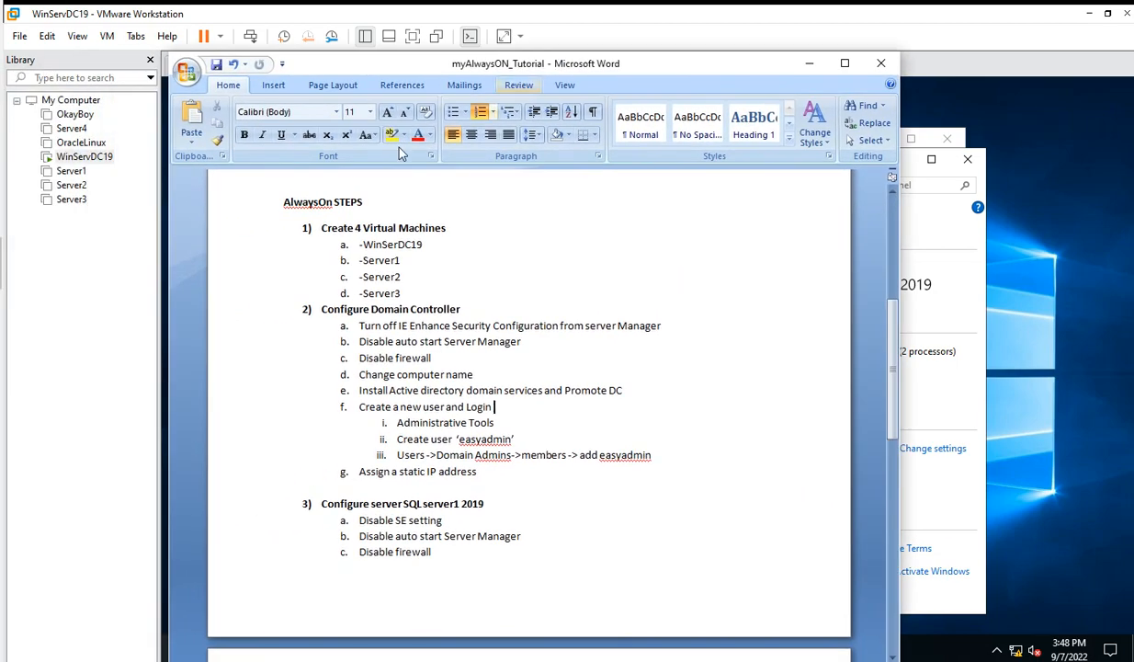